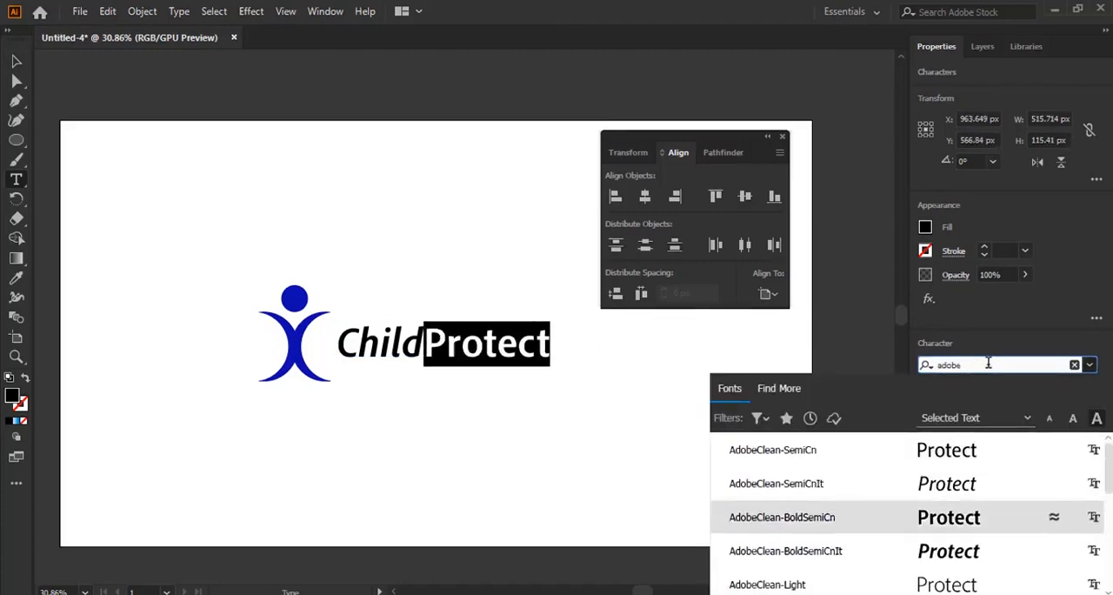
# Apply the AdobeClean-BoldSemiCnIt font to the word "Protect" in the logo text and deselect the text
pyautogui.click(949, 550)
pyautogui.click(17, 61)
pyautogui.moveTo(541, 381); pyautogui.dragTo(493, 368)
pyautogui.click(411, 254)
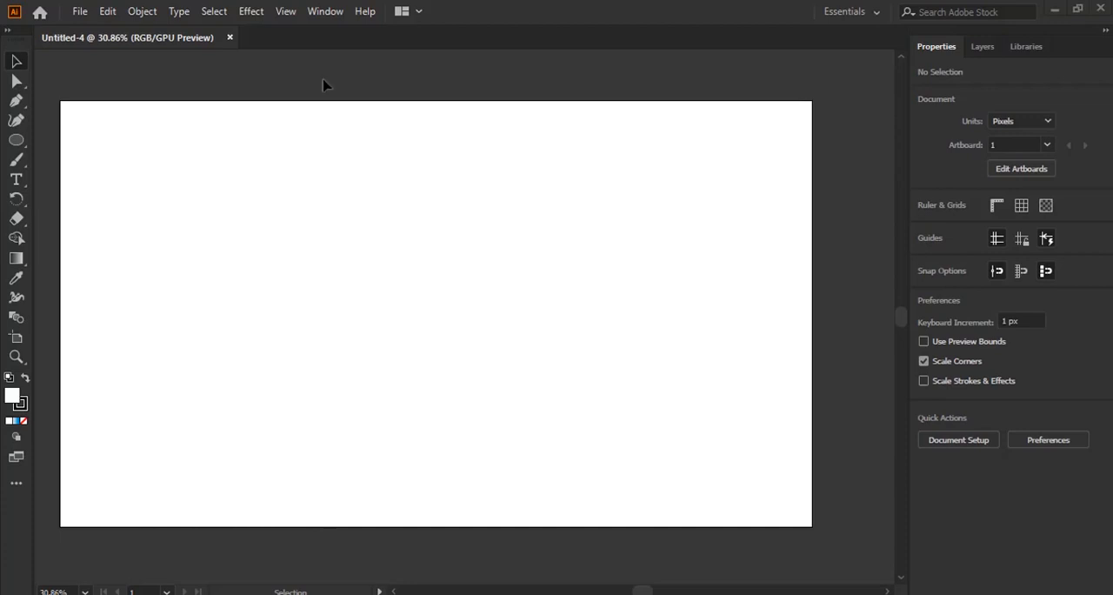
# Open the Pathfinder panel and move it up over the artboard so all its options are accessible
pyautogui.click(325, 12)
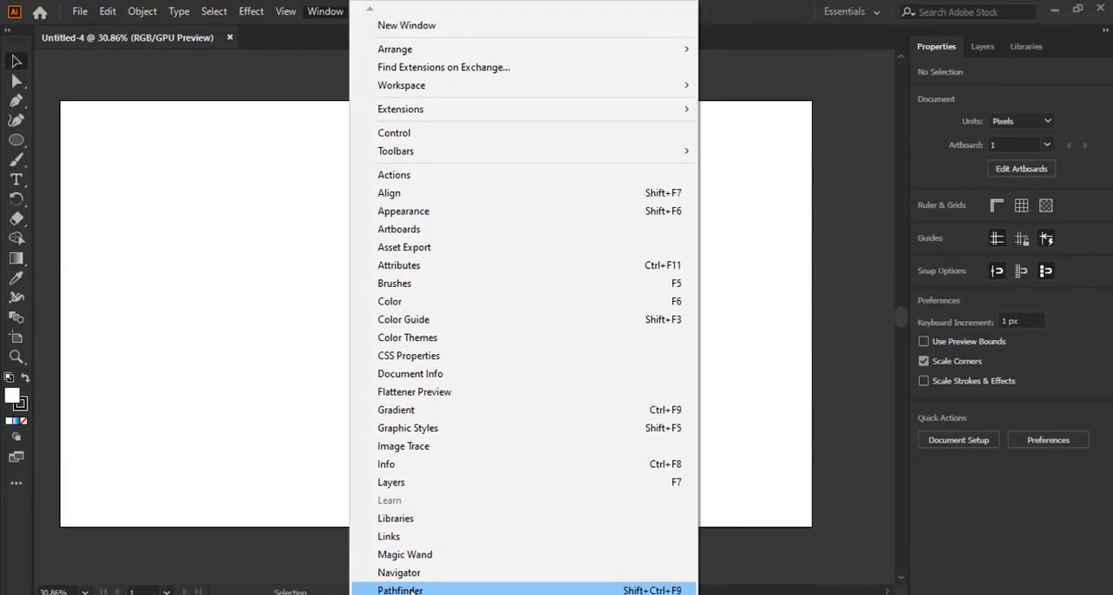
pyautogui.click(410, 591)
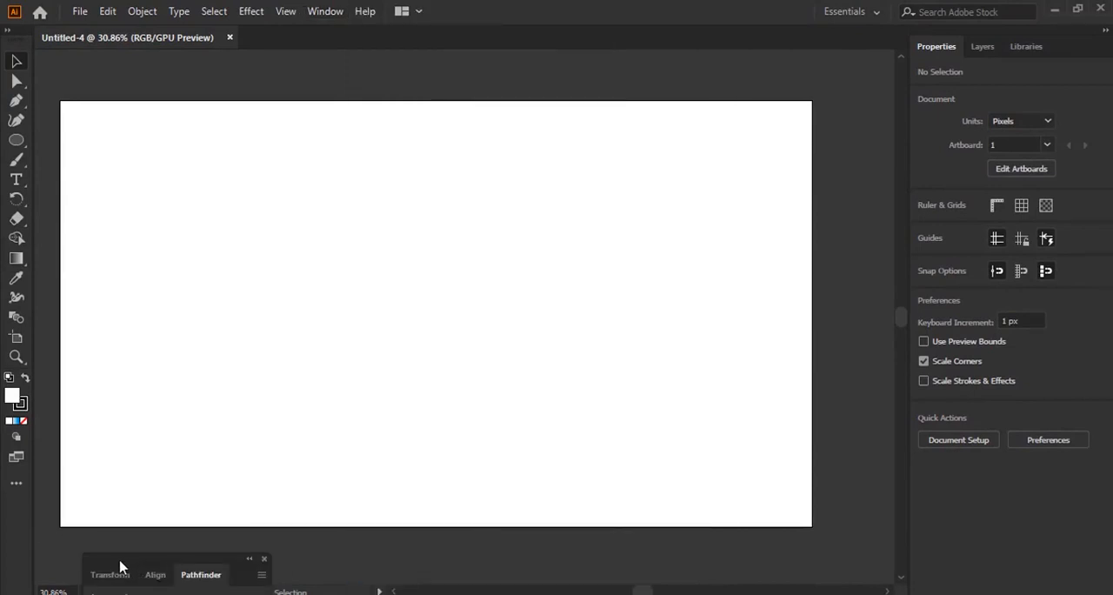
pyautogui.moveTo(121, 558); pyautogui.dragTo(136, 319)
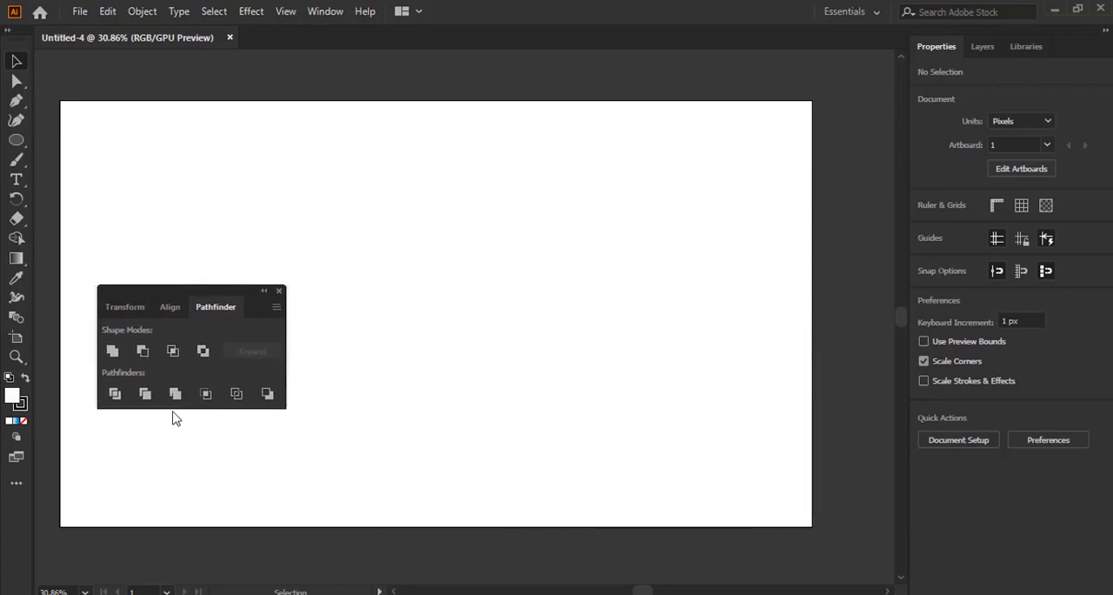
# Draw a circle about 304 px in diameter in the upper-left area of the artboard with the Ellipse tool
pyautogui.click(16, 140)
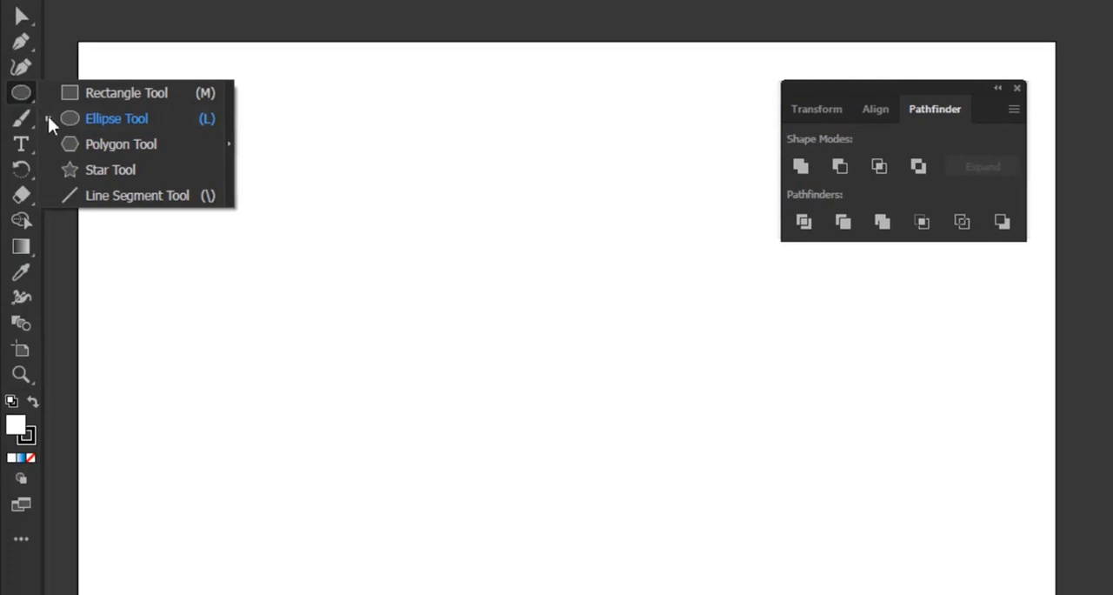
pyautogui.click(87, 119)
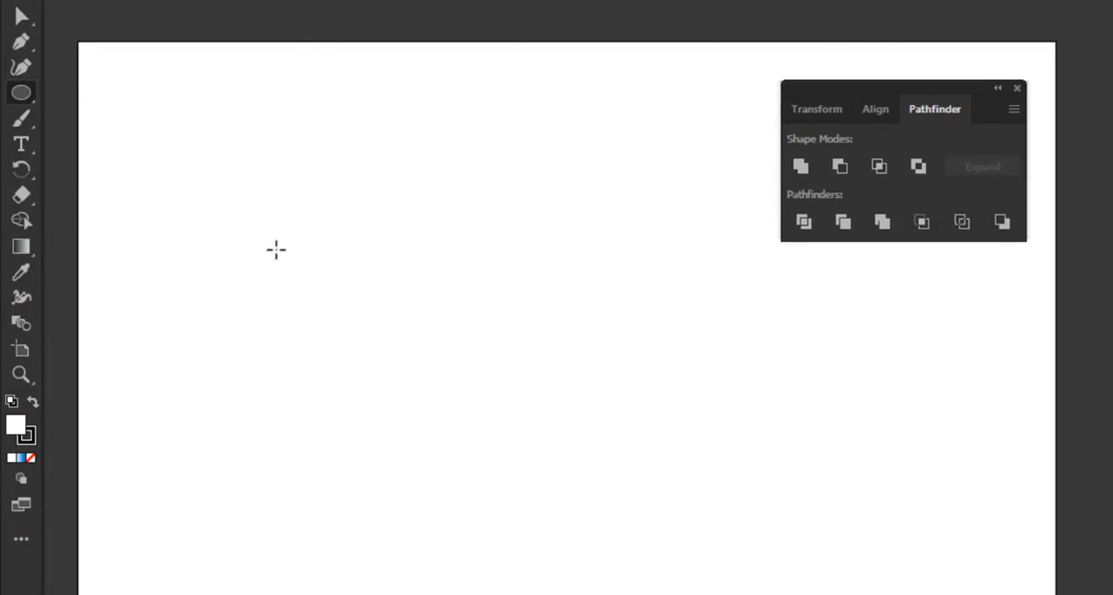
pyautogui.moveTo(276, 250); pyautogui.dragTo(301, 297)
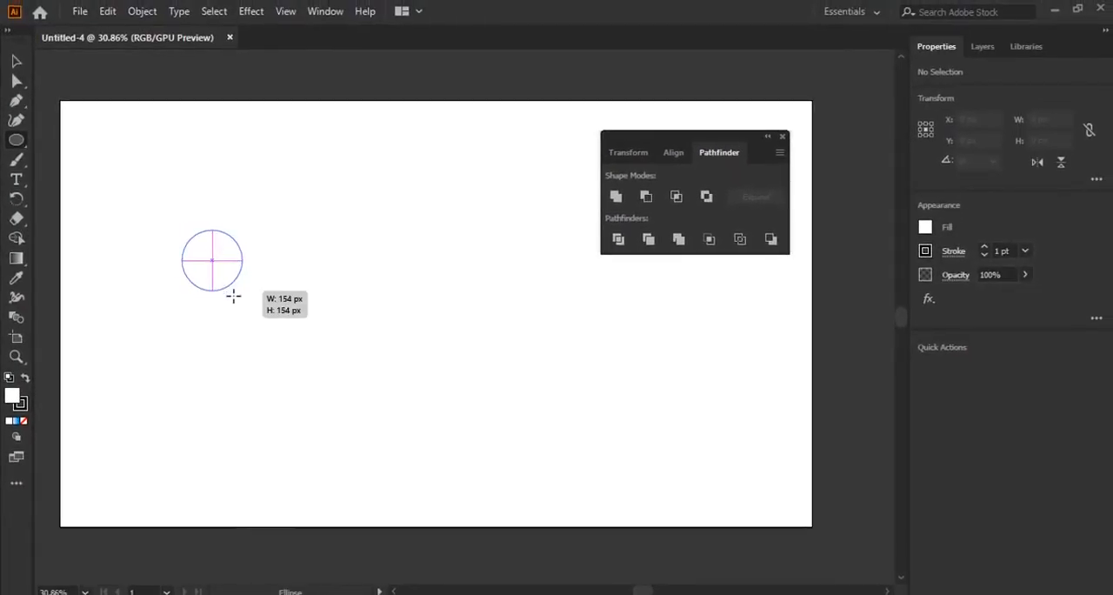
pyautogui.moveTo(233, 296); pyautogui.dragTo(259, 320)
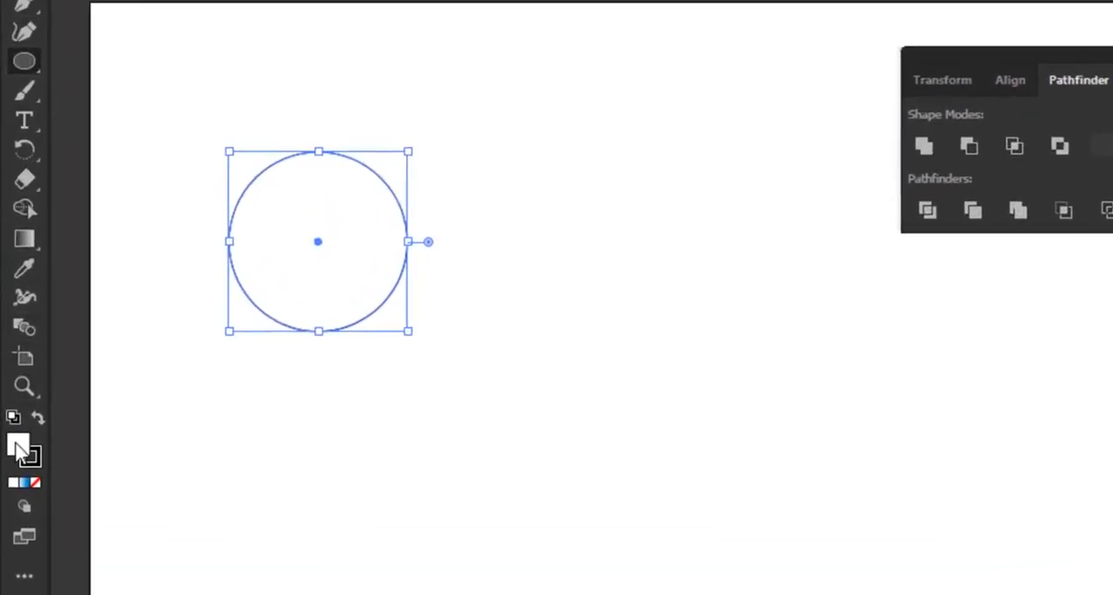
# Fill the circle with yellow, remove its stroke and deselect it
pyautogui.doubleClick(12, 397)
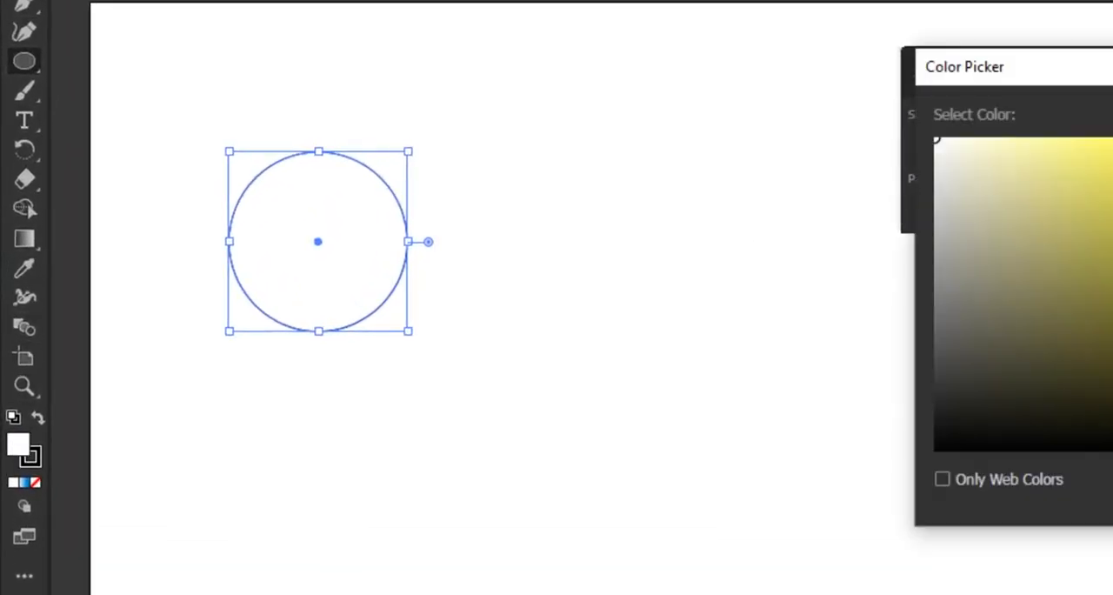
pyautogui.press('Return')
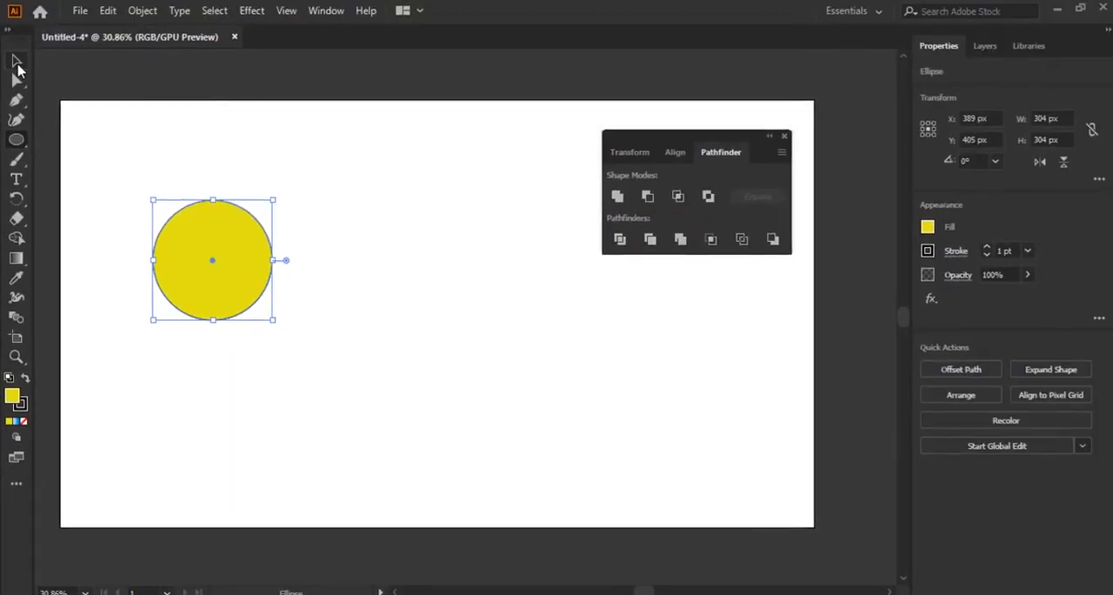
pyautogui.click(16, 66)
pyautogui.click(458, 315)
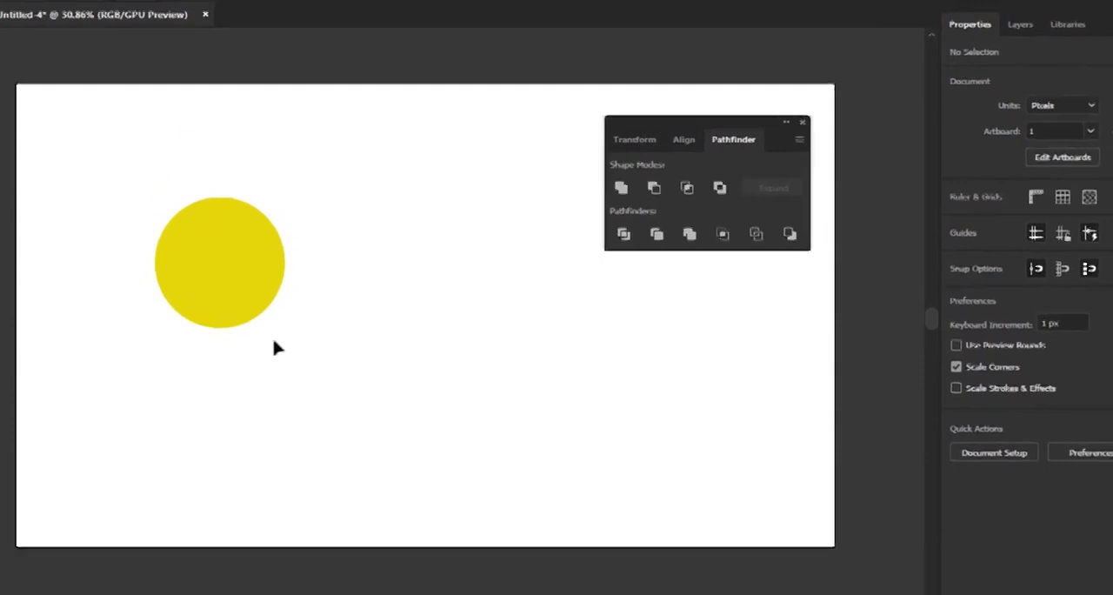
# Duplicate the yellow circle horizontally to its right so that the copy partly overlaps the original
pyautogui.click(255, 294)
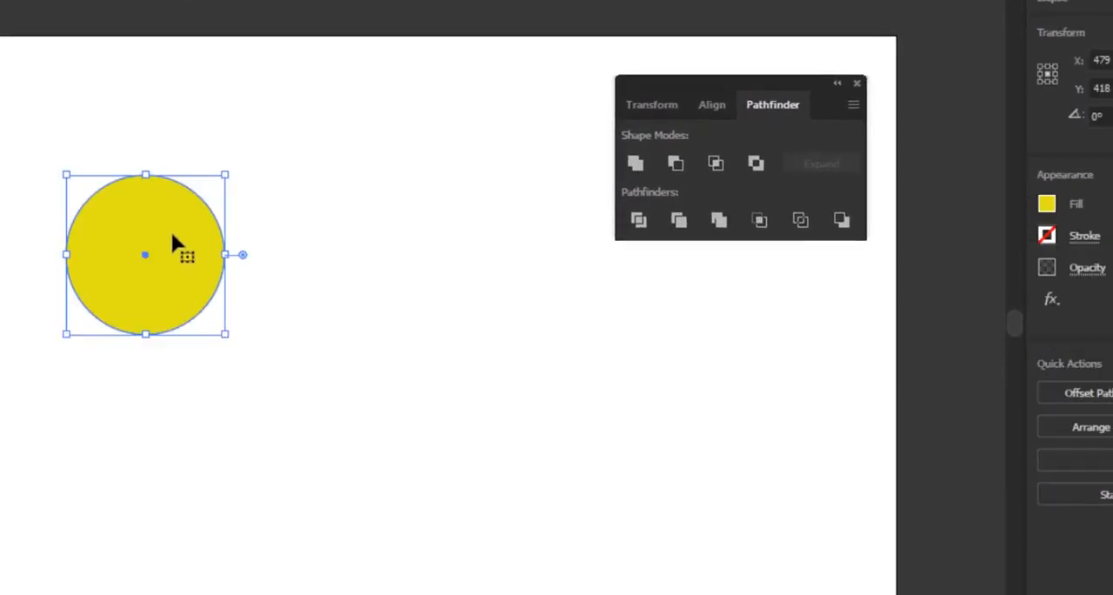
pyautogui.moveTo(173, 235); pyautogui.dragTo(270, 245)
pyautogui.click(446, 406)
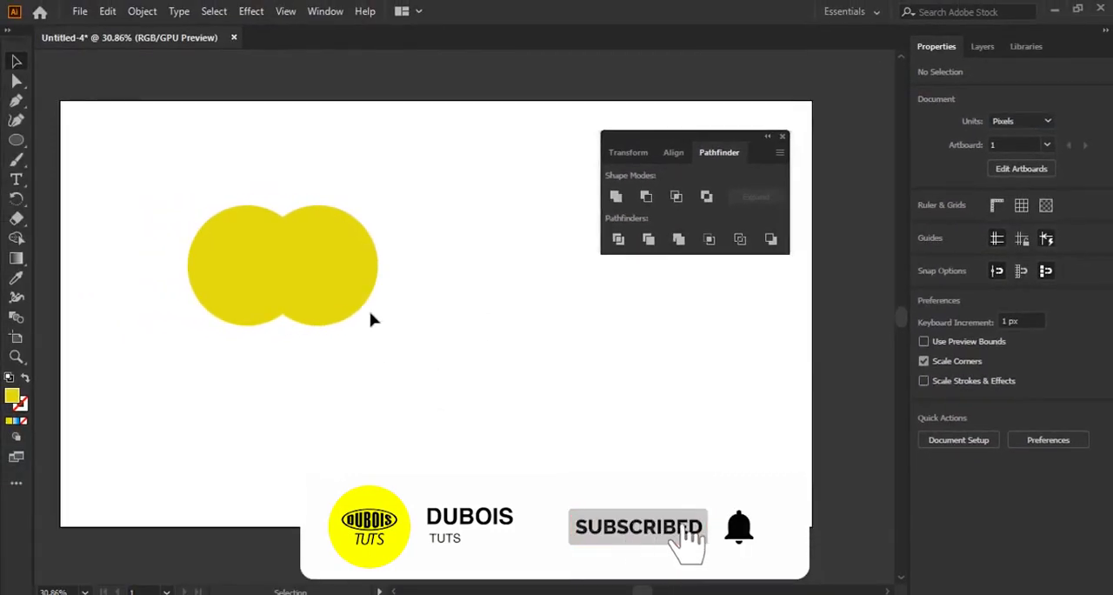
# Fill the right-hand circle with blue #1562B7 and deselect it
pyautogui.click(345, 256)
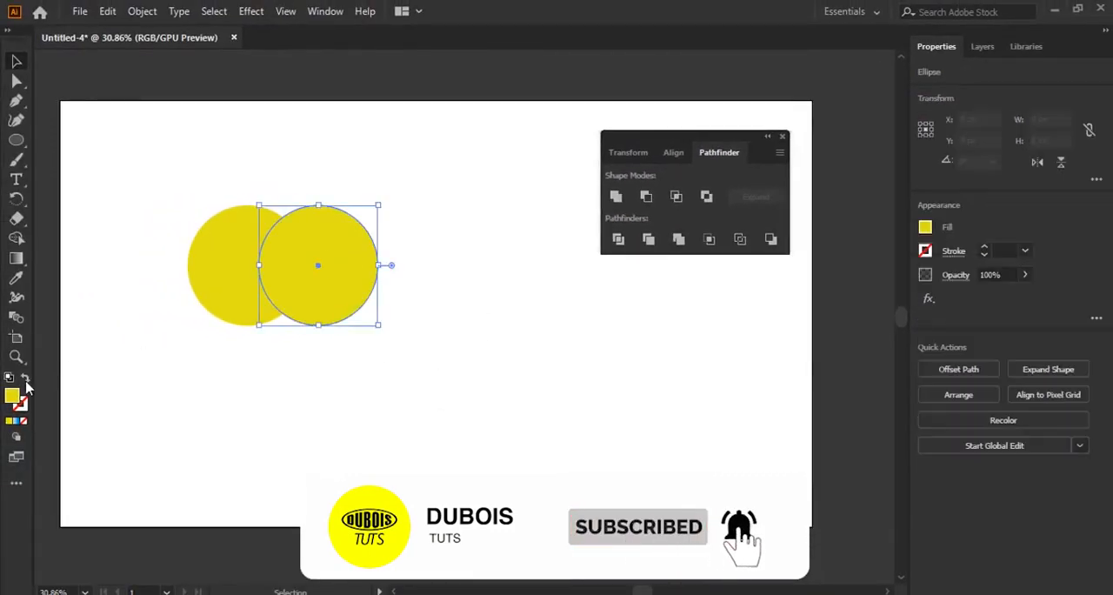
pyautogui.doubleClick(15, 400)
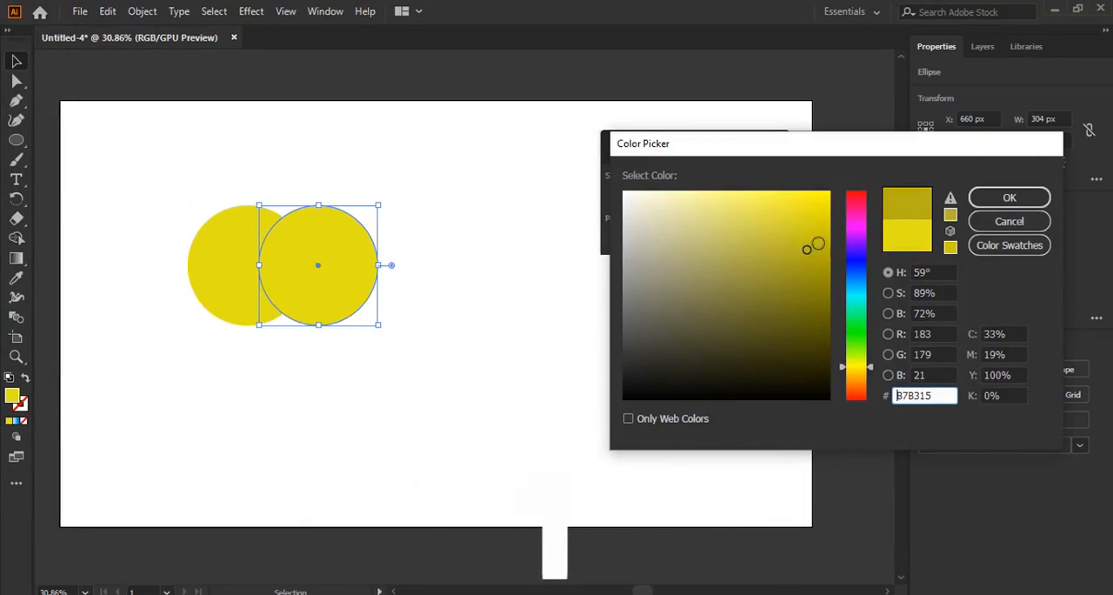
pyautogui.click(865, 277)
pyautogui.click(997, 200)
pyautogui.click(492, 303)
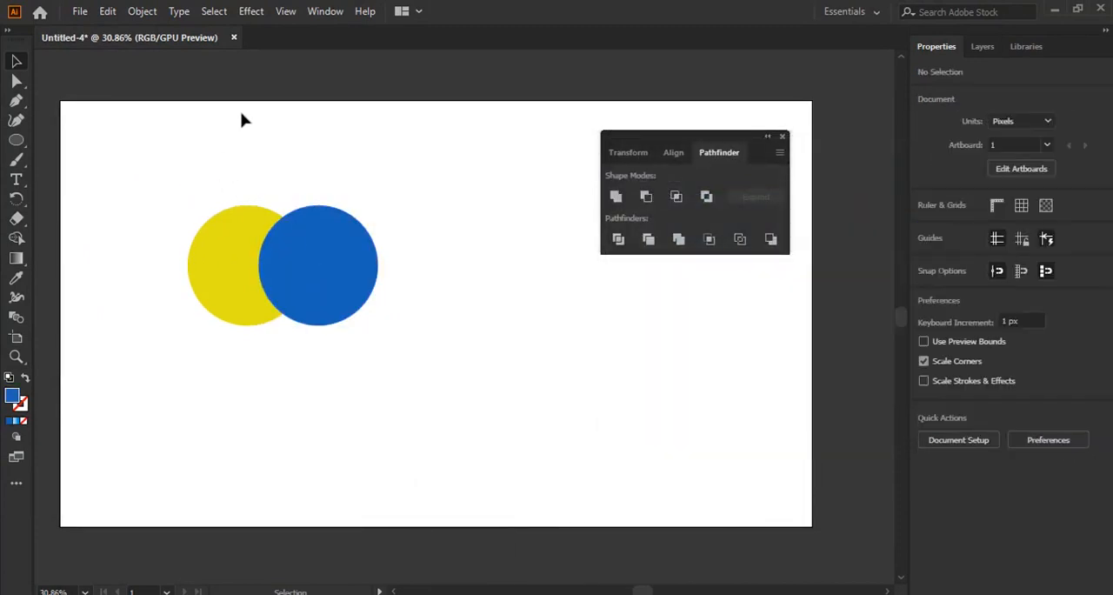
# Select both overlapping circles and merge them into a single shape with the Pathfinder's Unite mode
pyautogui.moveTo(154, 176); pyautogui.dragTo(452, 378)
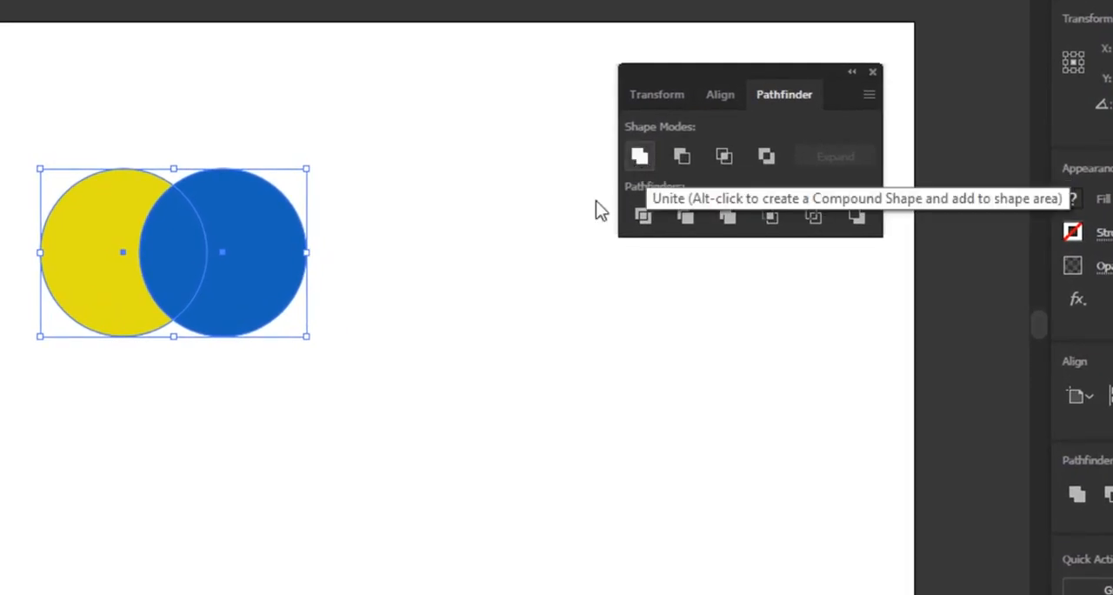
pyautogui.click(461, 393)
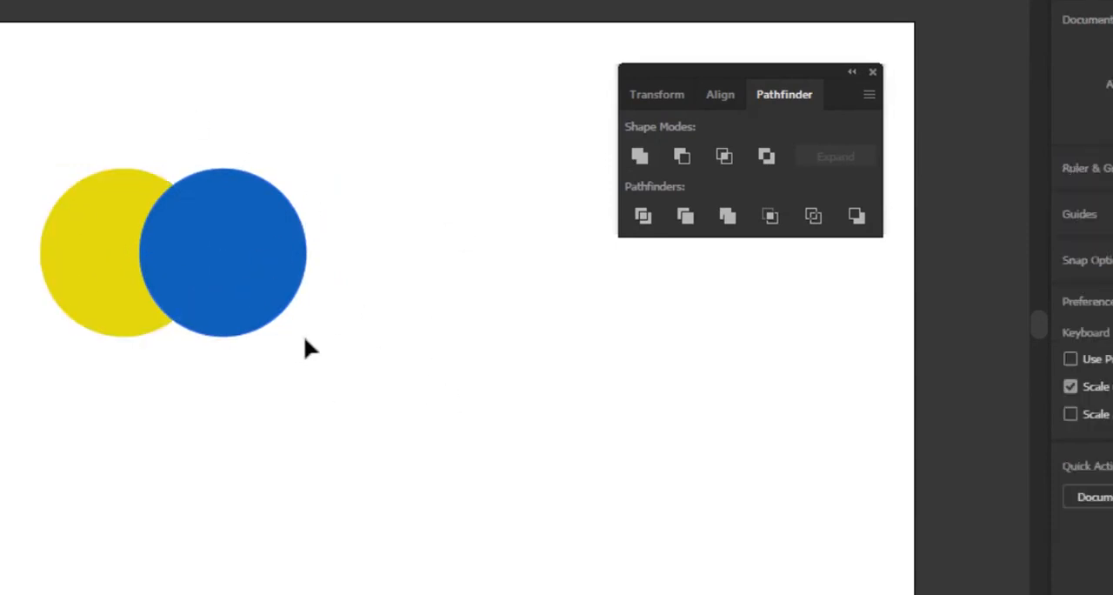
pyautogui.moveTo(27, 171); pyautogui.dragTo(294, 376)
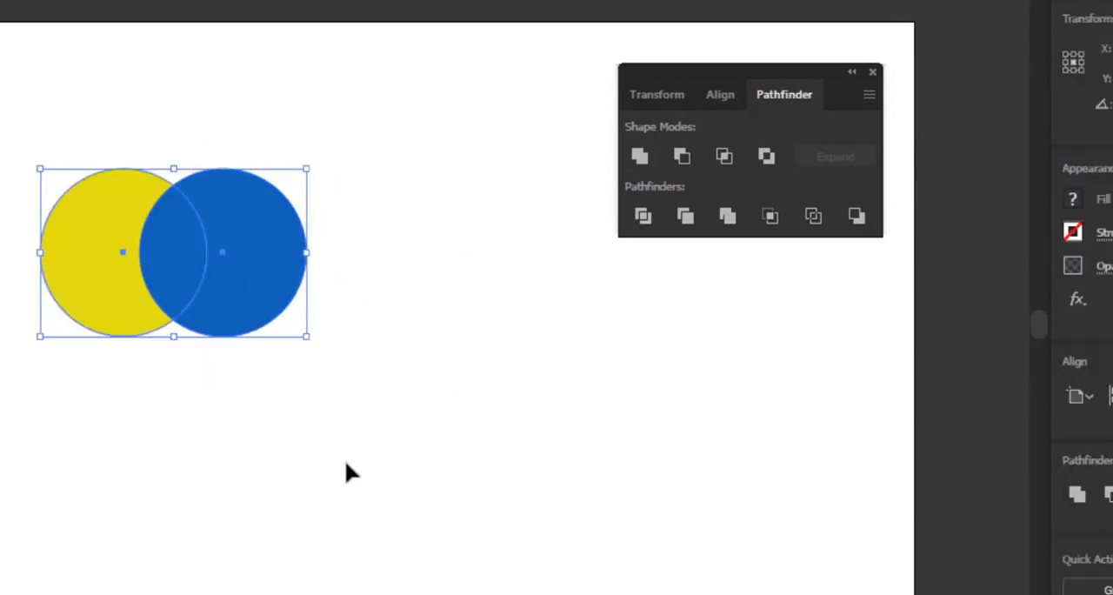
pyautogui.click(640, 156)
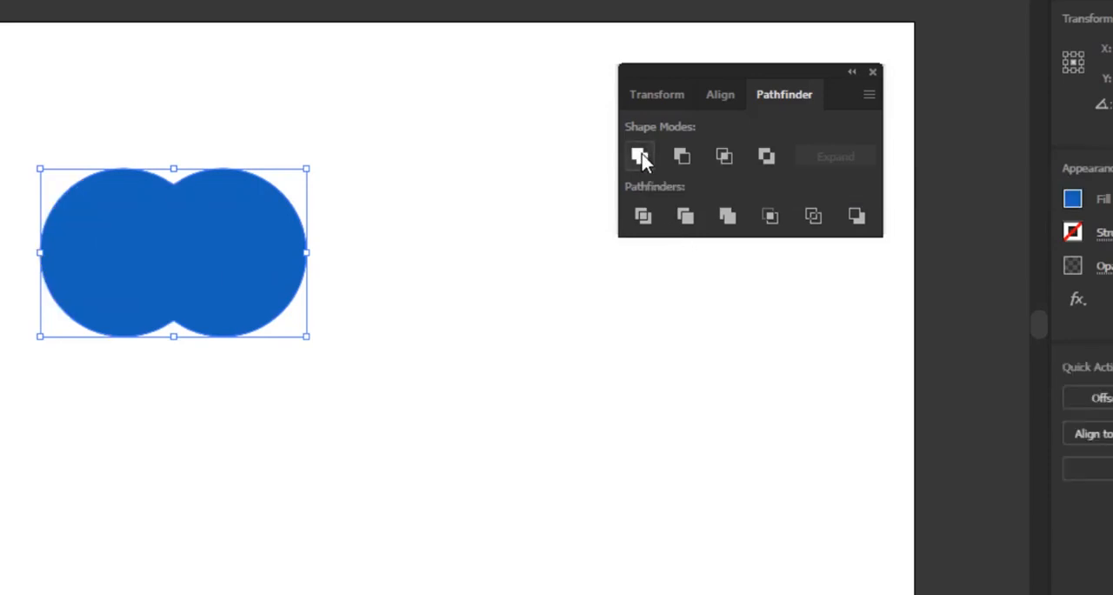
pyautogui.click(445, 332)
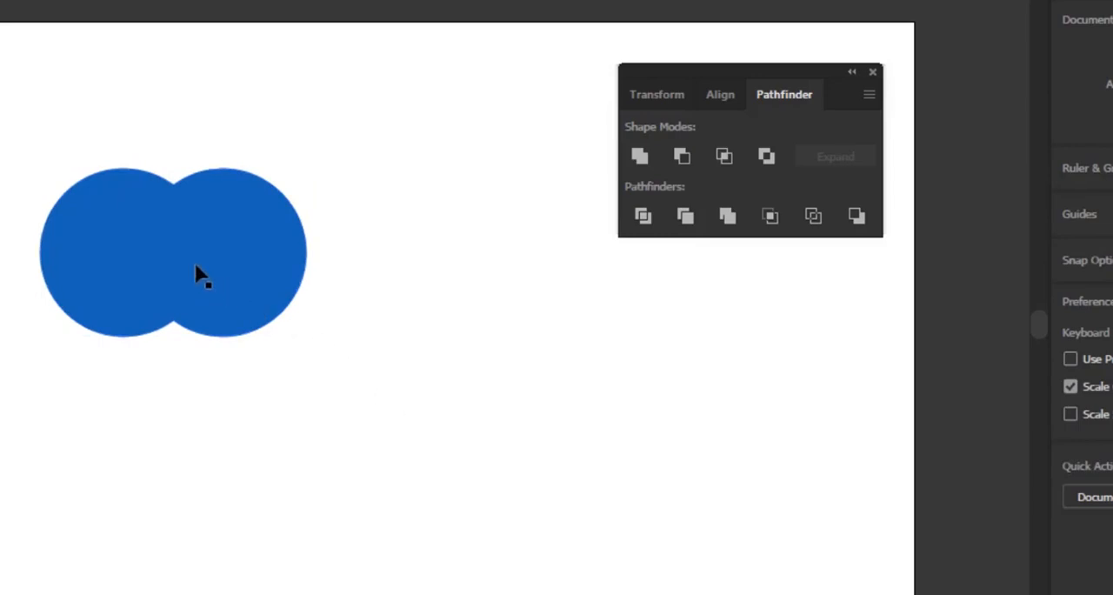
# Move the united blue shape around the artboard and place it near the upper middle
pyautogui.moveTo(199, 268); pyautogui.dragTo(169, 245)
pyautogui.click(241, 380)
pyautogui.click(298, 366)
pyautogui.click(169, 385)
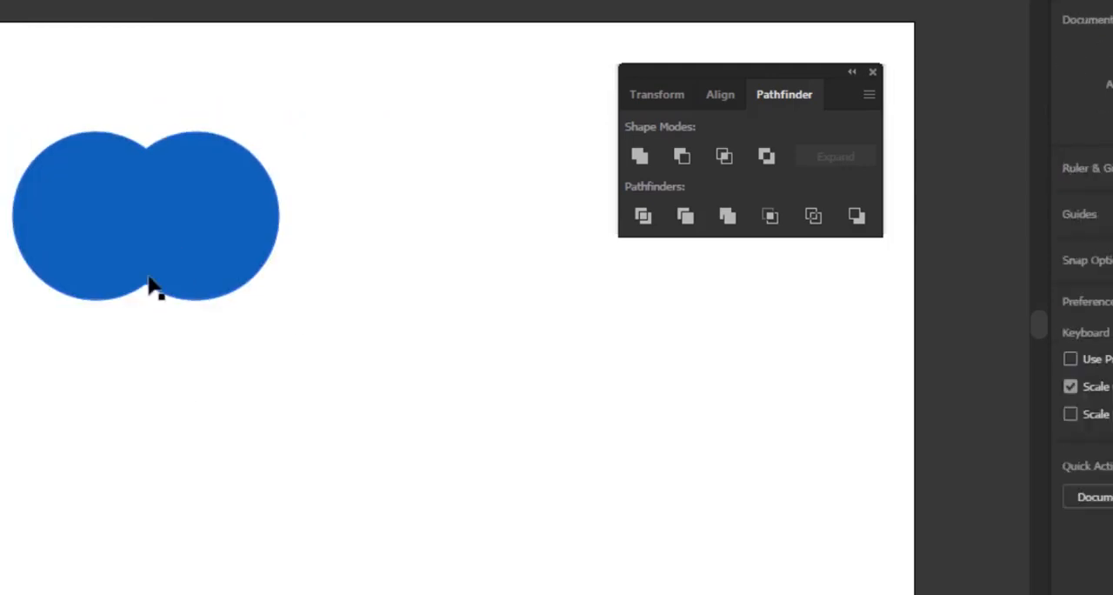
pyautogui.moveTo(152, 286); pyautogui.dragTo(294, 243)
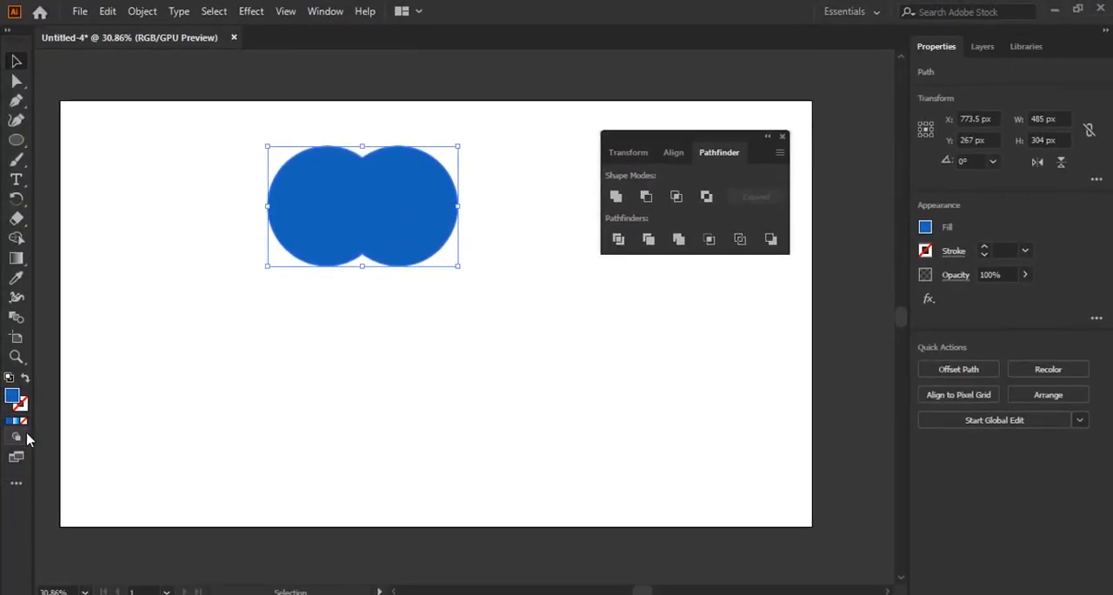
# Change the united shape's fill to cyan
pyautogui.doubleClick(13, 397)
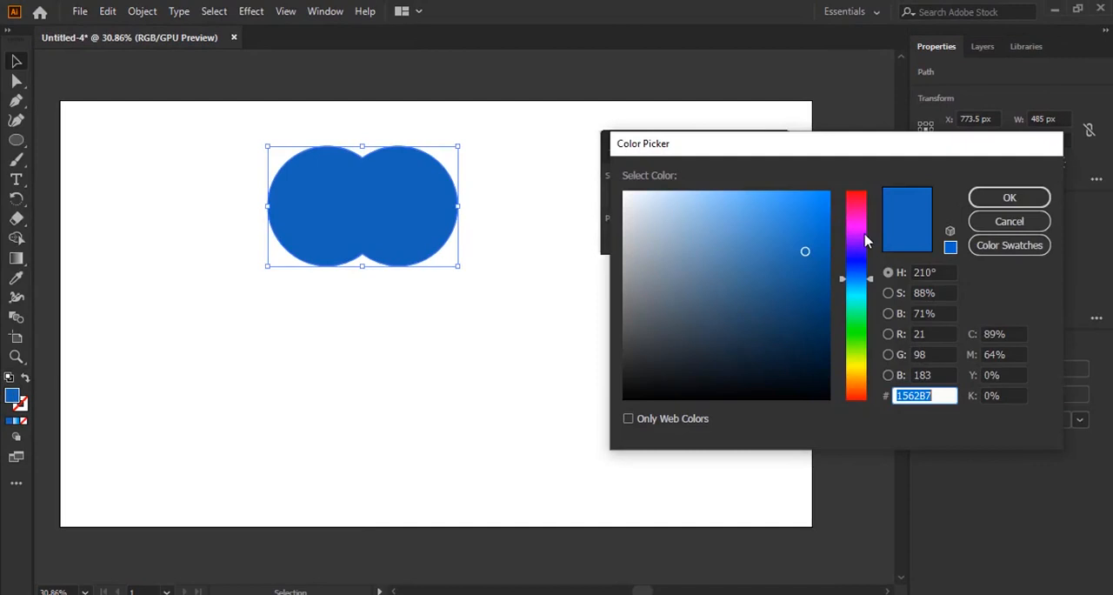
pyautogui.moveTo(857, 292); pyautogui.dragTo(856, 298)
pyautogui.click(829, 210)
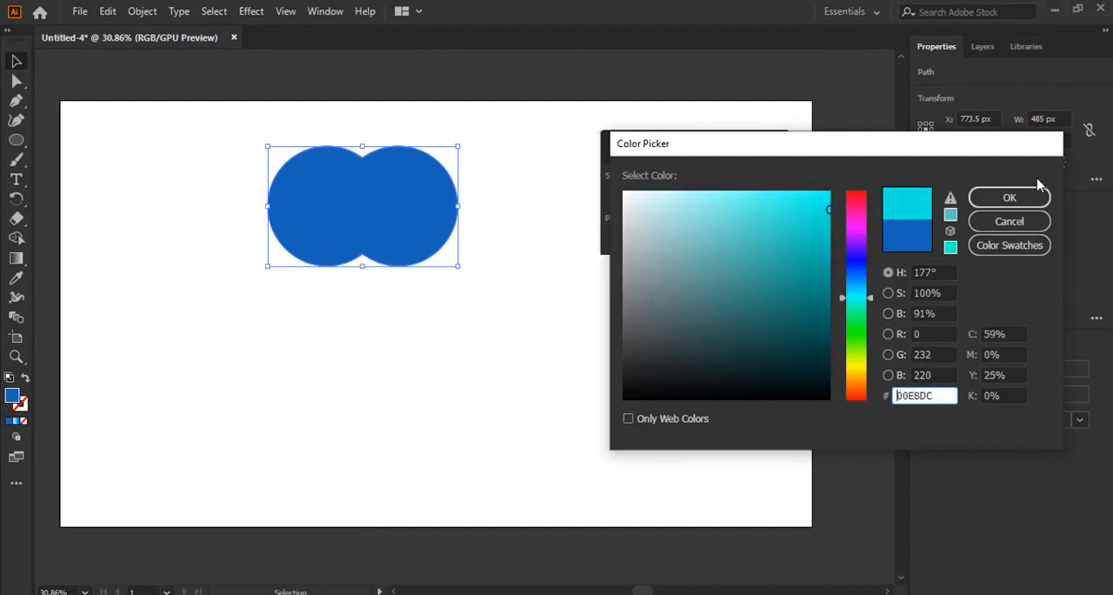
pyautogui.click(1017, 196)
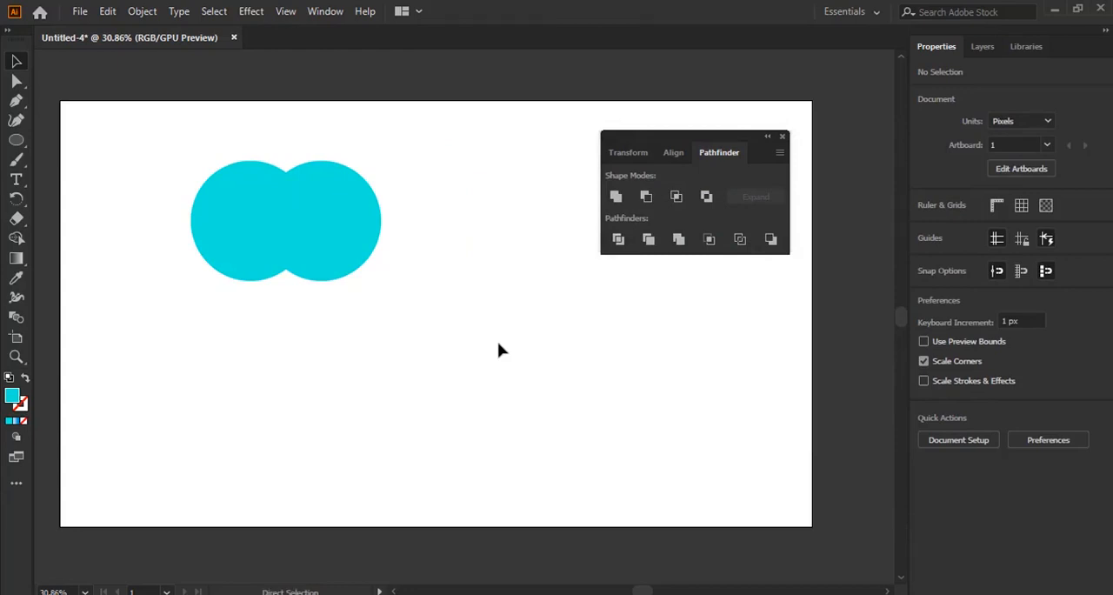
# Undo the recolouring, the moves and the Unite operation to restore the separate yellow and blue circles, and deselect them
pyautogui.hotkey('ctrl', 'z')
pyautogui.hotkey('ctrl', 'z')
pyautogui.hotkey('ctrl', 'z')
pyautogui.hotkey('ctrl', 'z')
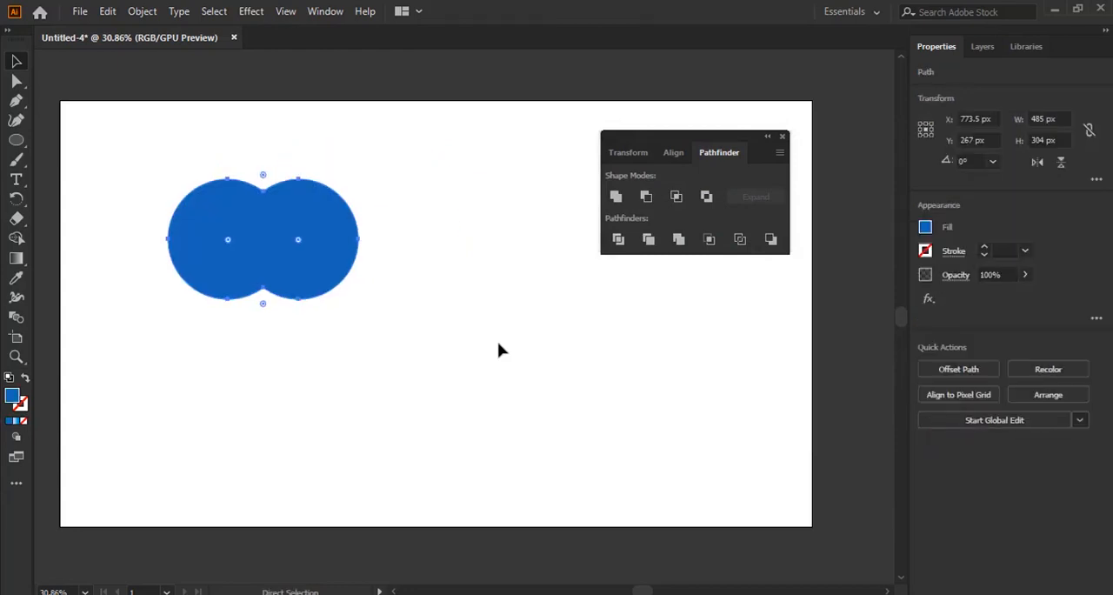
pyautogui.hotkey('ctrl', 'z')
pyautogui.hotkey('ctrl', 'z')
pyautogui.hotkey('ctrl', 'z')
pyautogui.hotkey('ctrl', 'z')
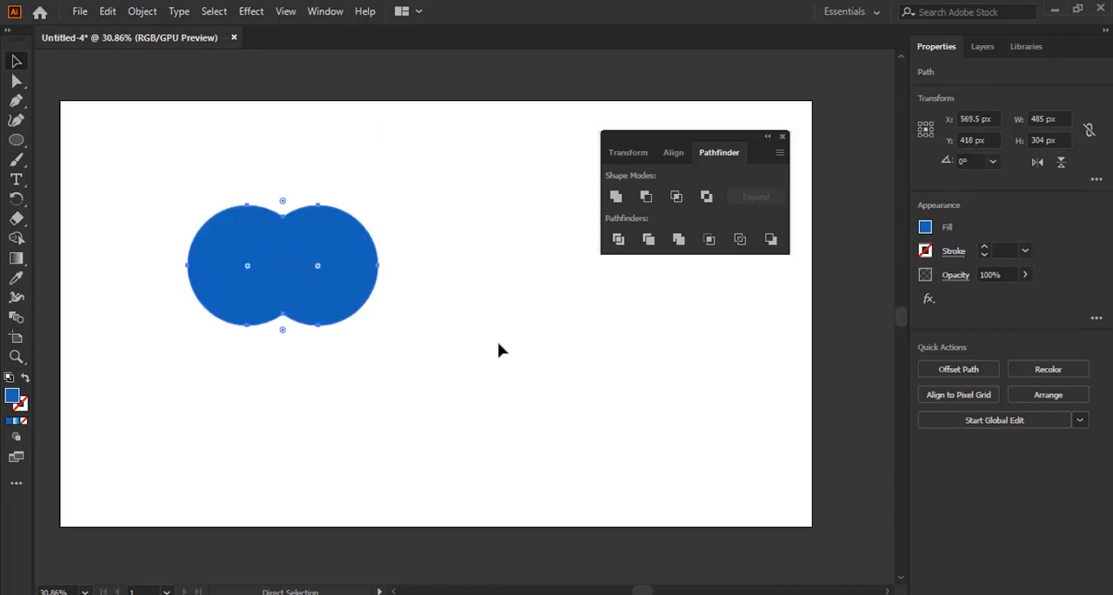
pyautogui.click(494, 322)
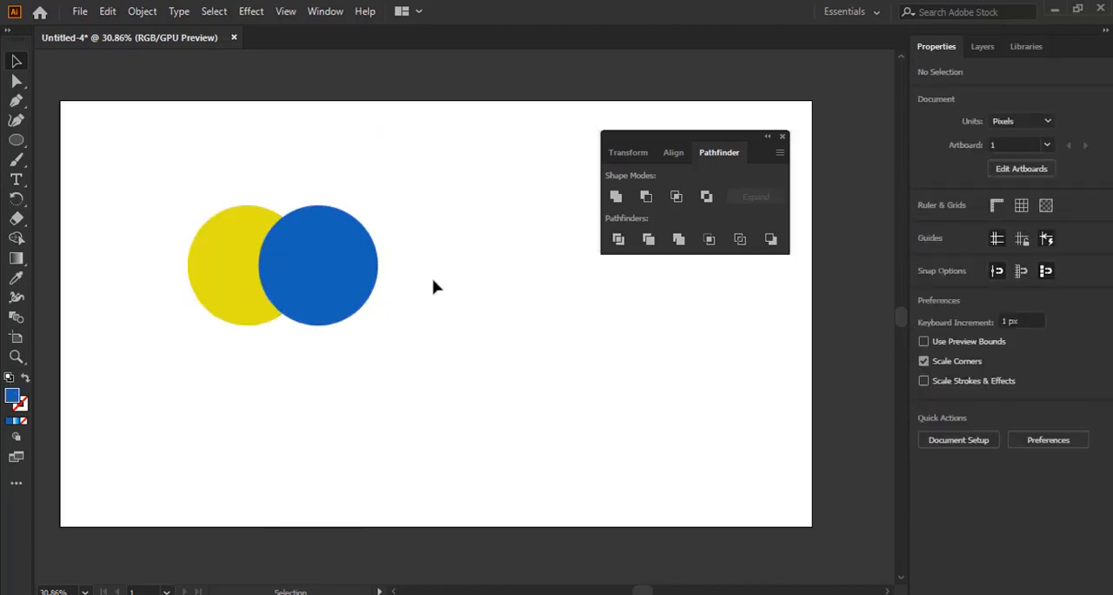
# Subtract the blue circle from the yellow one with Minus Front, inspect the crescent, and undo the subtraction
pyautogui.moveTo(142, 184); pyautogui.dragTo(450, 375)
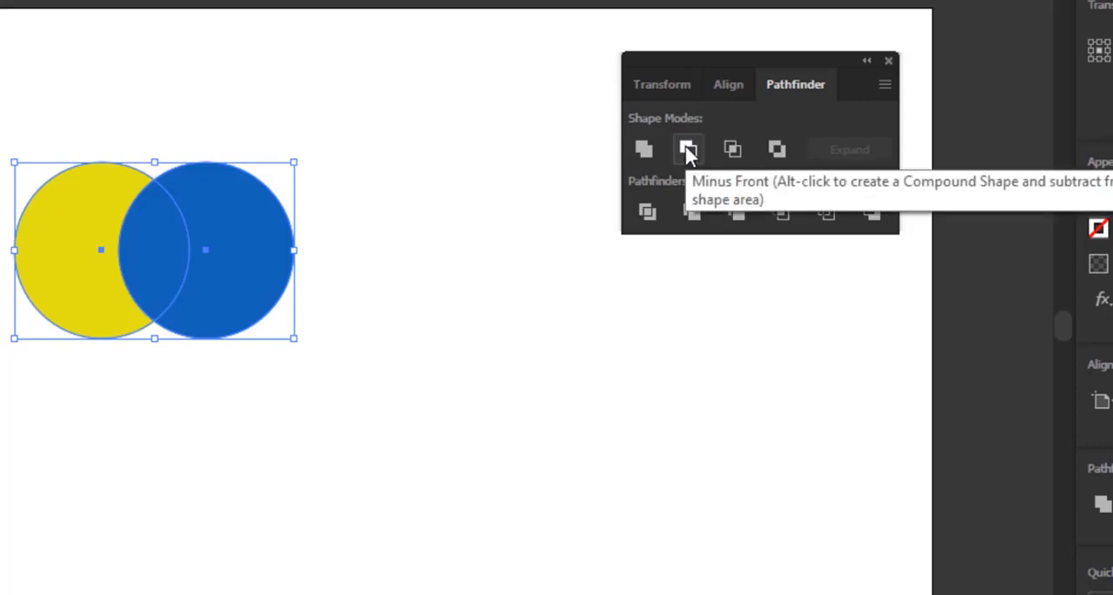
pyautogui.click(687, 149)
pyautogui.click(457, 409)
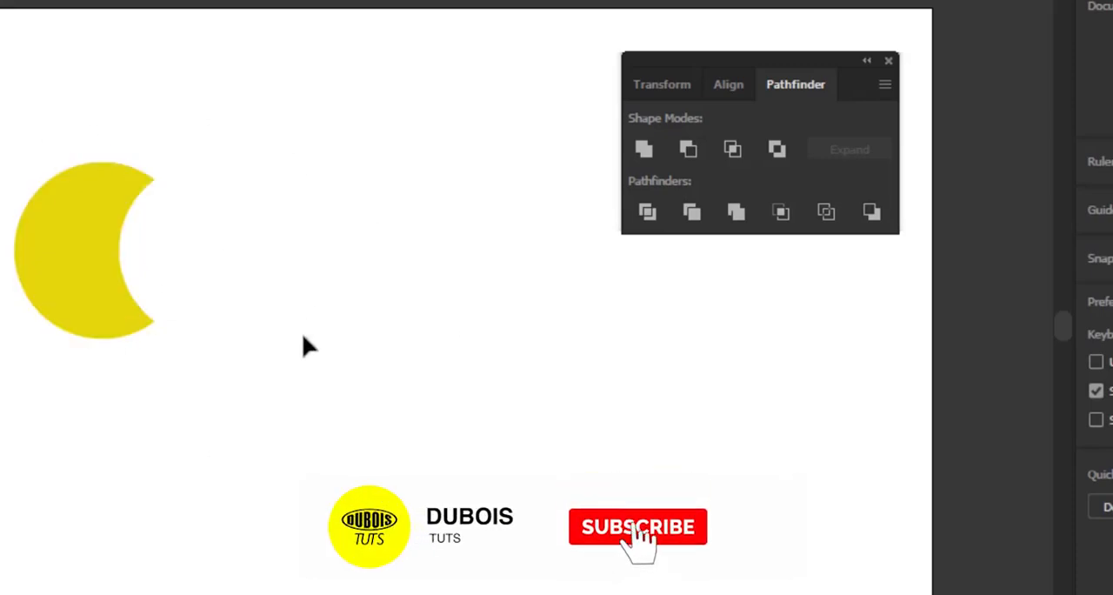
pyautogui.click(83, 242)
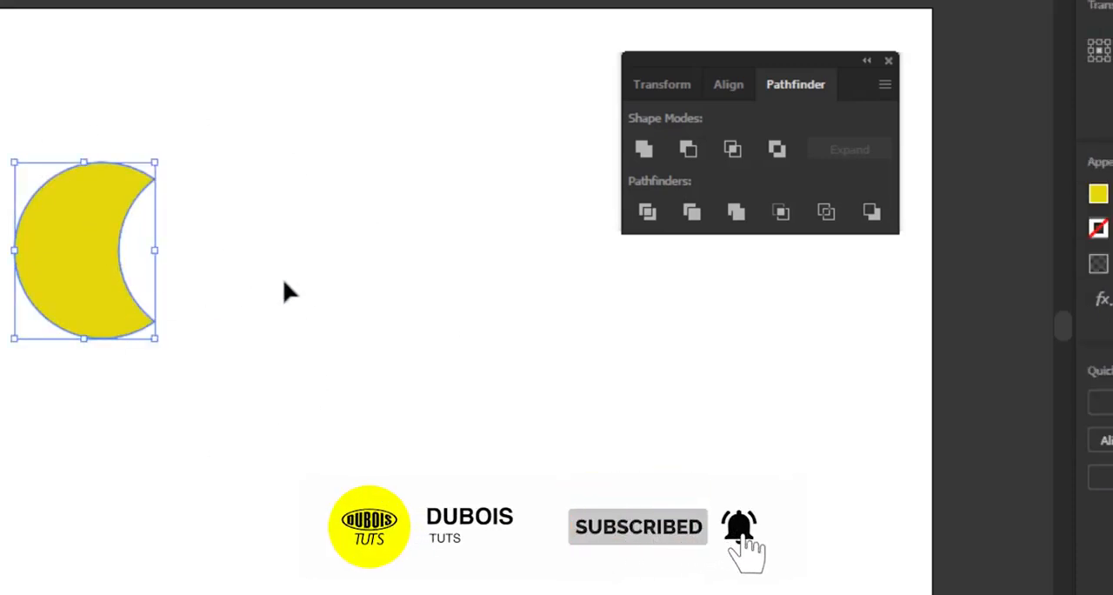
pyautogui.click(286, 291)
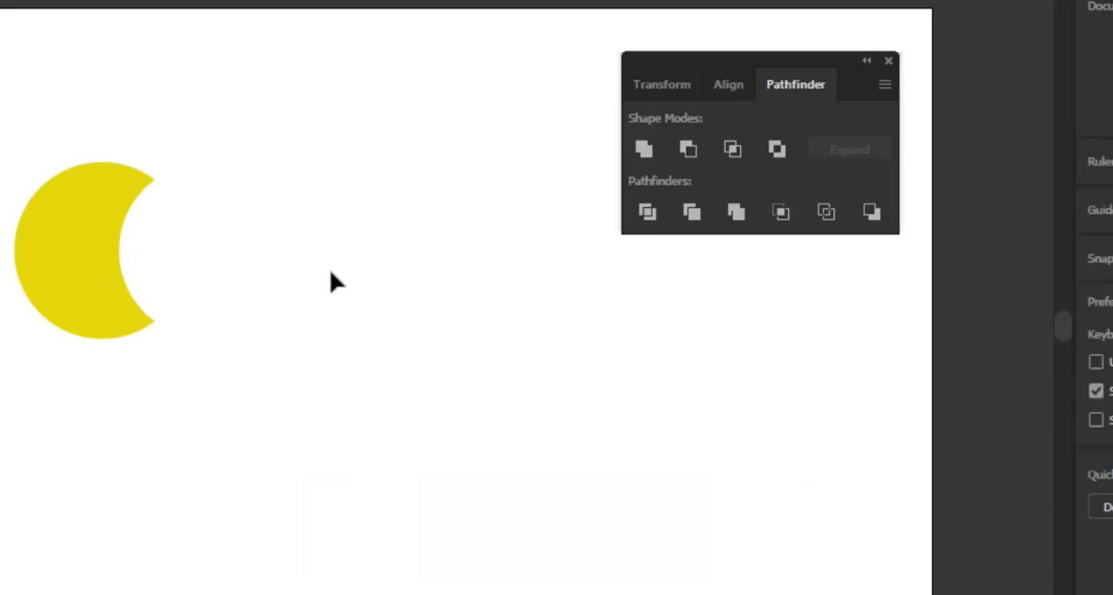
pyautogui.hotkey('ctrl', 'z')
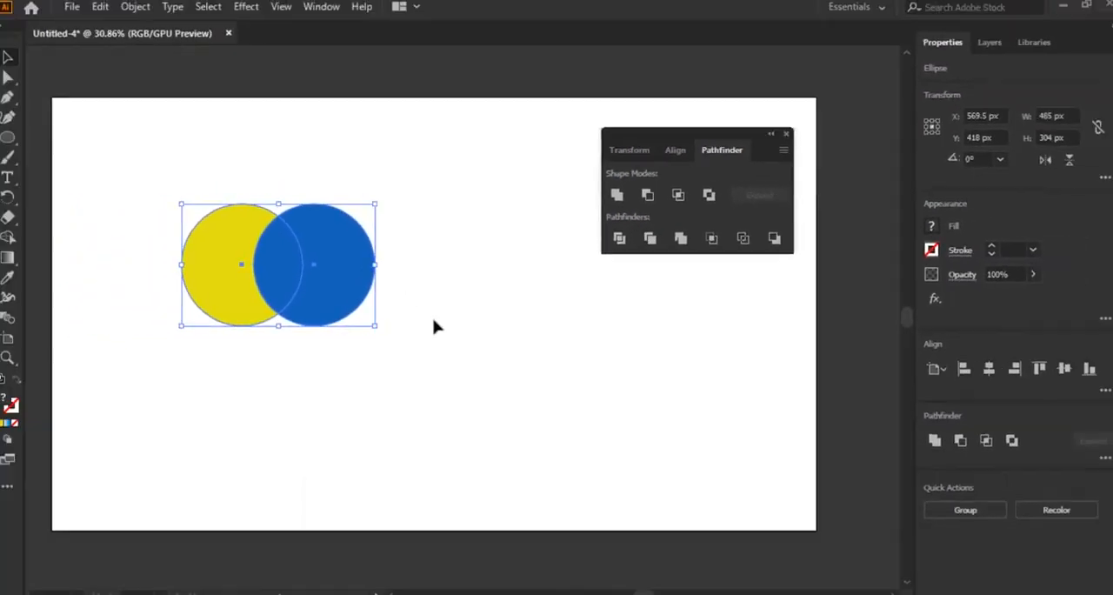
pyautogui.click(380, 339)
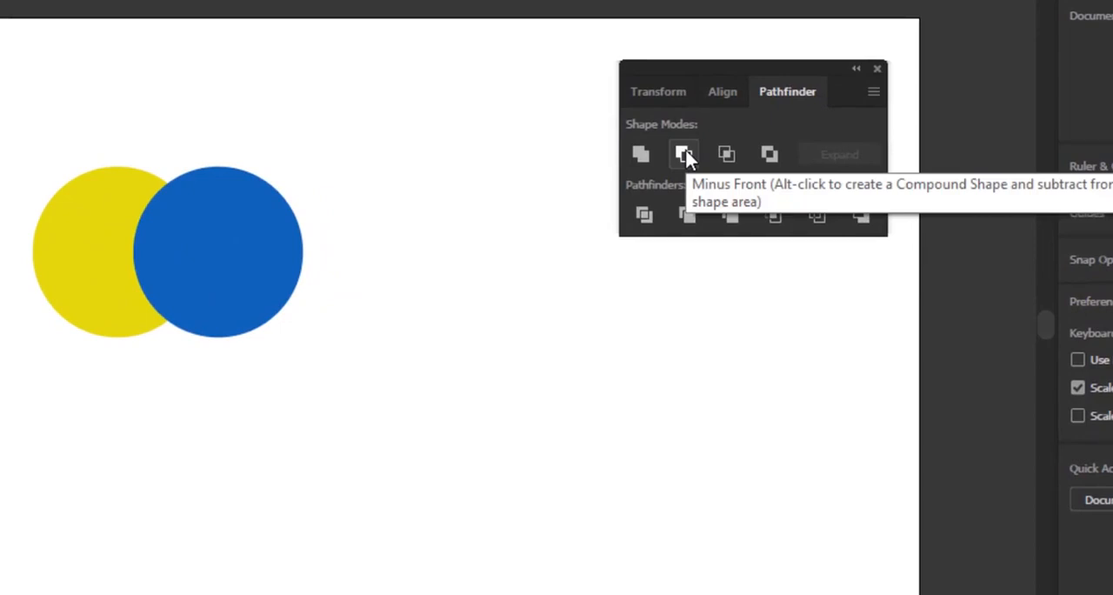
# Bring the yellow circle to the front of the blue one and deselect it
pyautogui.click(56, 226)
pyautogui.rightClick(61, 228)
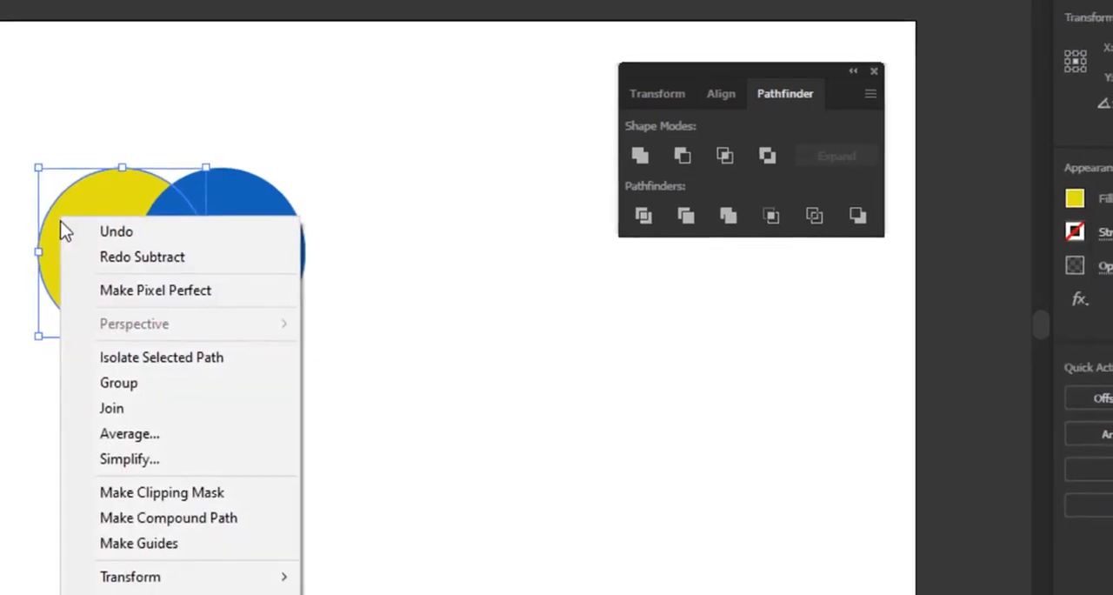
pyautogui.moveTo(165, 594)
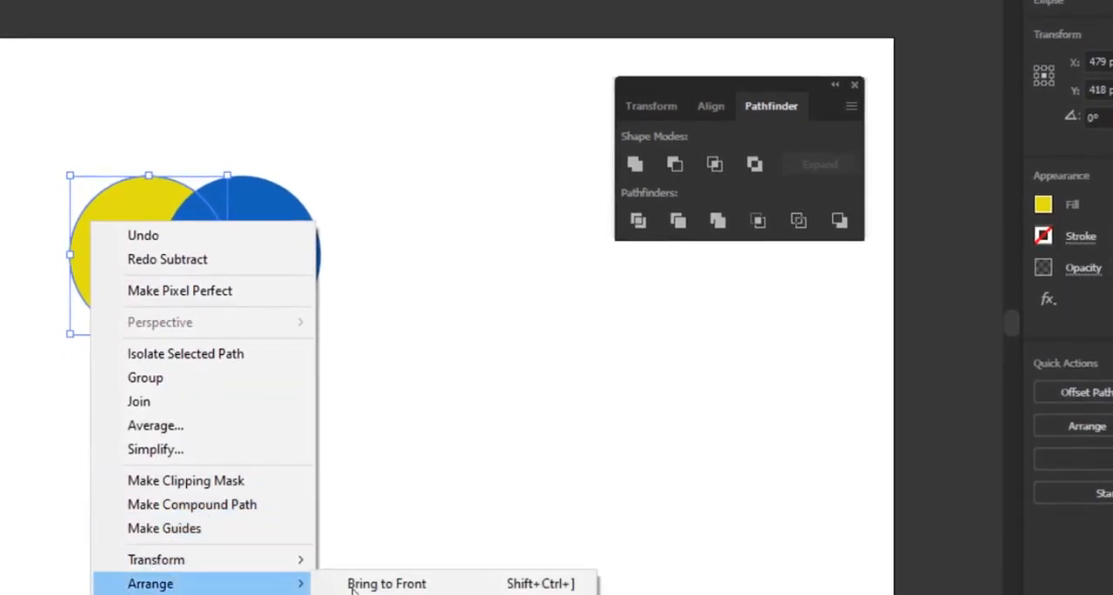
pyautogui.click(352, 583)
pyautogui.click(301, 306)
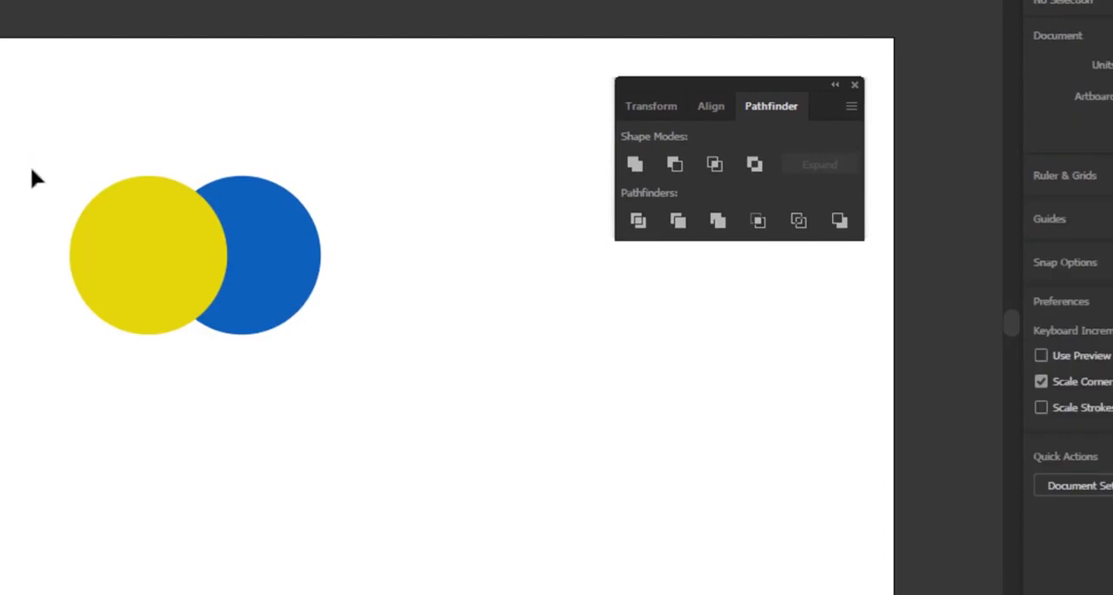
# Subtract the yellow circle from the blue one with Minus Front, and undo the subtraction
pyautogui.moveTo(52, 146); pyautogui.dragTo(350, 385)
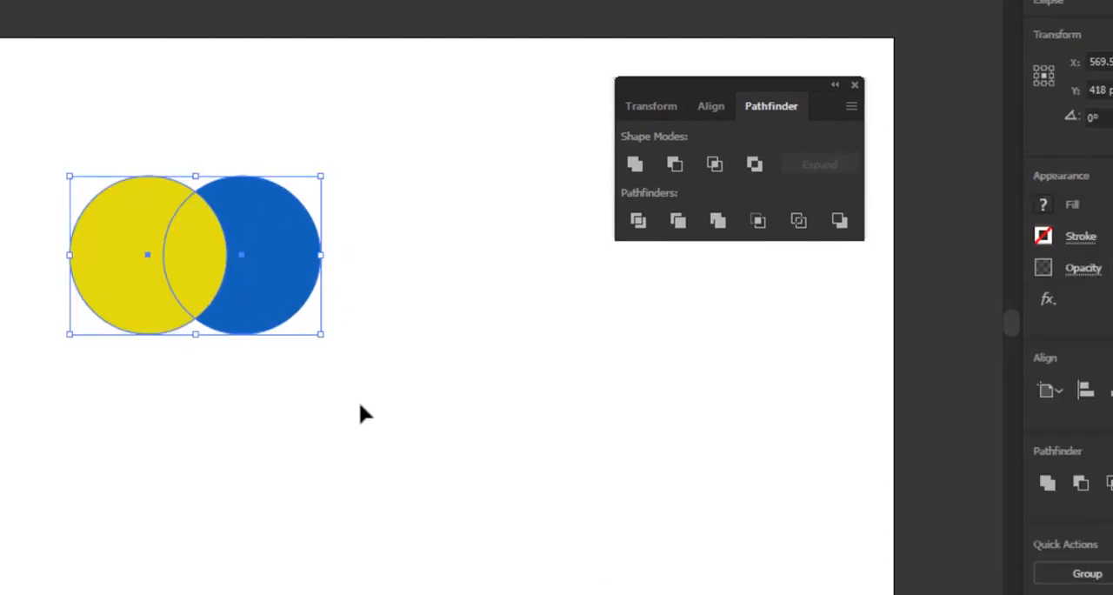
pyautogui.click(675, 165)
pyautogui.click(477, 280)
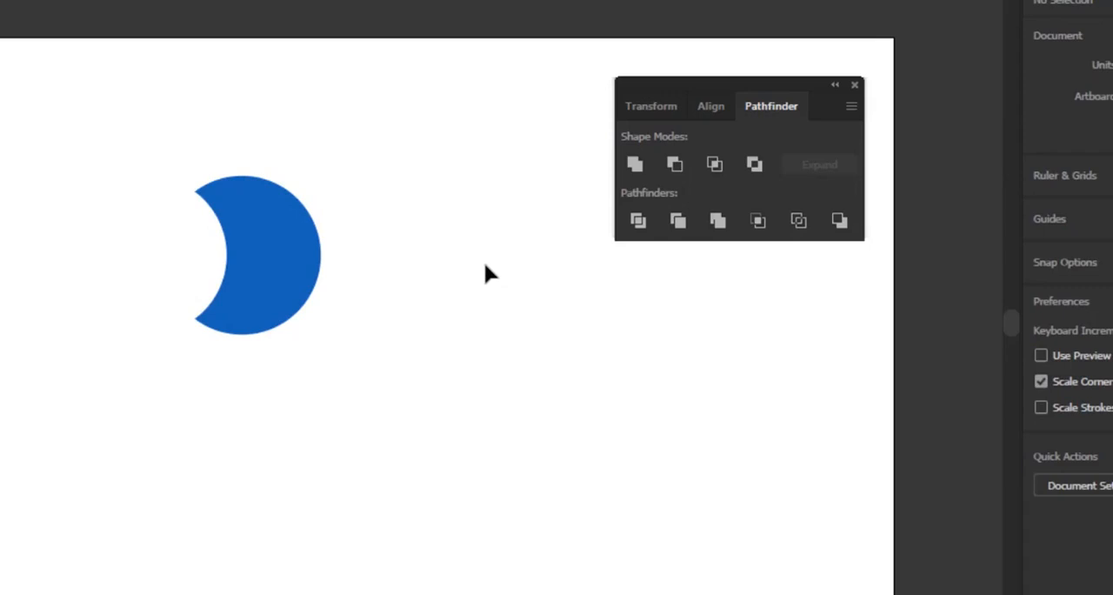
pyautogui.hotkey('ctrl', 'z')
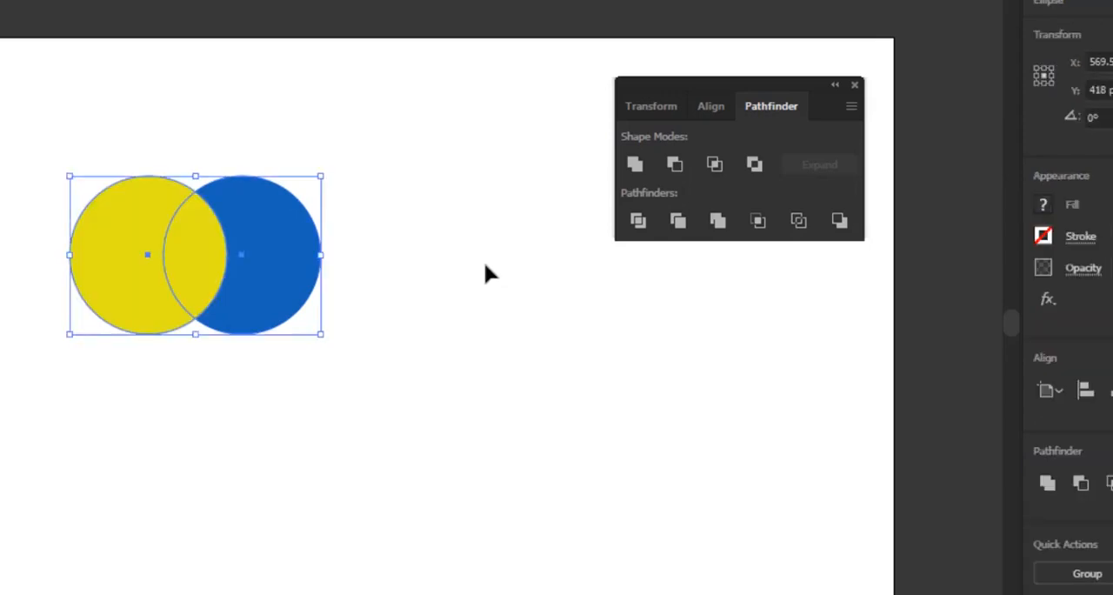
pyautogui.click(484, 262)
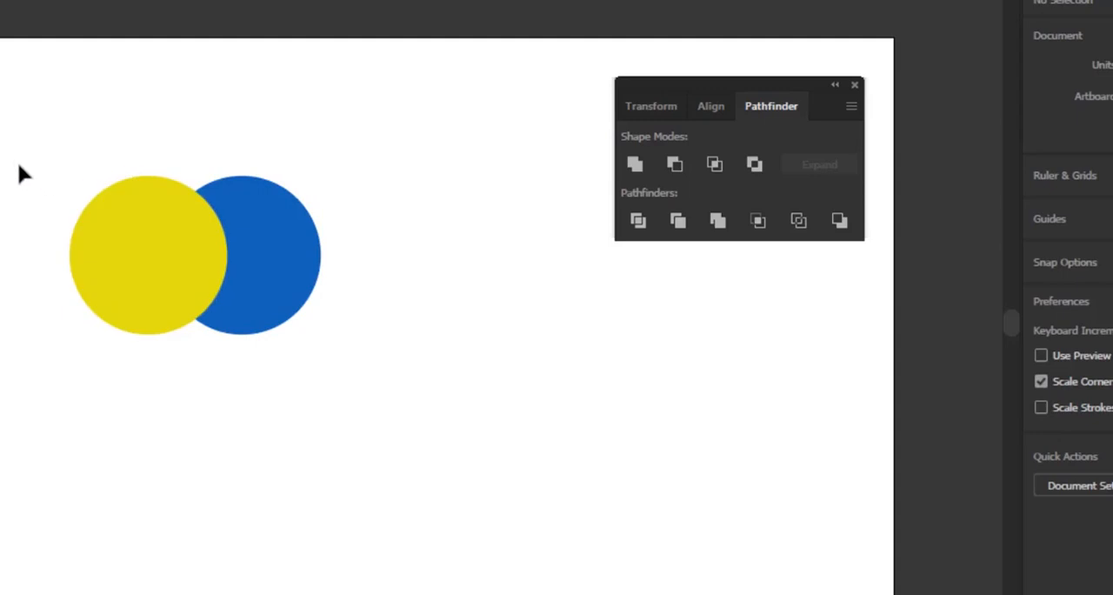
# Apply Intersect to the yellow and blue circles to keep only their overlap, undo it and deselect the circles
pyautogui.moveTo(14, 158); pyautogui.dragTo(380, 364)
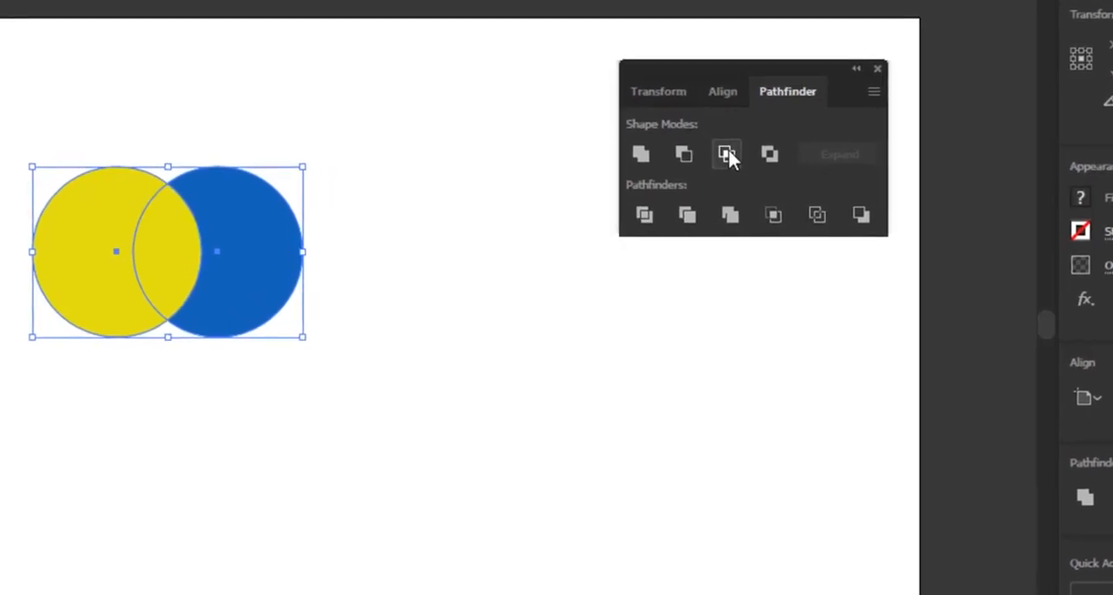
pyautogui.click(729, 153)
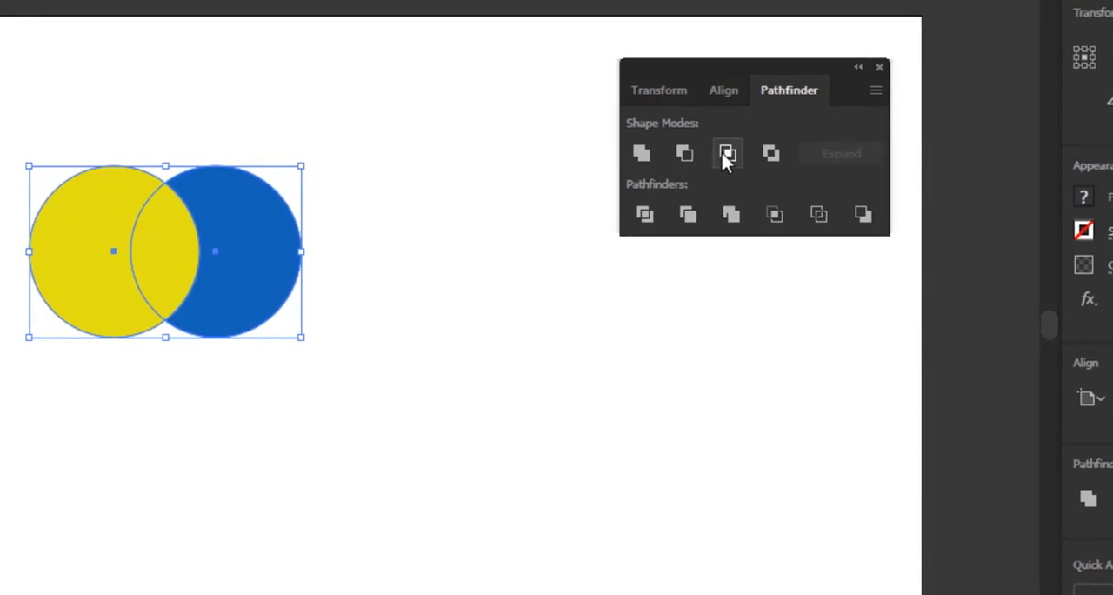
pyautogui.click(380, 318)
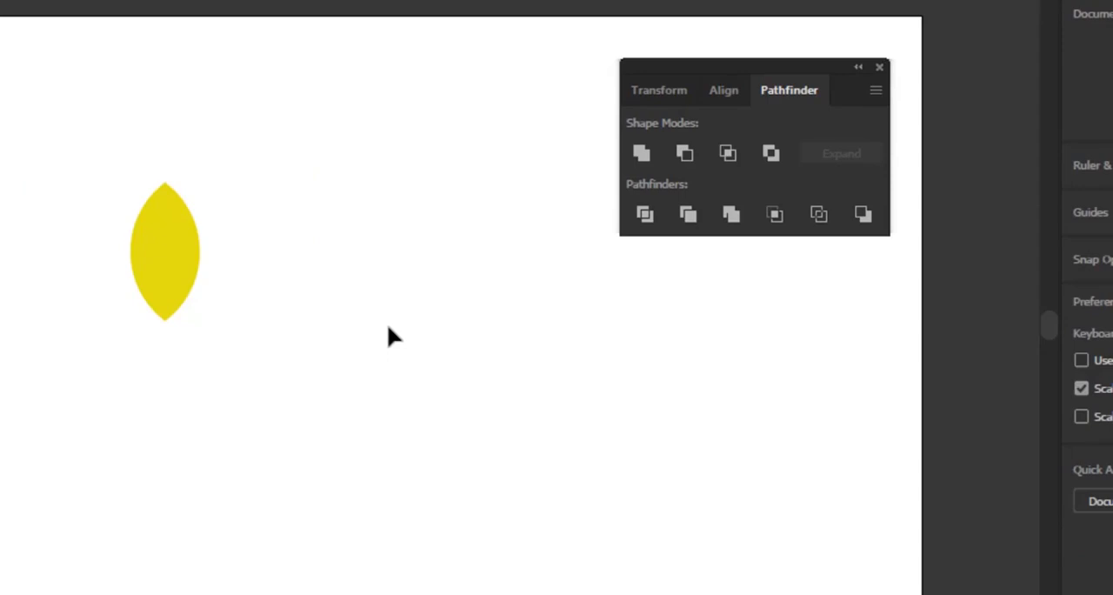
pyautogui.hotkey('ctrl', 'z')
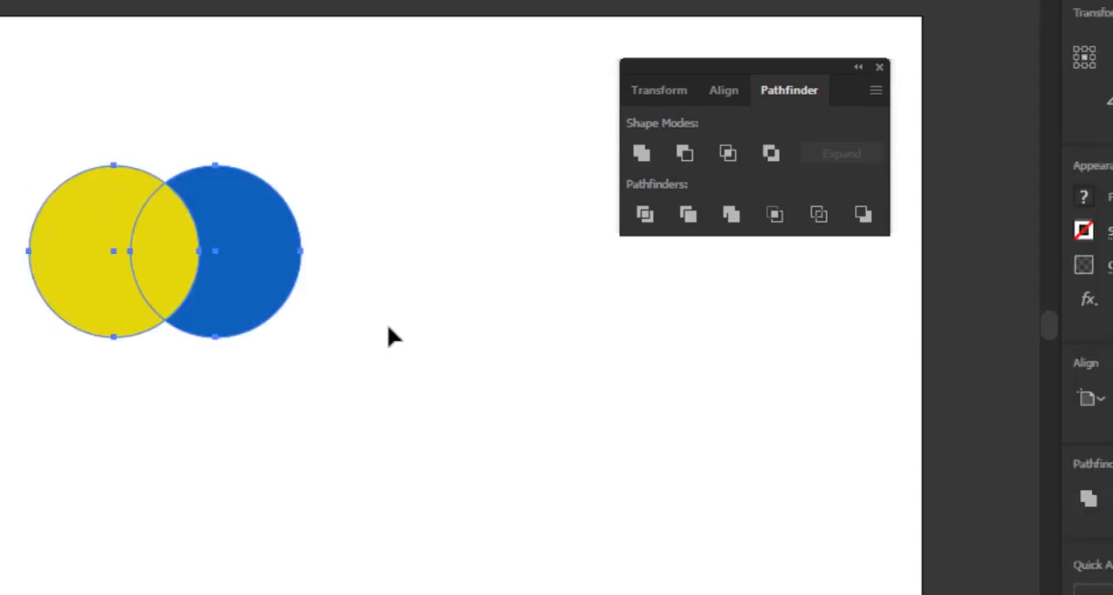
pyautogui.click(343, 256)
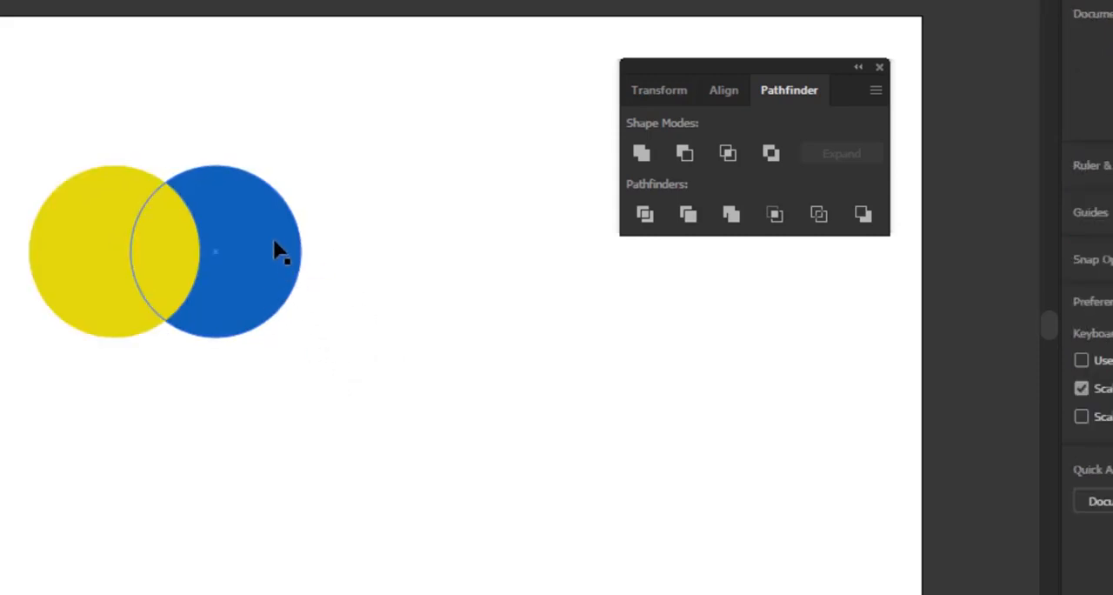
# Place a copy of the blue circle below the pair so that it overlaps both circles
pyautogui.moveTo(288, 248); pyautogui.dragTo(249, 400)
pyautogui.click(393, 346)
pyautogui.click(548, 331)
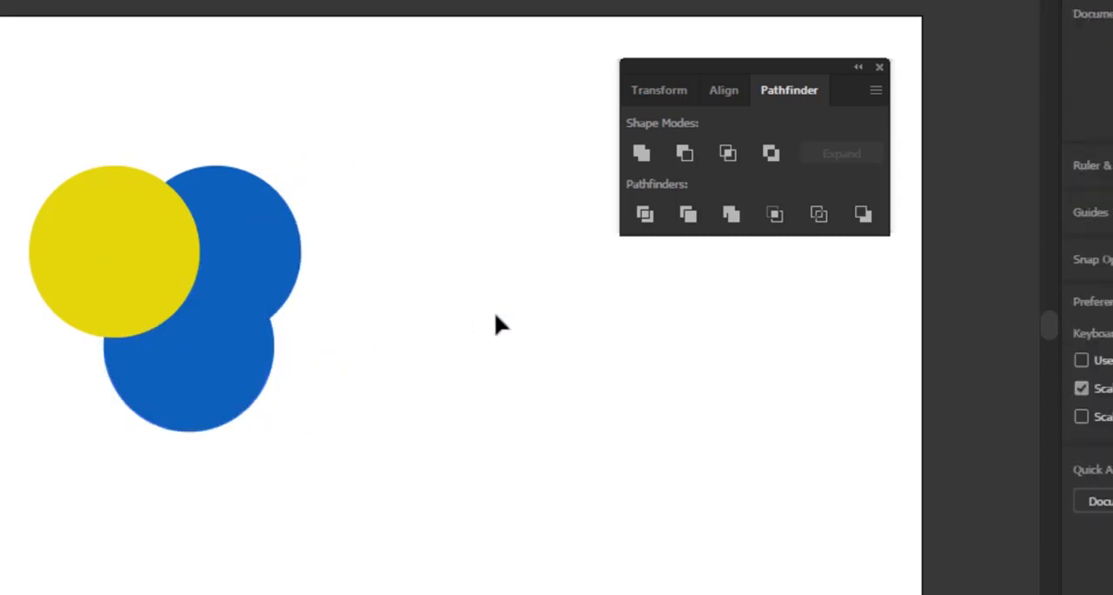
# Change the fill of the lower blue circle to green and deselect it
pyautogui.click(212, 397)
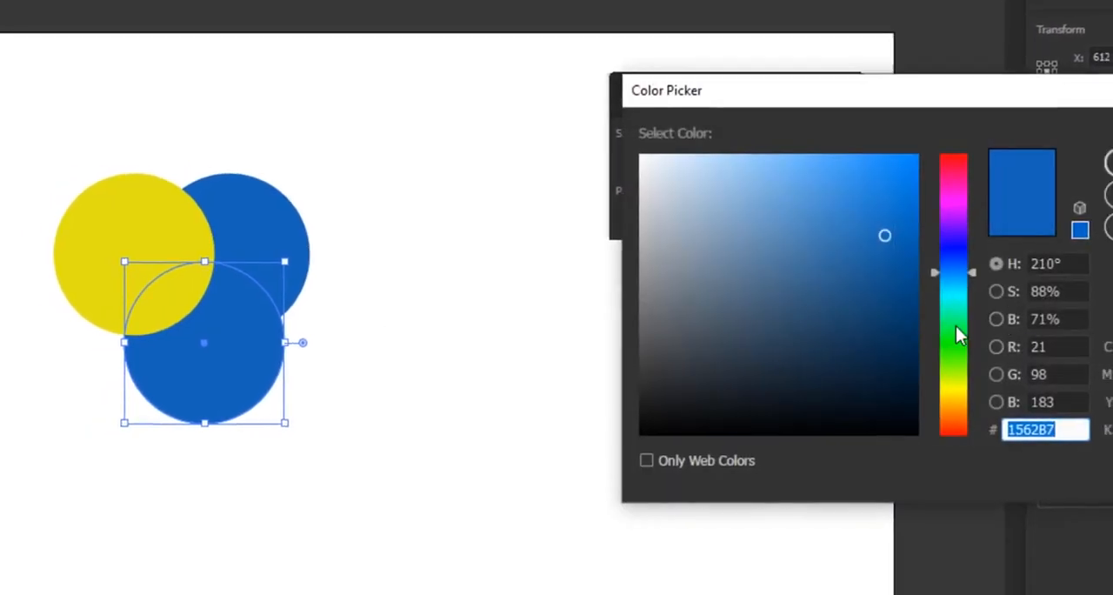
pyautogui.moveTo(961, 329); pyautogui.dragTo(964, 341)
pyautogui.click(1087, 167)
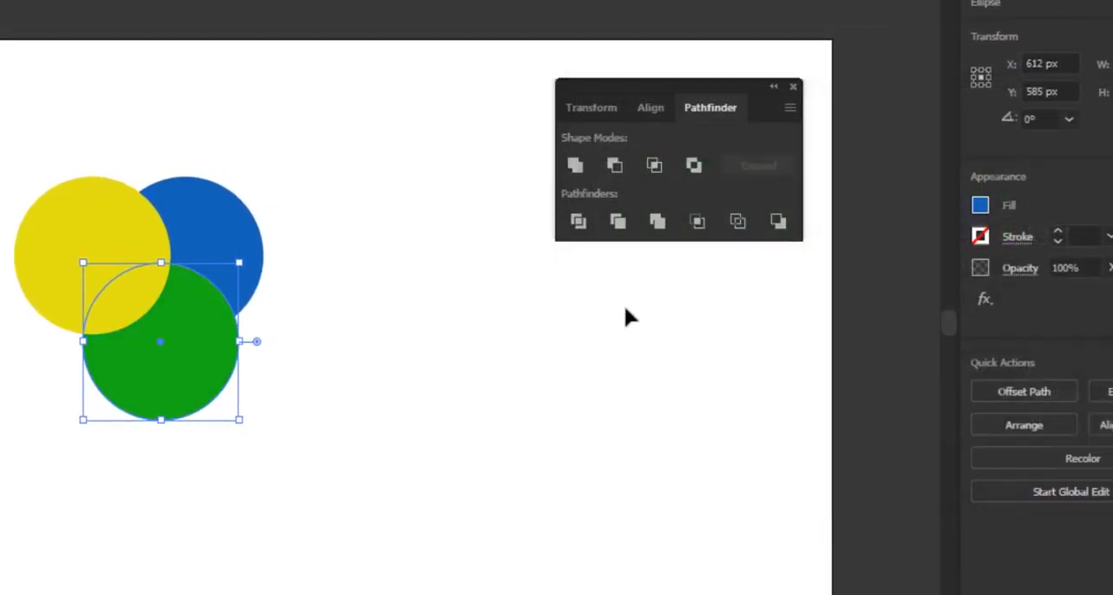
pyautogui.click(555, 403)
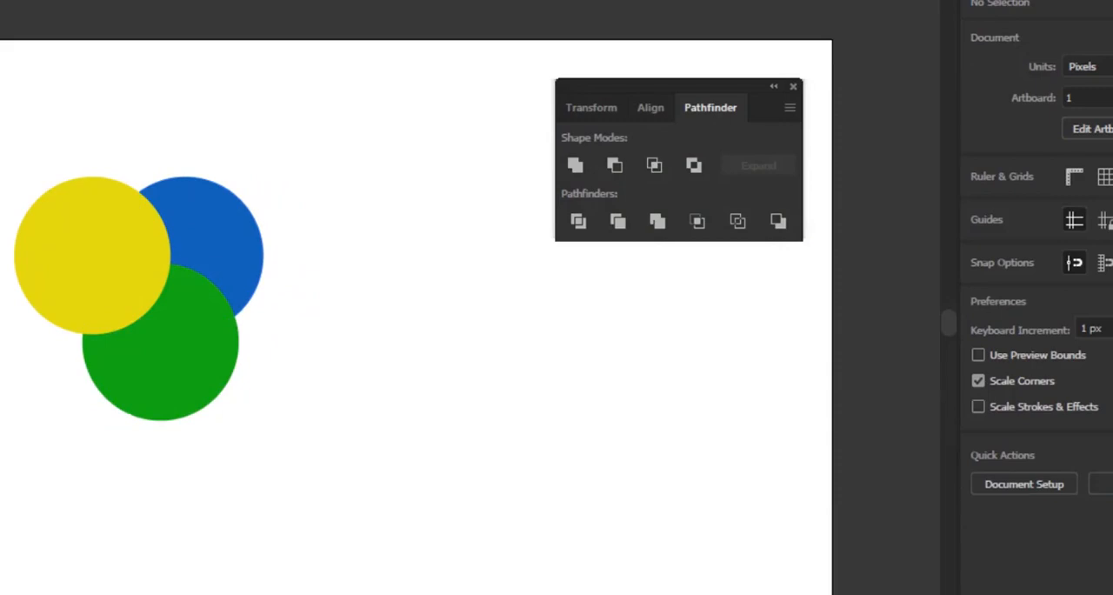
# Intersect the yellow, blue and green circles to keep only their shared area, undo it and deselect them
pyautogui.moveTo(2, 137); pyautogui.dragTo(298, 450)
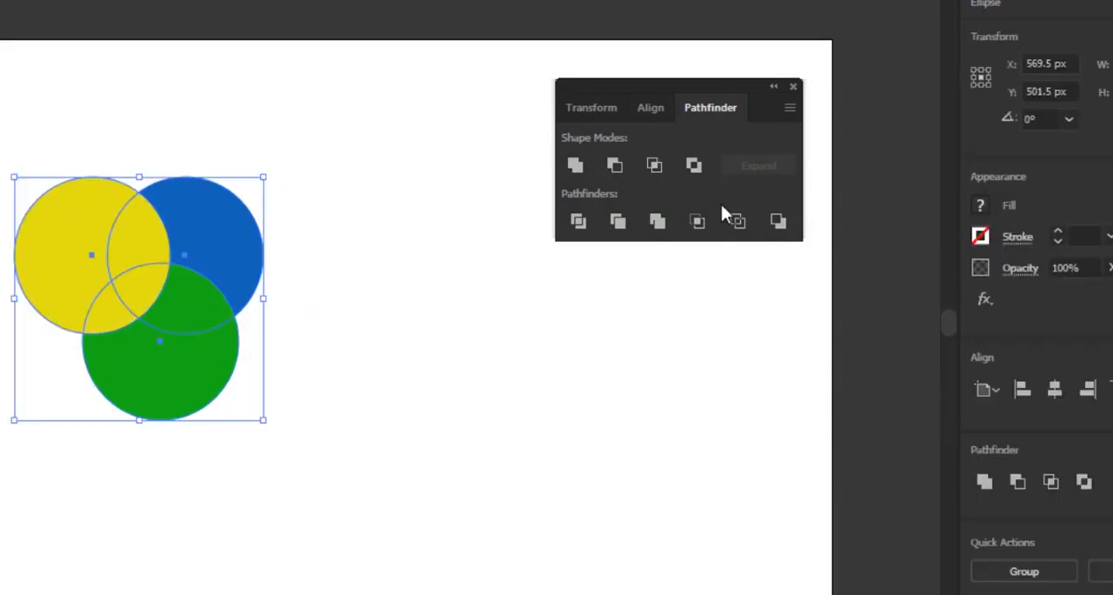
pyautogui.click(656, 165)
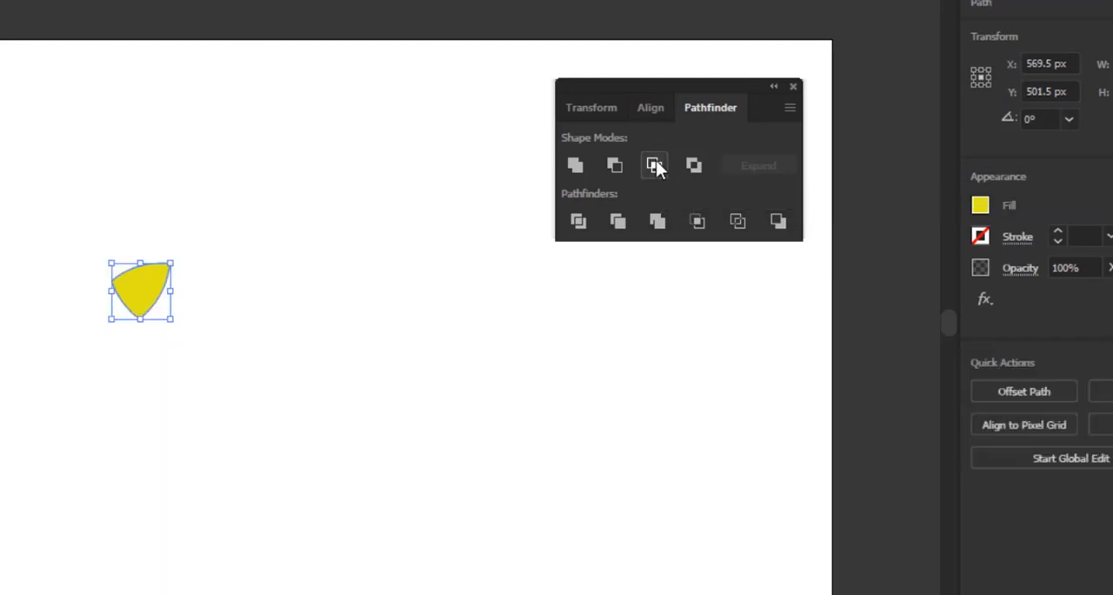
pyautogui.click(220, 326)
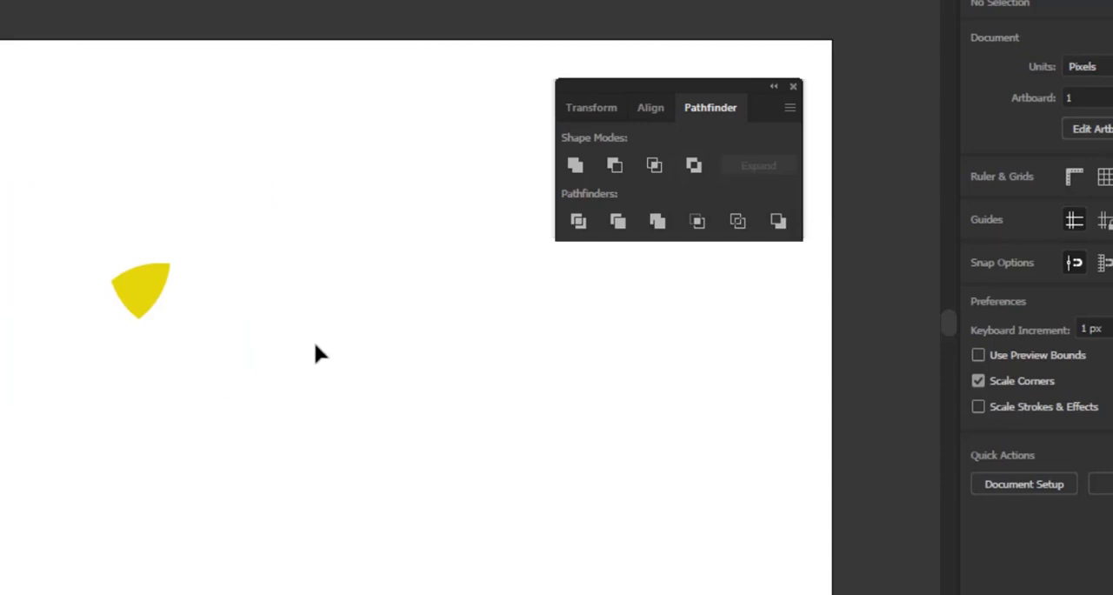
pyautogui.hotkey('ctrl', 'z')
pyautogui.click(385, 416)
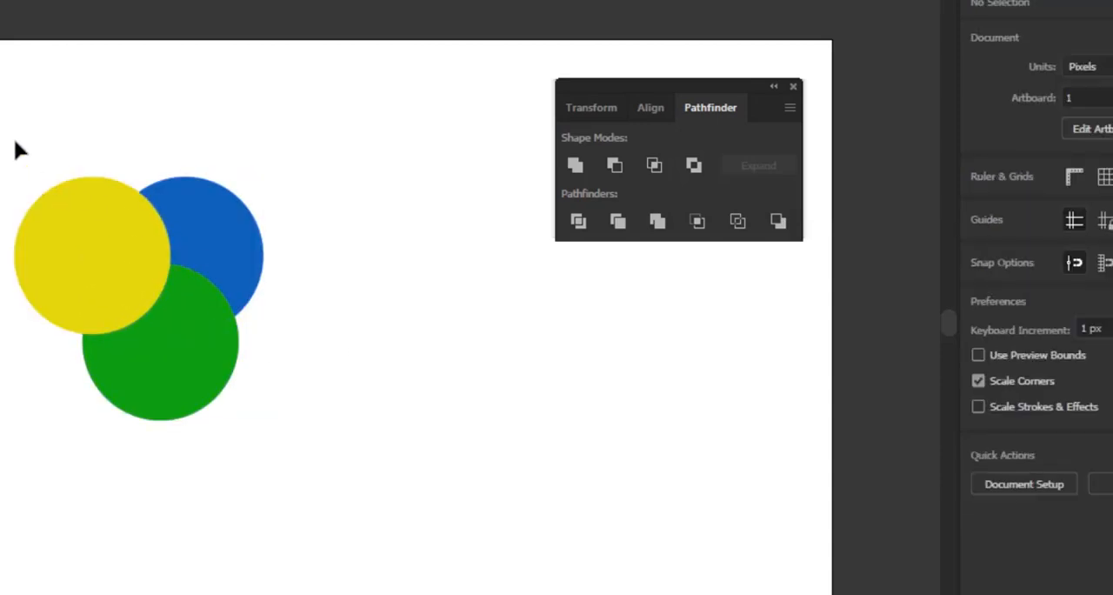
# Repeat the Intersect operation on all three circles, inspect the remaining shape and undo it
pyautogui.moveTo(13, 139); pyautogui.dragTo(274, 474)
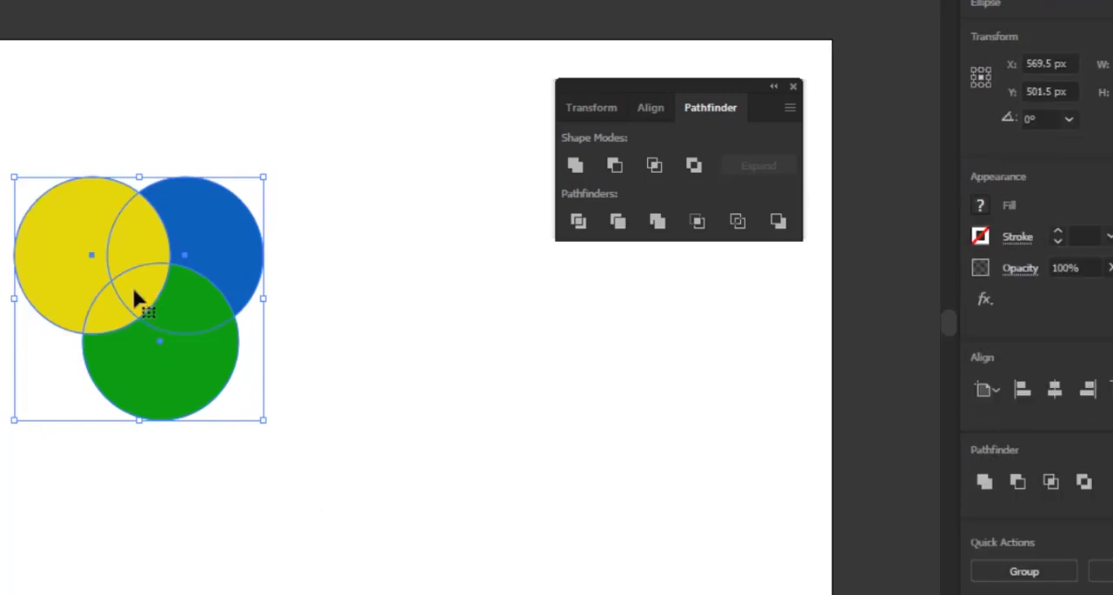
pyautogui.click(654, 167)
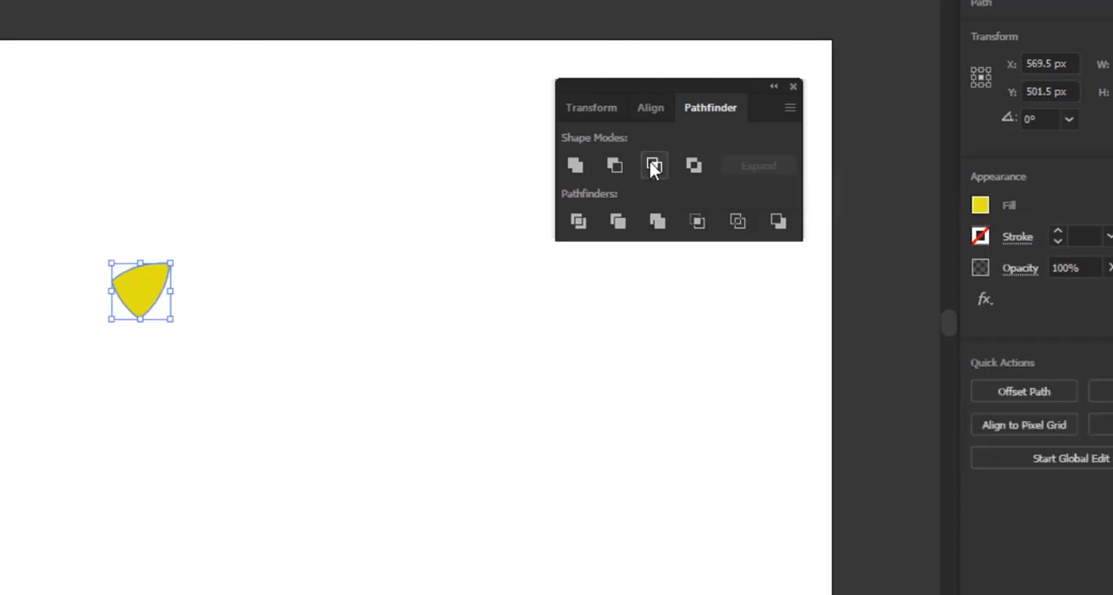
pyautogui.click(419, 369)
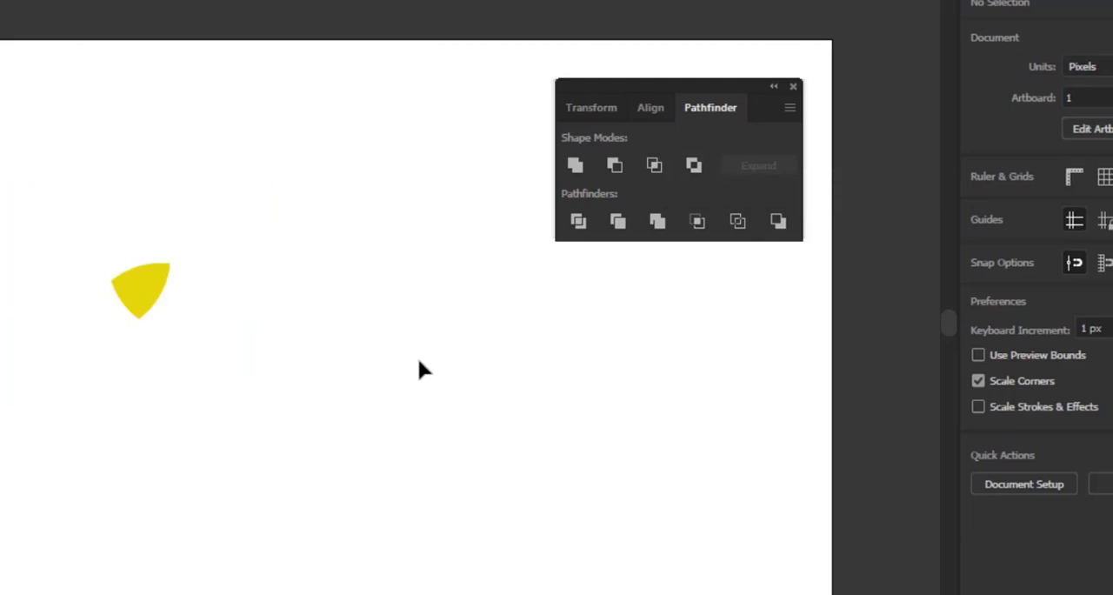
pyautogui.hotkey('ctrl', 'z')
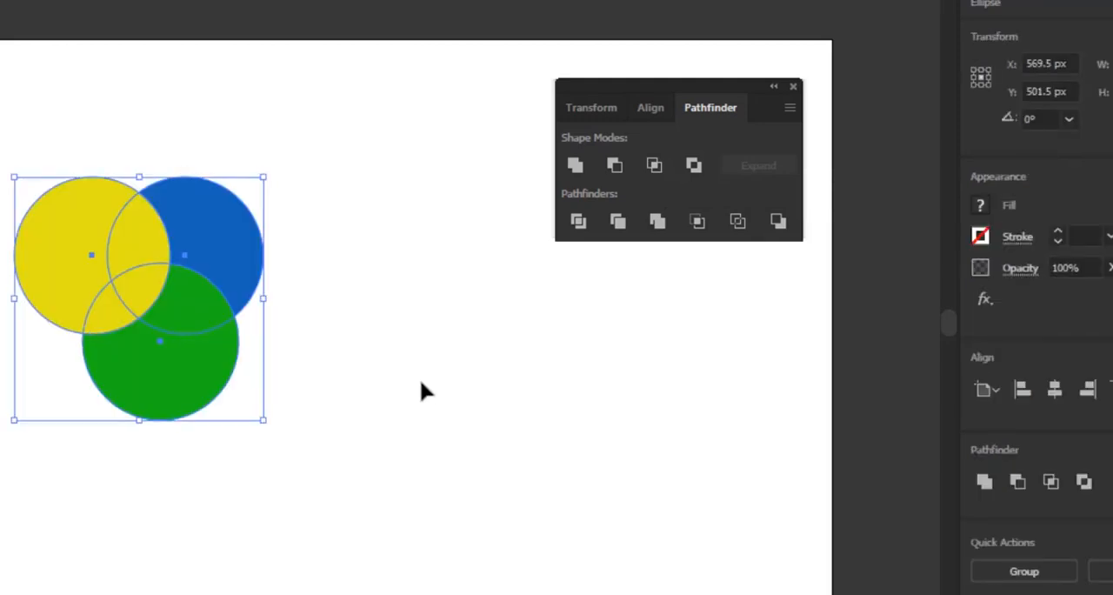
pyautogui.click(422, 391)
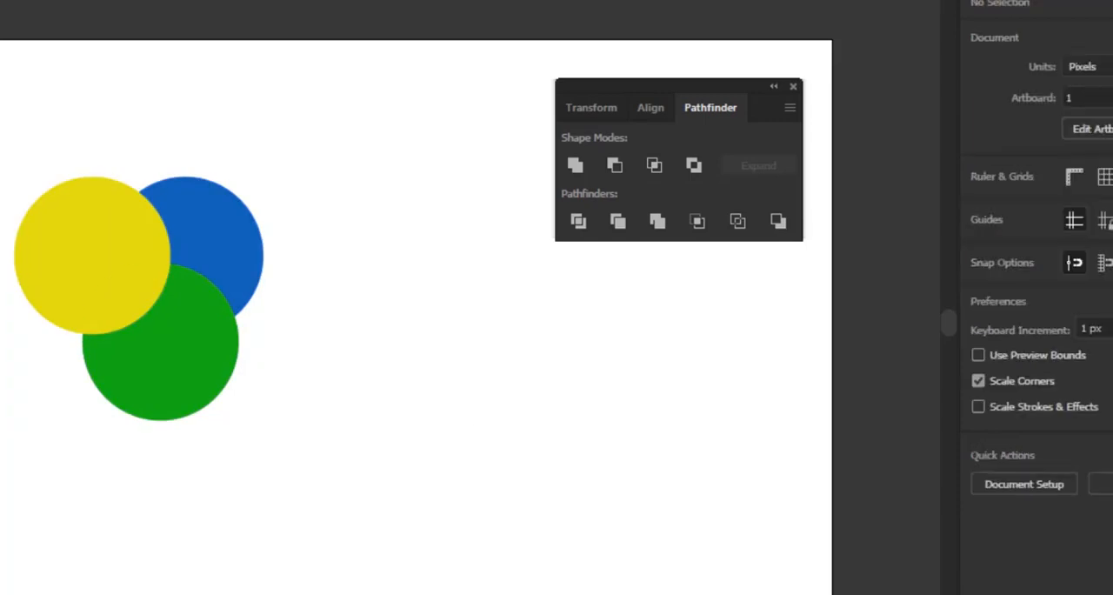
# Apply Exclude to the three circles to cut out their pairwise overlaps, and inspect the resulting shape
pyautogui.moveTo(4, 162); pyautogui.dragTo(362, 402)
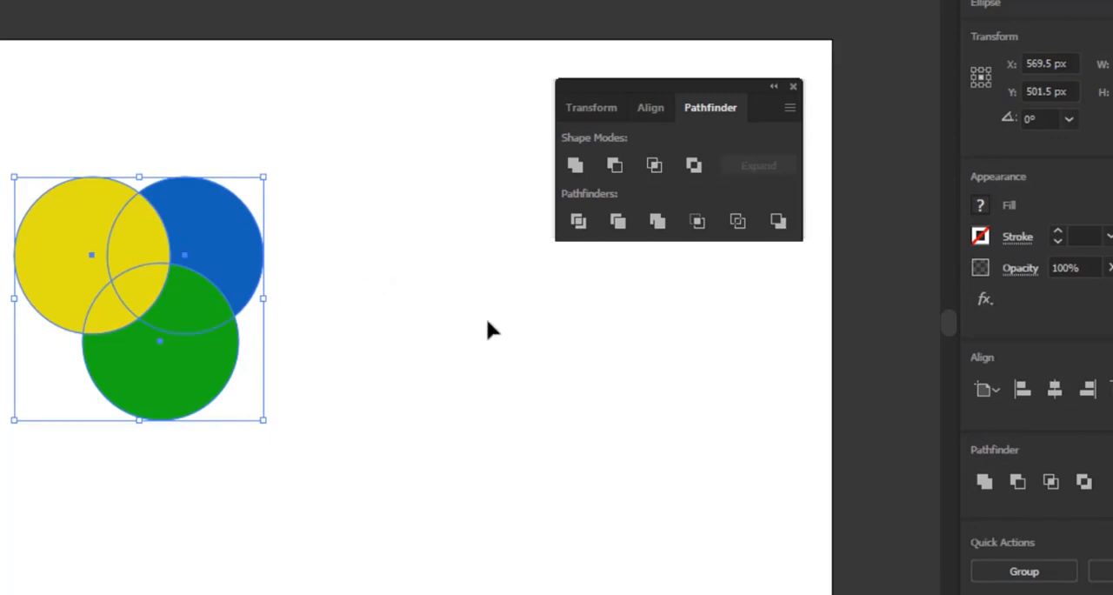
pyautogui.click(694, 167)
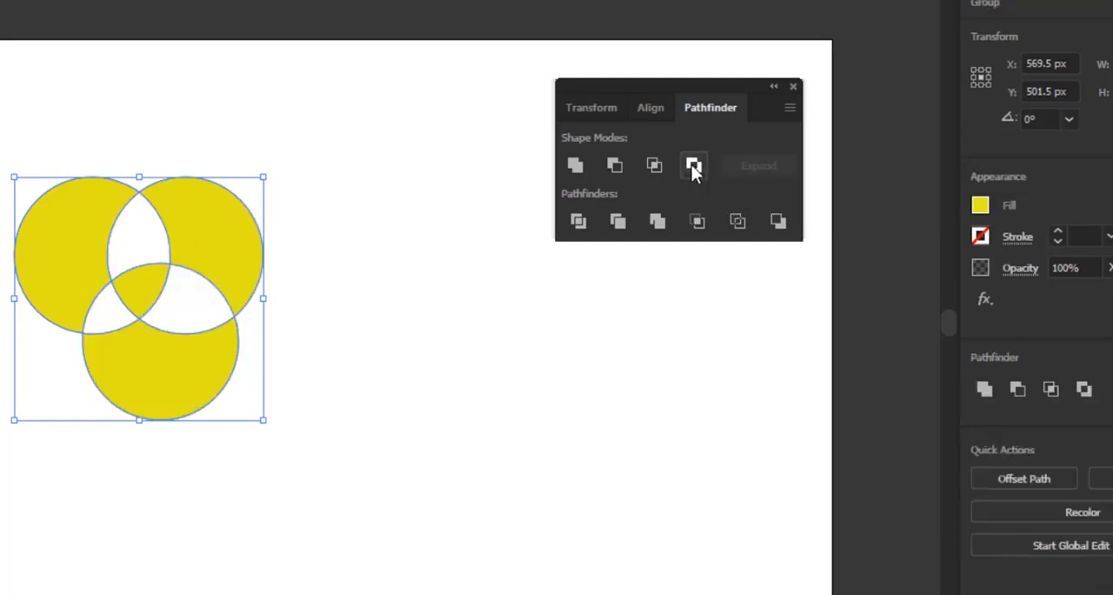
pyautogui.click(489, 360)
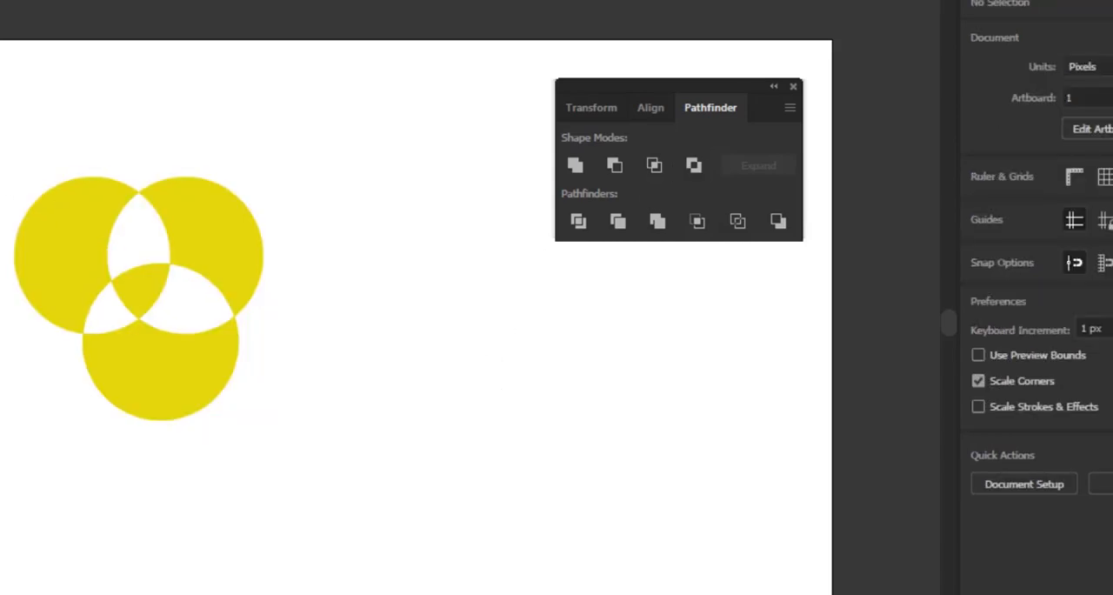
pyautogui.moveTo(0, 137); pyautogui.dragTo(349, 461)
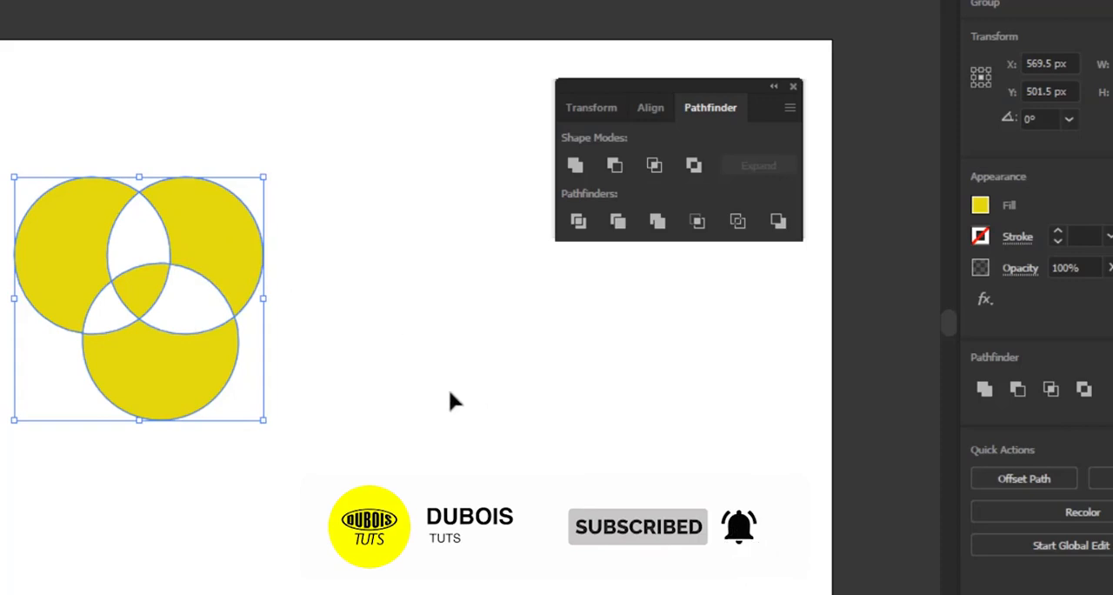
pyautogui.click(427, 282)
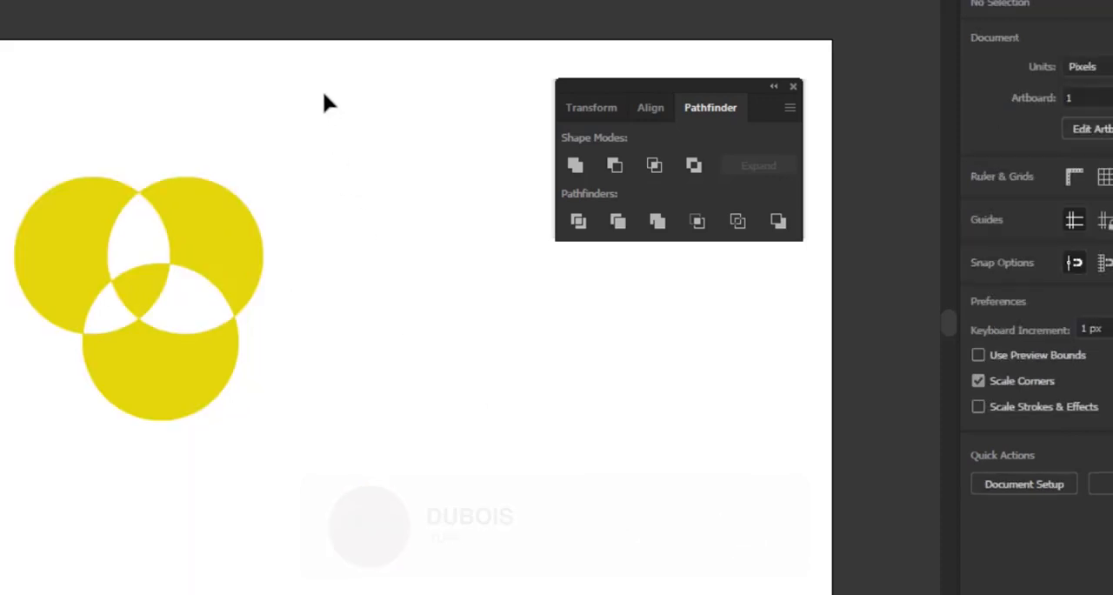
# Undo the Exclude operation and the green recolouring of the lower circle, and deselect everything
pyautogui.hotkey('ctrl', 'z')
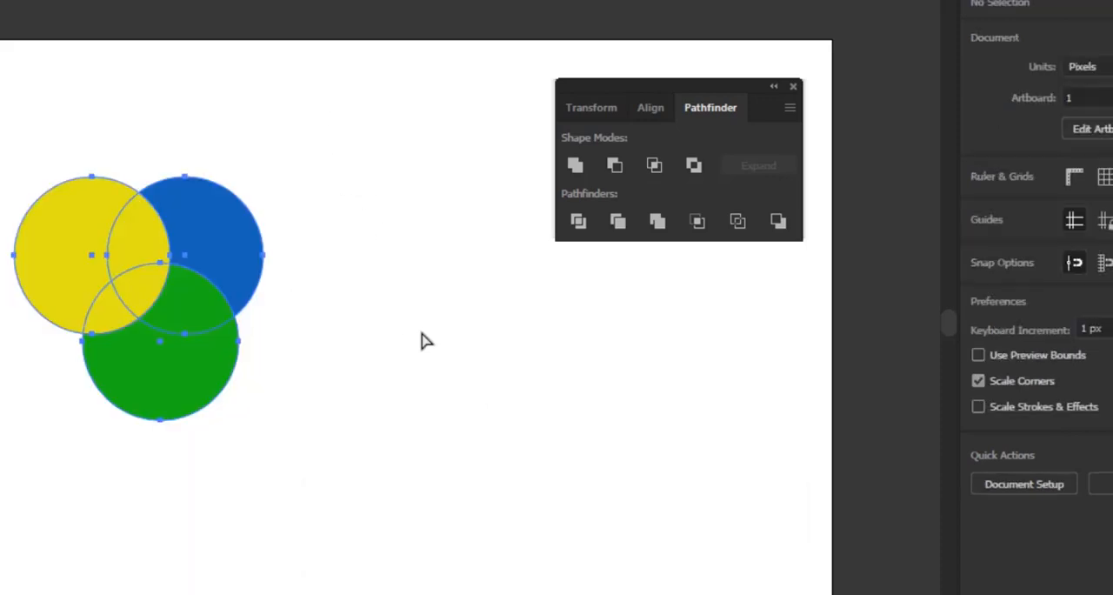
pyautogui.hotkey('ctrl', 'z')
pyautogui.click(421, 353)
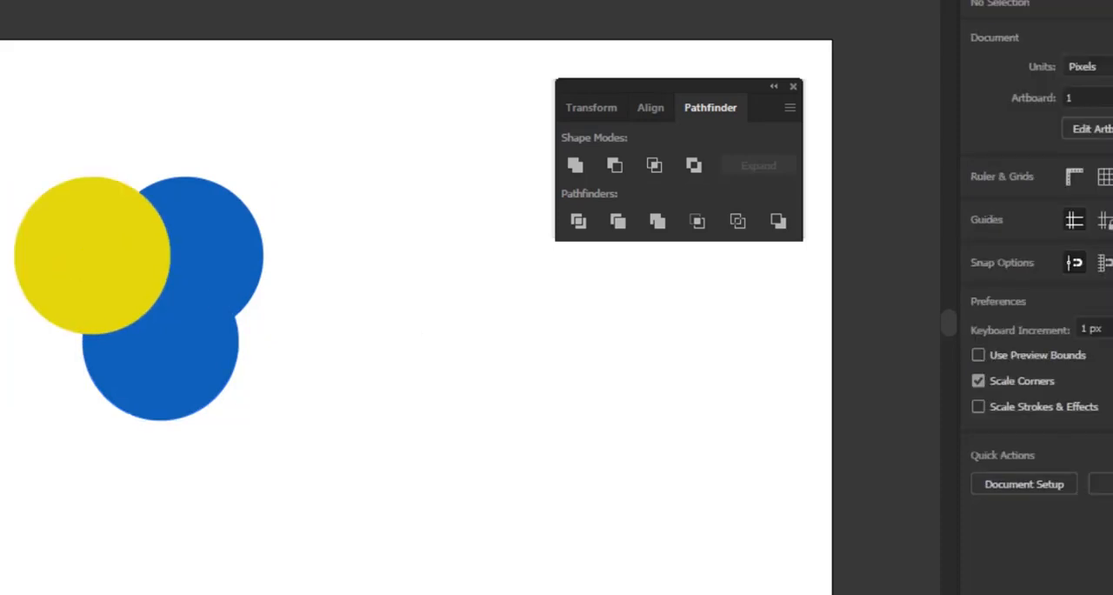
# Apply the Divide pathfinder to the yellow circle and the two blue circles, and deselect the result
pyautogui.moveTo(3, 87); pyautogui.dragTo(352, 440)
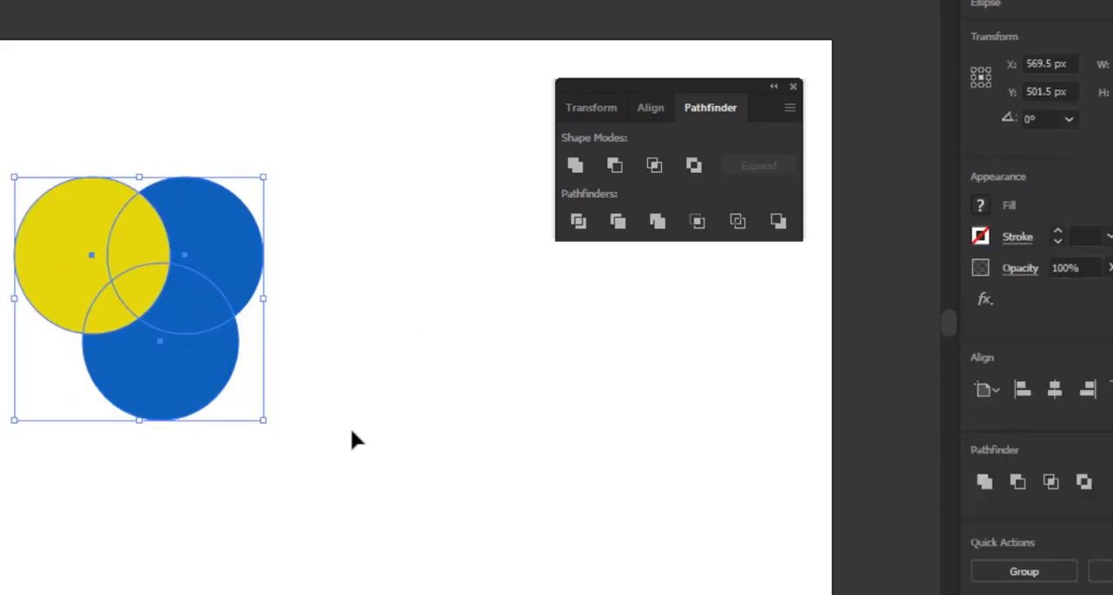
pyautogui.click(351, 430)
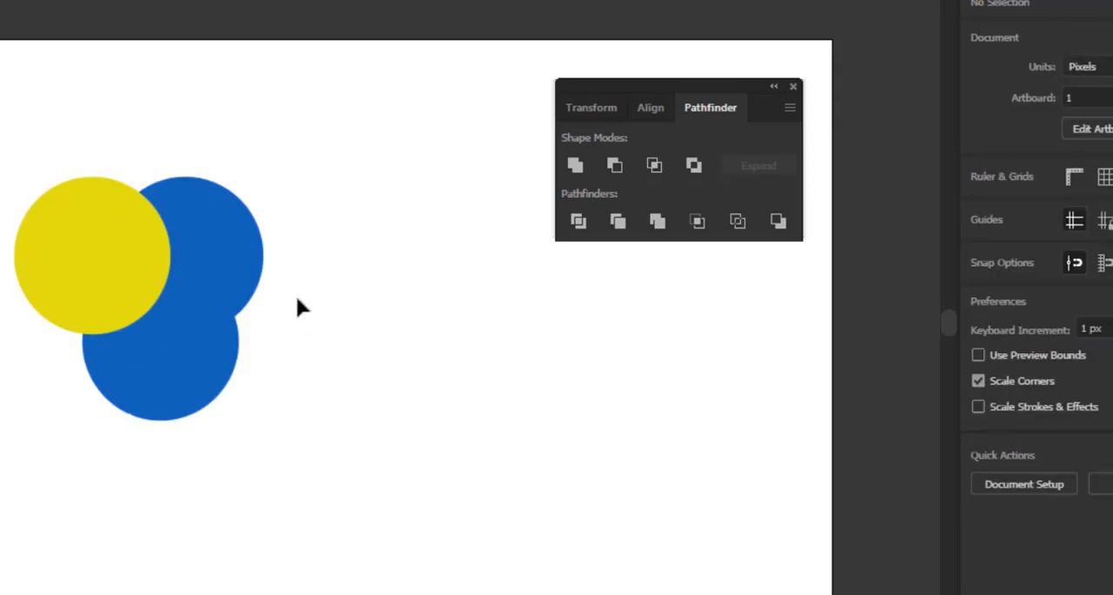
pyautogui.moveTo(2, 128); pyautogui.dragTo(302, 456)
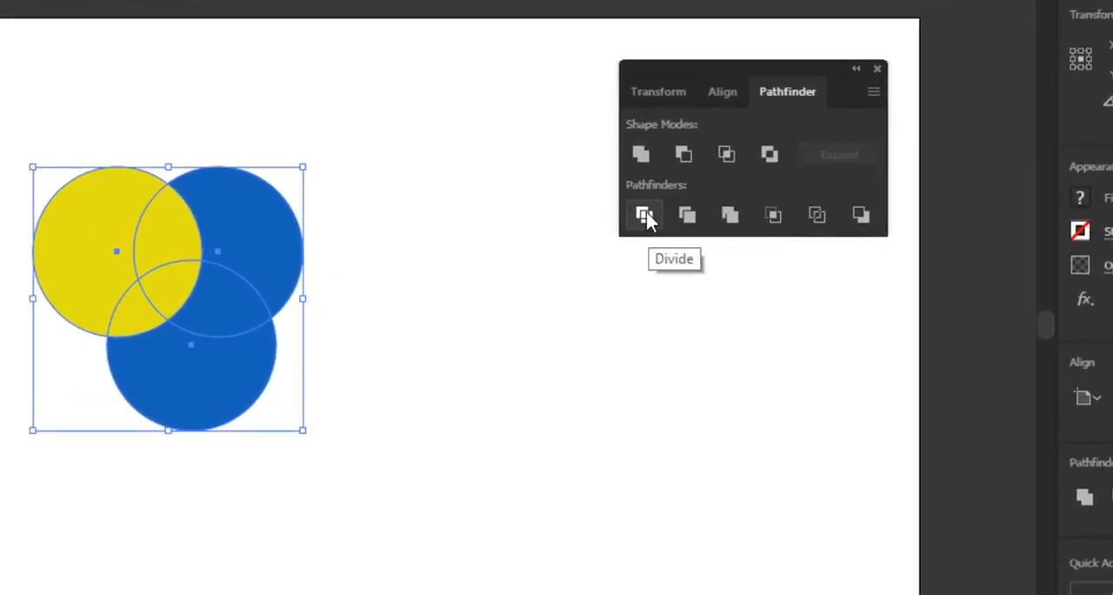
pyautogui.click(644, 217)
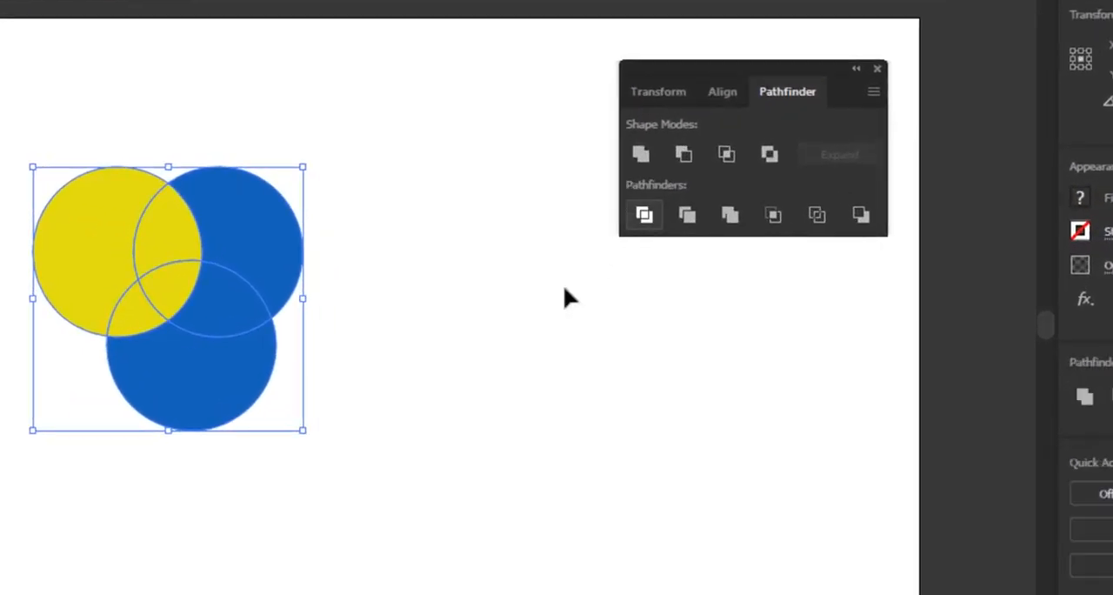
pyautogui.click(489, 325)
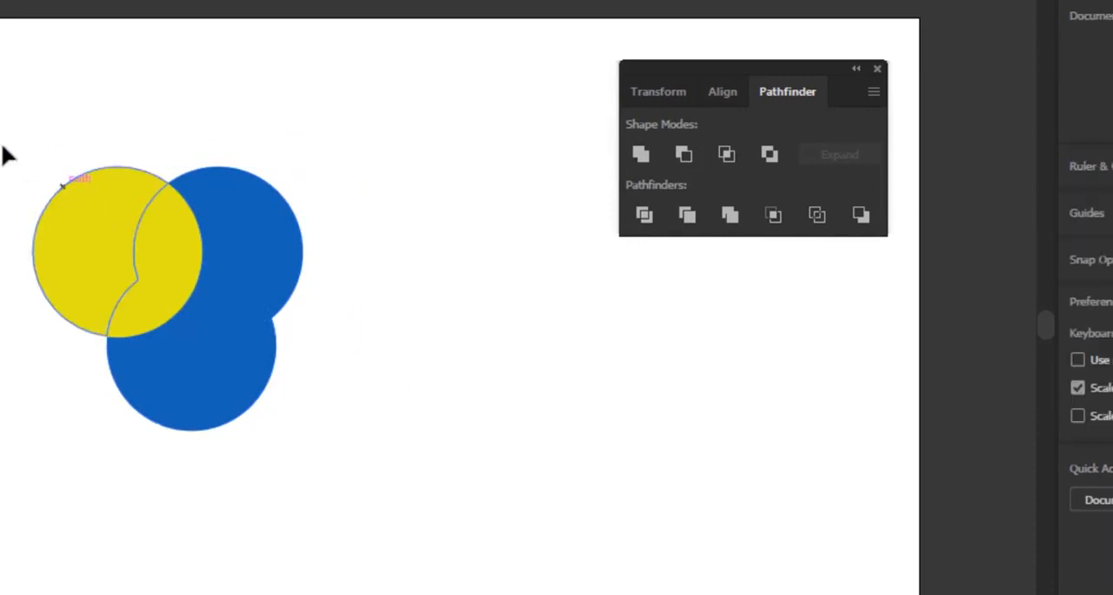
# Ungroup the divided circles into separate pieces and deselect them
pyautogui.moveTo(2, 102); pyautogui.dragTo(353, 449)
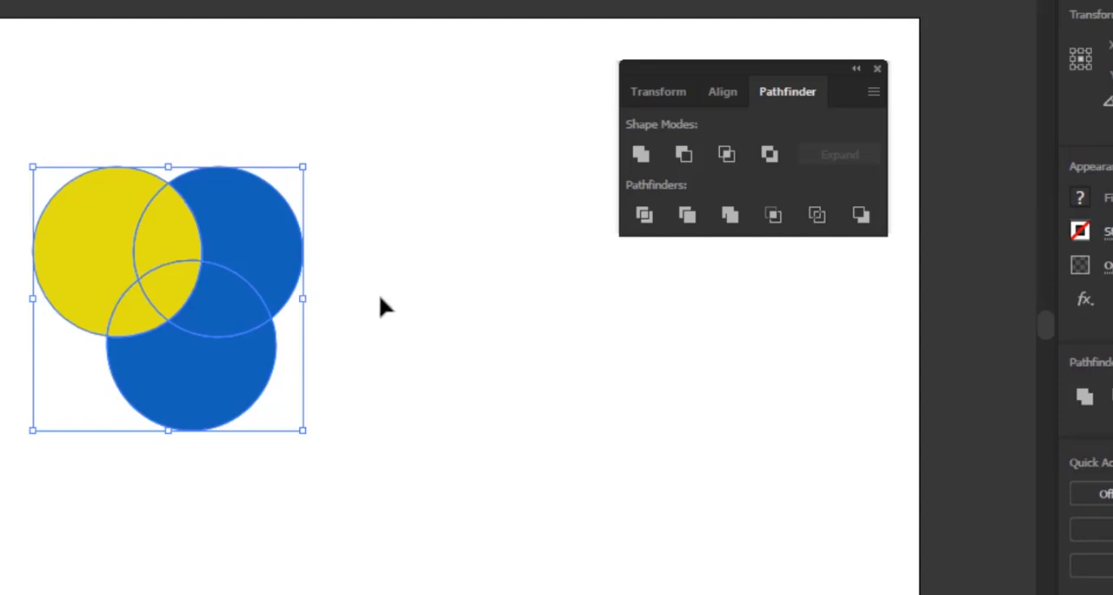
pyautogui.click(402, 333)
pyautogui.click(259, 224)
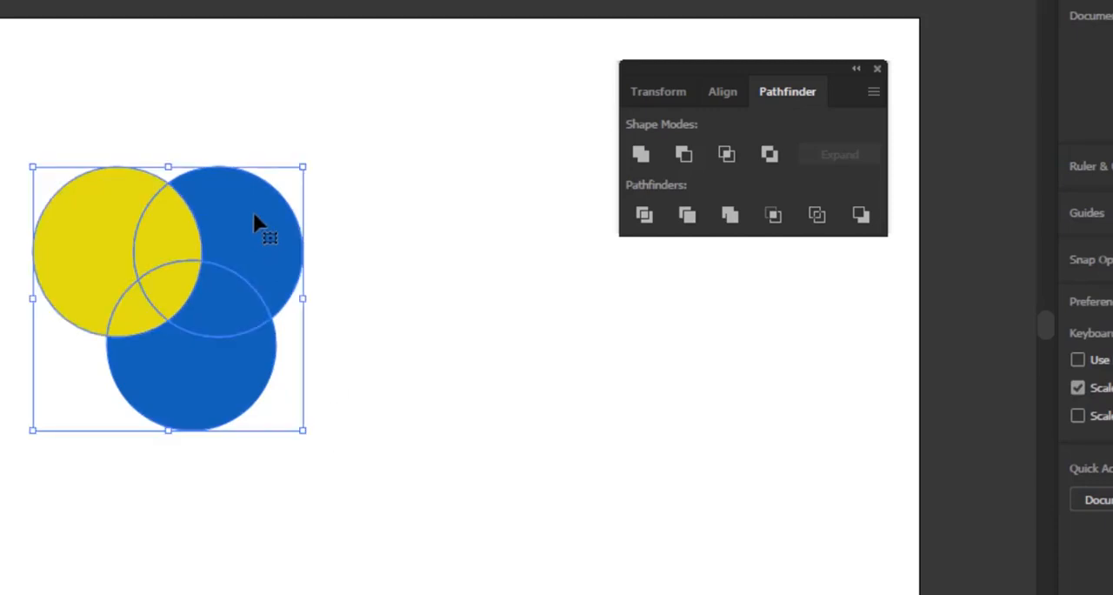
pyautogui.rightClick(227, 212)
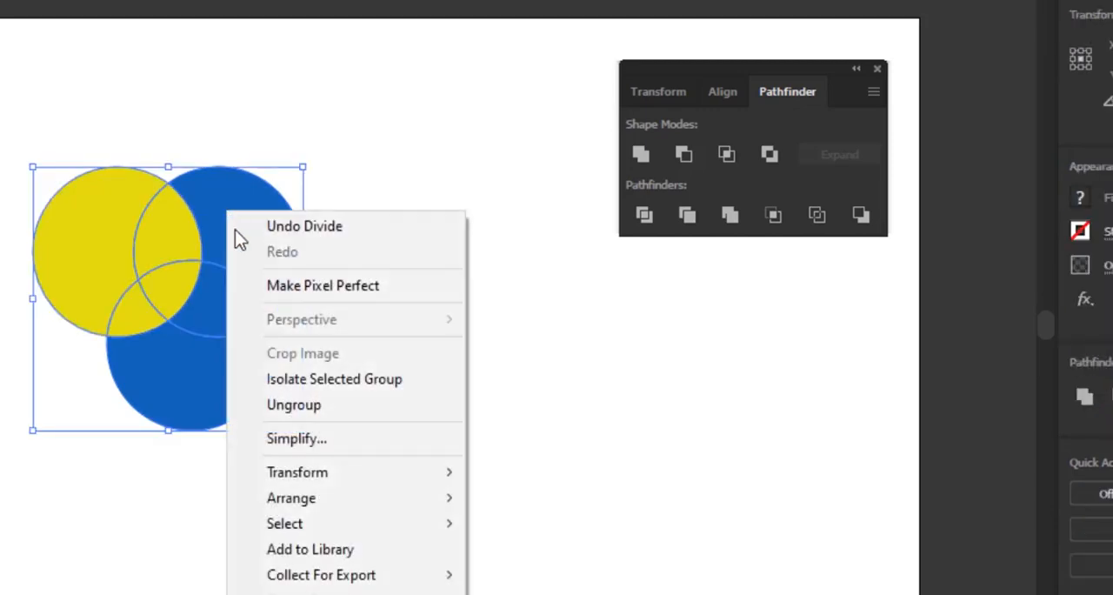
pyautogui.click(290, 409)
pyautogui.click(419, 404)
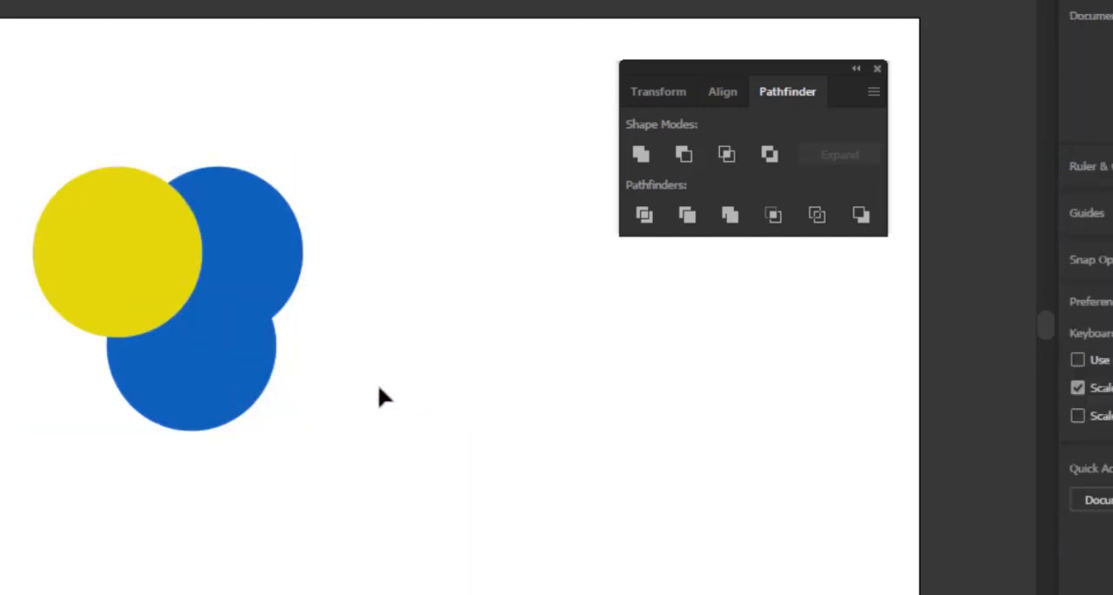
# Move the yellow and blue pieces of the divided circles apart from one another, and deselect everything
pyautogui.click(243, 215)
pyautogui.moveTo(250, 234); pyautogui.dragTo(410, 195)
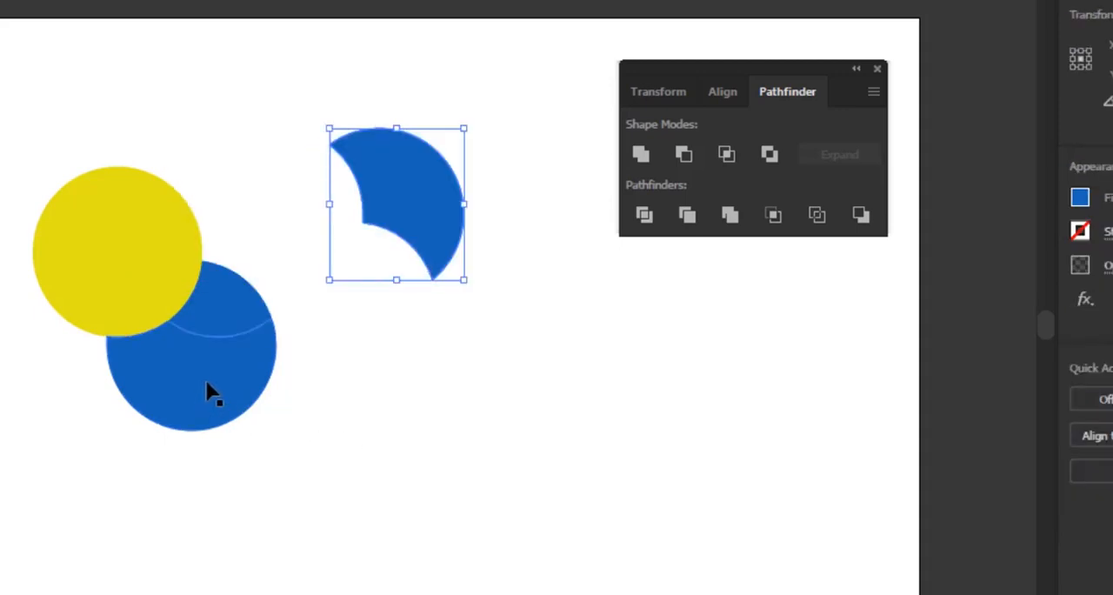
pyautogui.moveTo(211, 391); pyautogui.dragTo(163, 473)
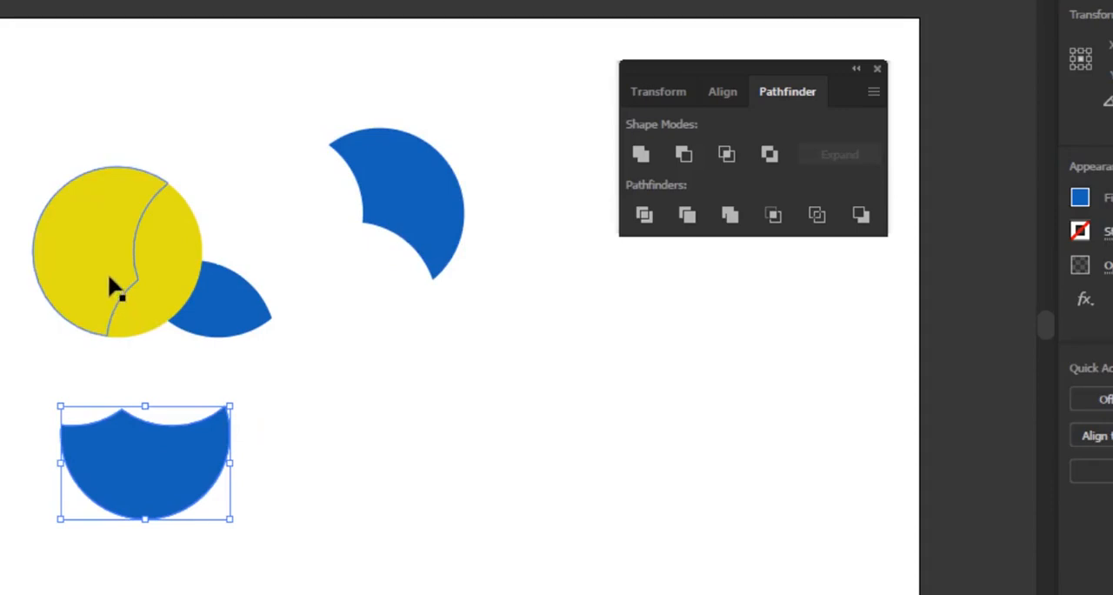
pyautogui.moveTo(112, 287); pyautogui.dragTo(7, 253)
pyautogui.moveTo(159, 241); pyautogui.dragTo(193, 160)
pyautogui.moveTo(155, 312); pyautogui.dragTo(83, 364)
pyautogui.moveTo(228, 308); pyautogui.dragTo(278, 347)
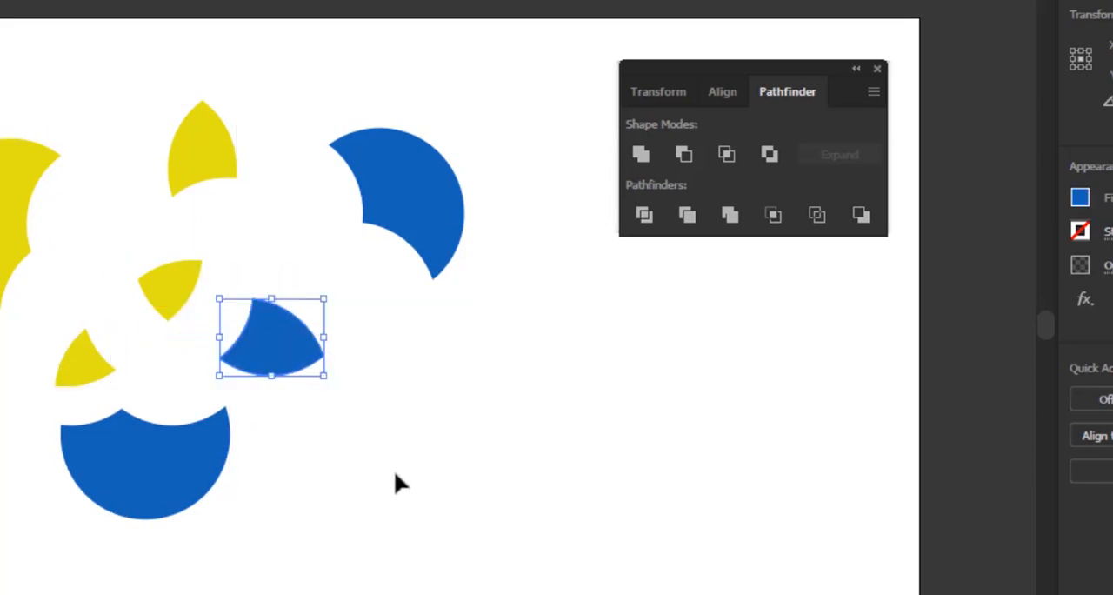
pyautogui.moveTo(159, 290); pyautogui.dragTo(151, 268)
pyautogui.click(454, 417)
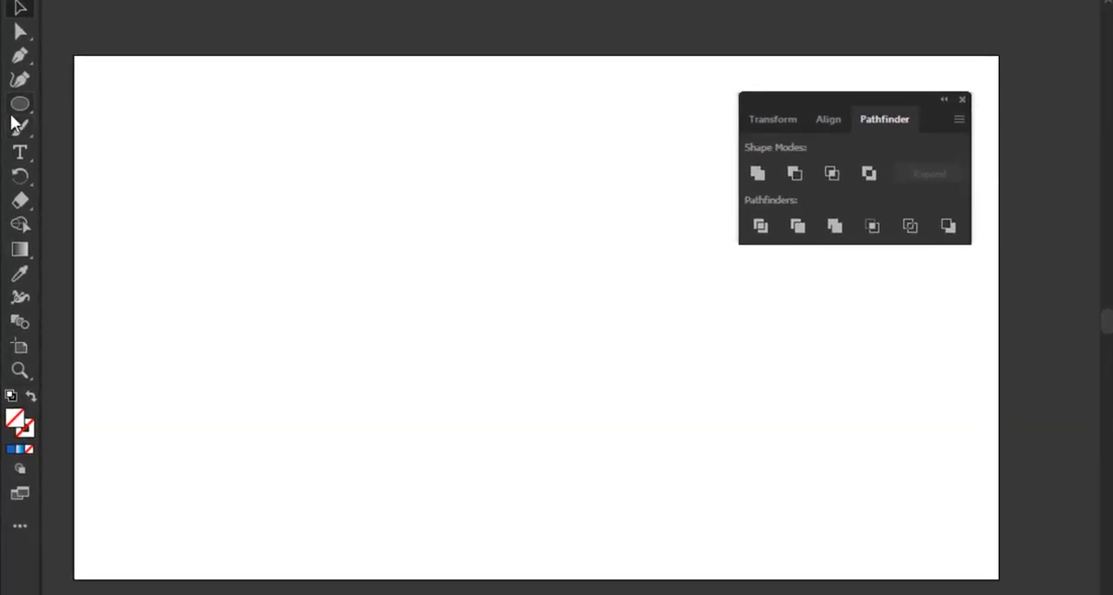
# Draw a circle about 304 px in diameter with the Ellipse tool on the empty artboard, and reselect it
pyautogui.click(19, 105)
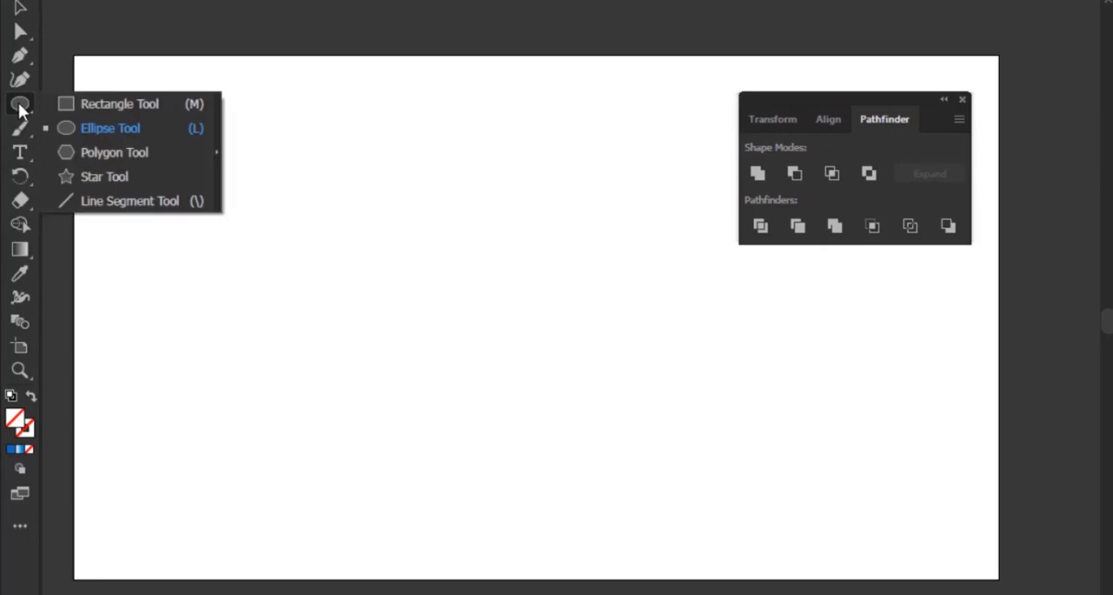
pyautogui.click(89, 129)
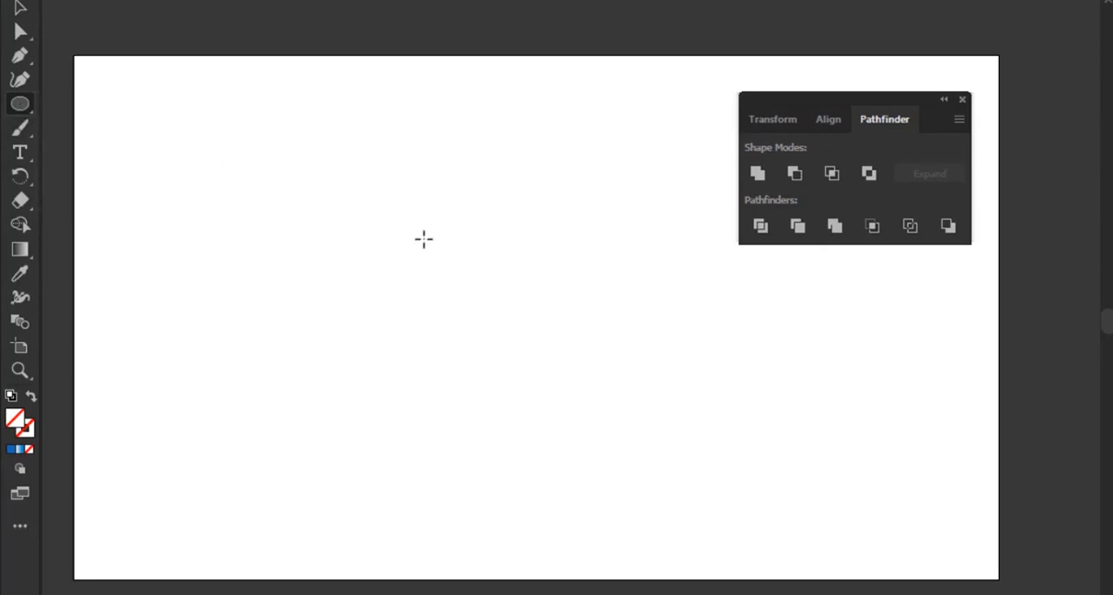
pyautogui.moveTo(423, 242); pyautogui.dragTo(437, 312)
pyautogui.click(21, 5)
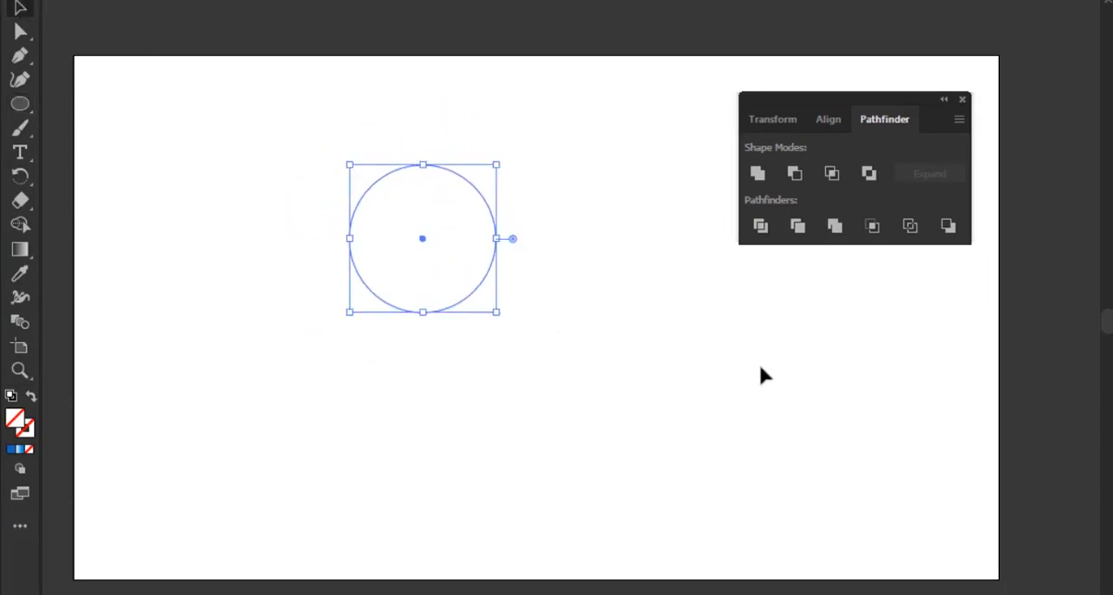
pyautogui.click(677, 354)
pyautogui.moveTo(547, 93); pyautogui.dragTo(354, 351)
# Fill the new circle with the blue colour 007BEA and deselect it
pyautogui.doubleClick(14, 421)
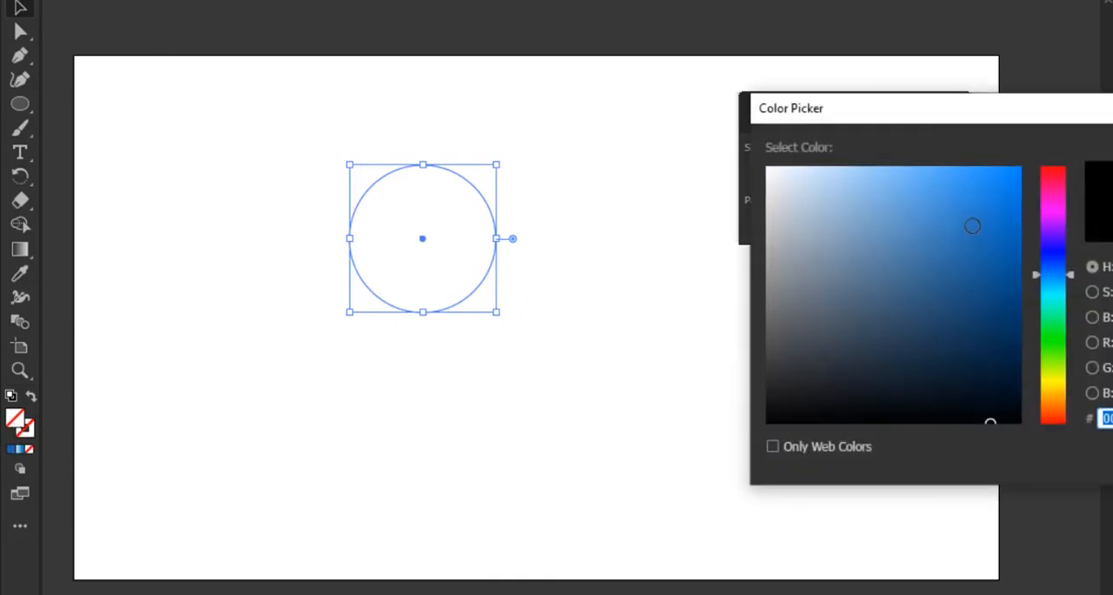
pyautogui.click(1016, 190)
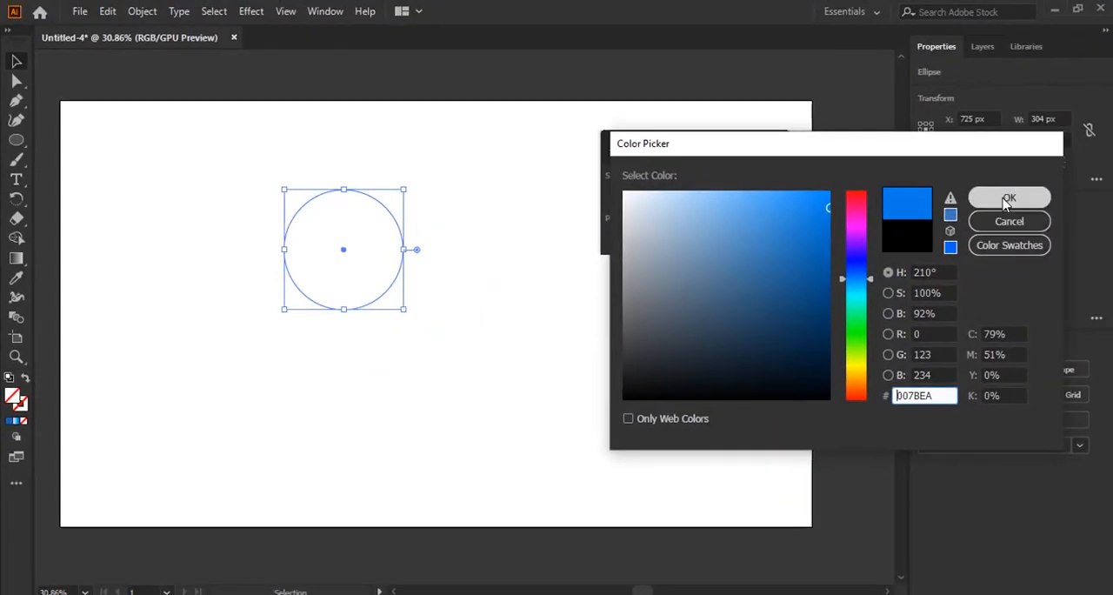
pyautogui.click(1007, 201)
pyautogui.click(581, 357)
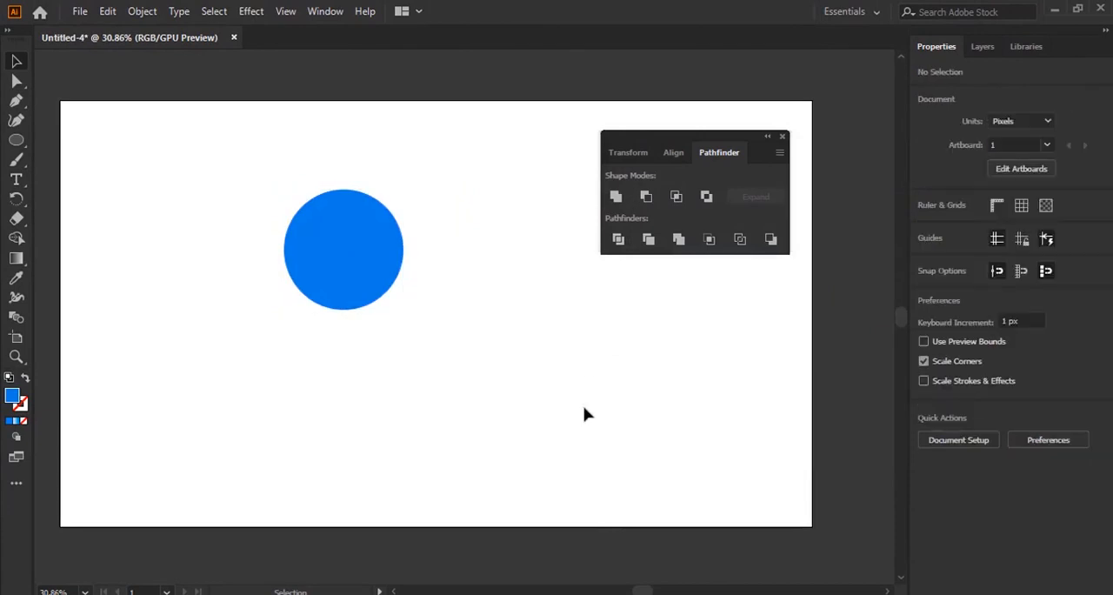
# Paste a copy of the blue circle on the artboard, and undo the paste
pyautogui.click(327, 278)
pyautogui.click(422, 387)
pyautogui.click(373, 283)
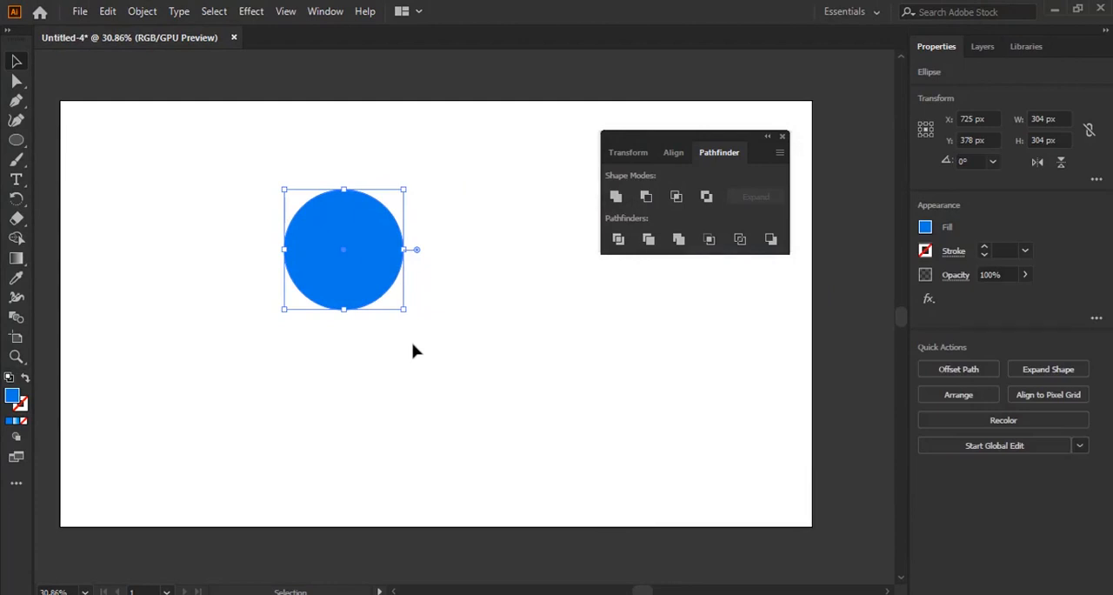
pyautogui.press('a')
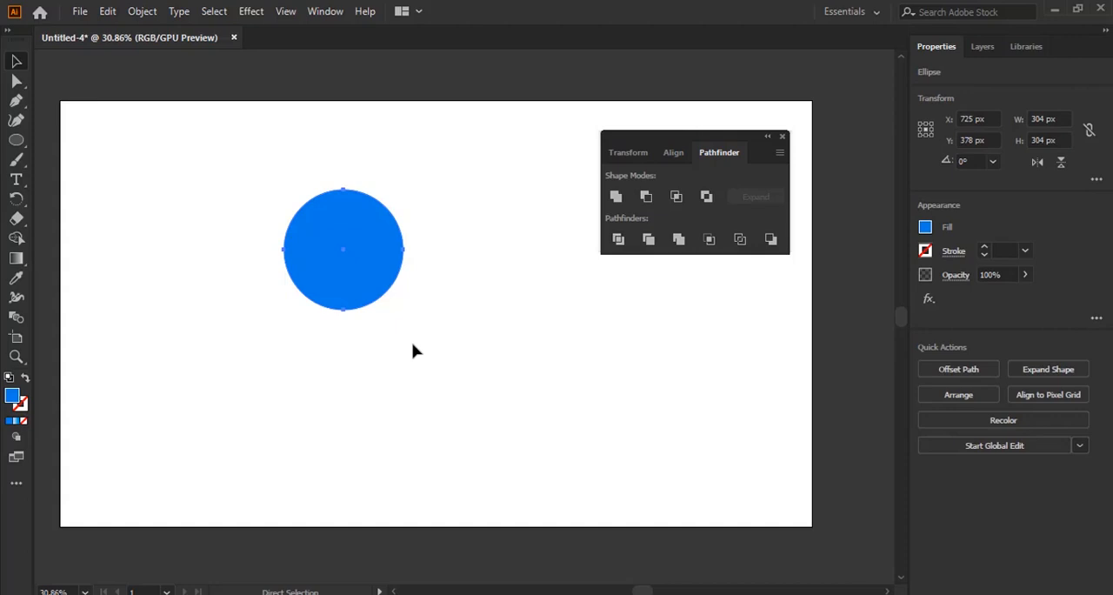
pyautogui.press('v')
pyautogui.press('a')
pyautogui.hotkey('ctrl', 'v')
pyautogui.click(554, 391)
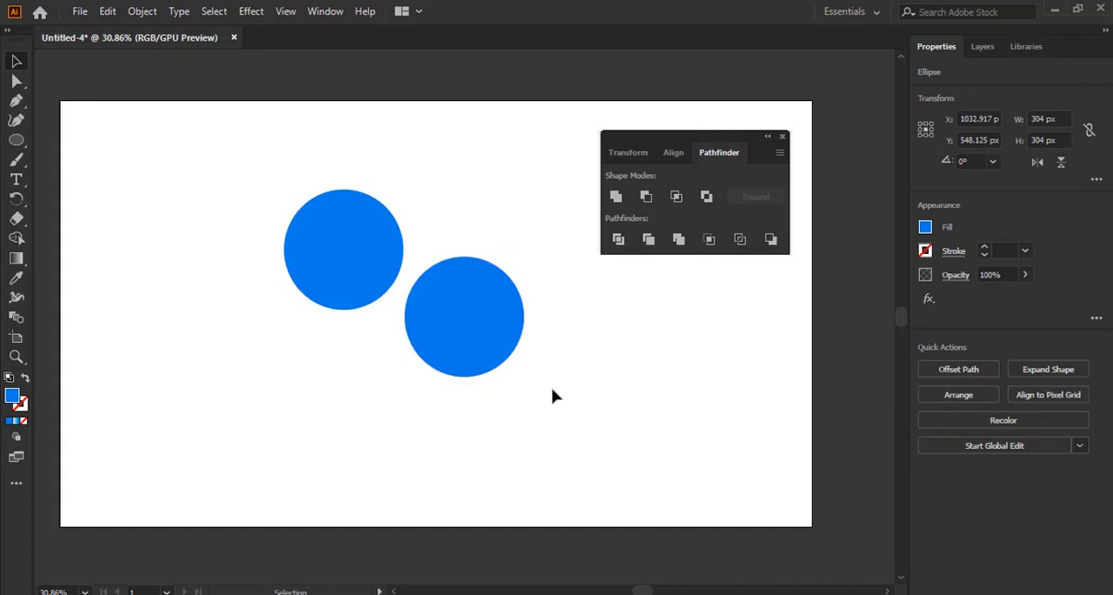
pyautogui.click(491, 346)
pyautogui.hotkey('ctrl', 'z')
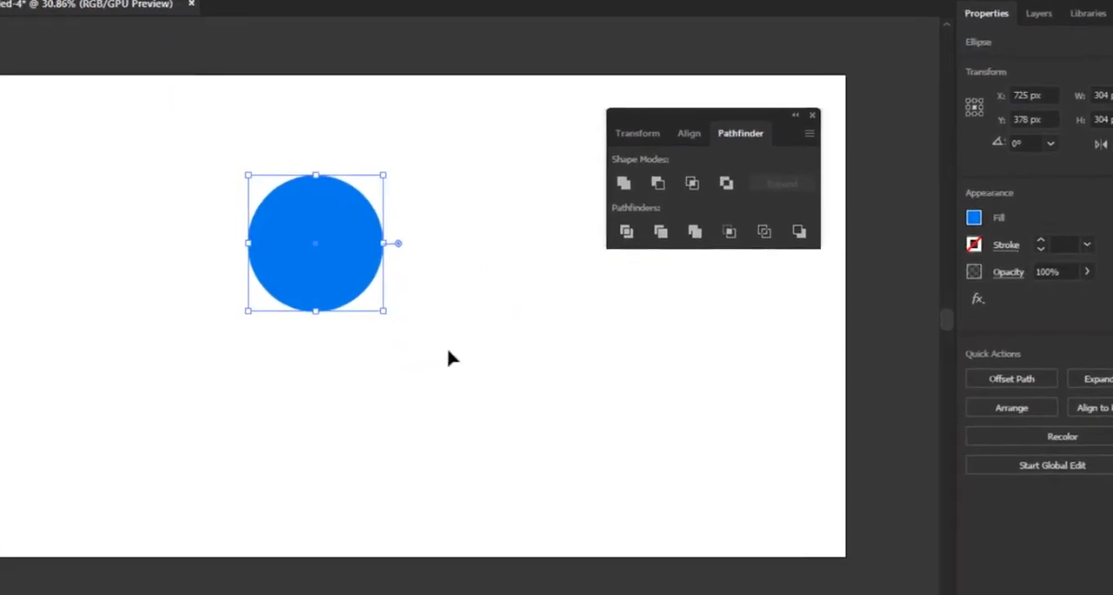
# Reposition the blue circle slightly lower and further left, at about X 694 px, Y 399 px
pyautogui.click(448, 350)
pyautogui.moveTo(219, 157); pyautogui.dragTo(414, 361)
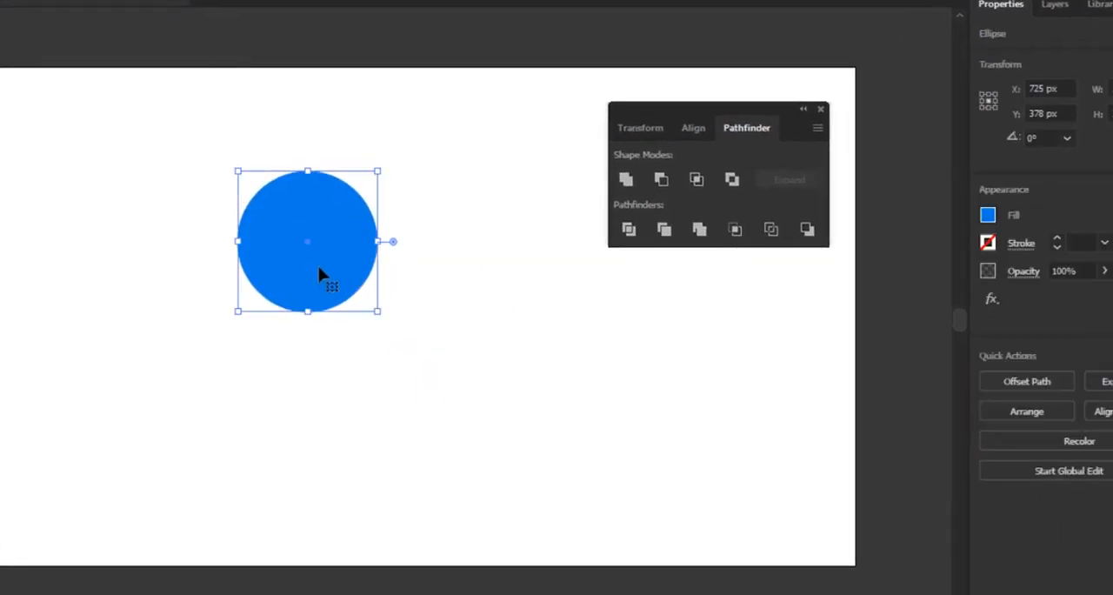
pyautogui.moveTo(319, 270); pyautogui.dragTo(467, 263)
pyautogui.click(398, 276)
pyautogui.moveTo(323, 244); pyautogui.dragTo(295, 252)
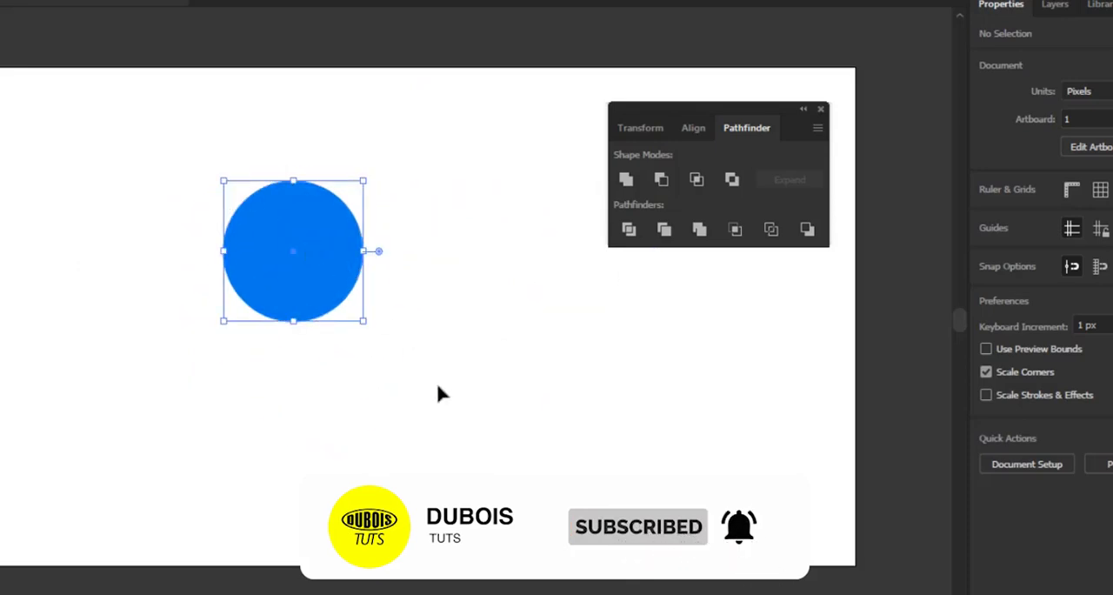
# Duplicate the blue circle horizontally to its right, at about X 1038 px, Y 399 px, and deselect it
pyautogui.click(323, 263)
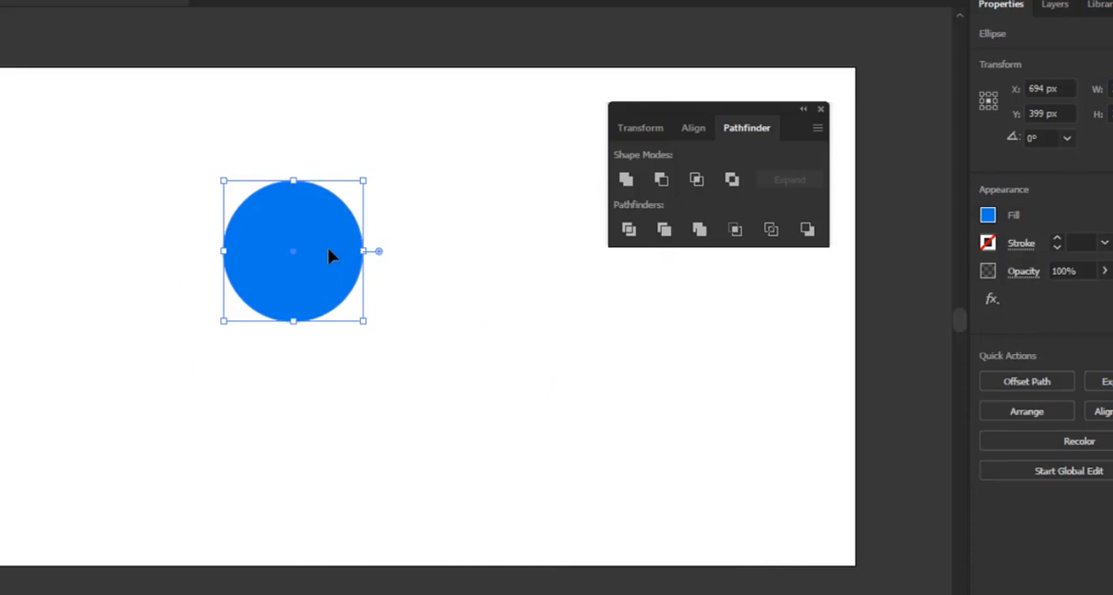
pyautogui.moveTo(329, 252); pyautogui.dragTo(488, 269)
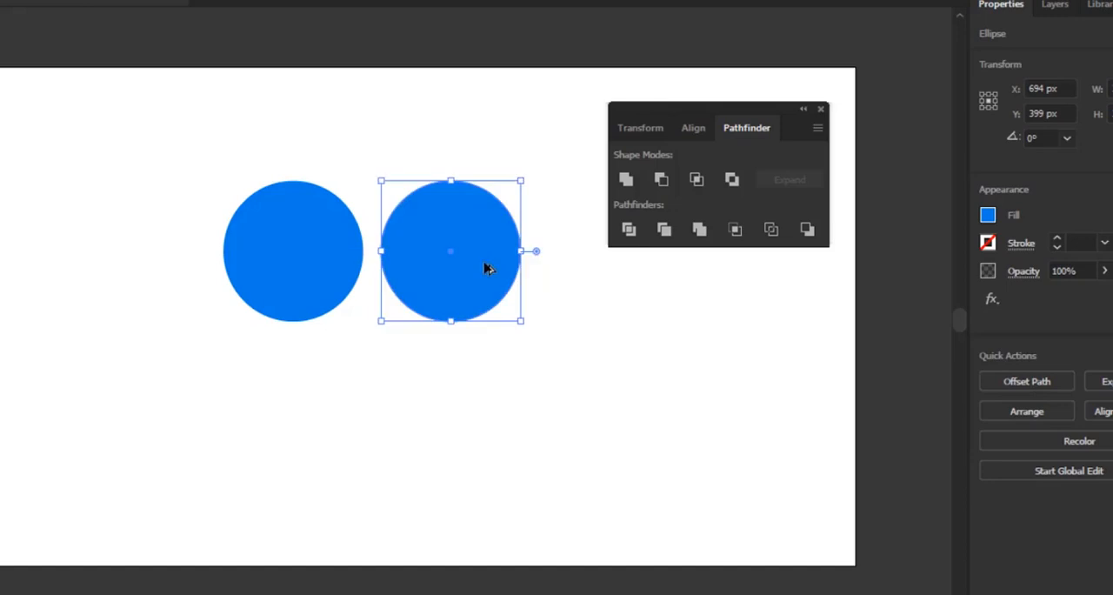
pyautogui.click(443, 416)
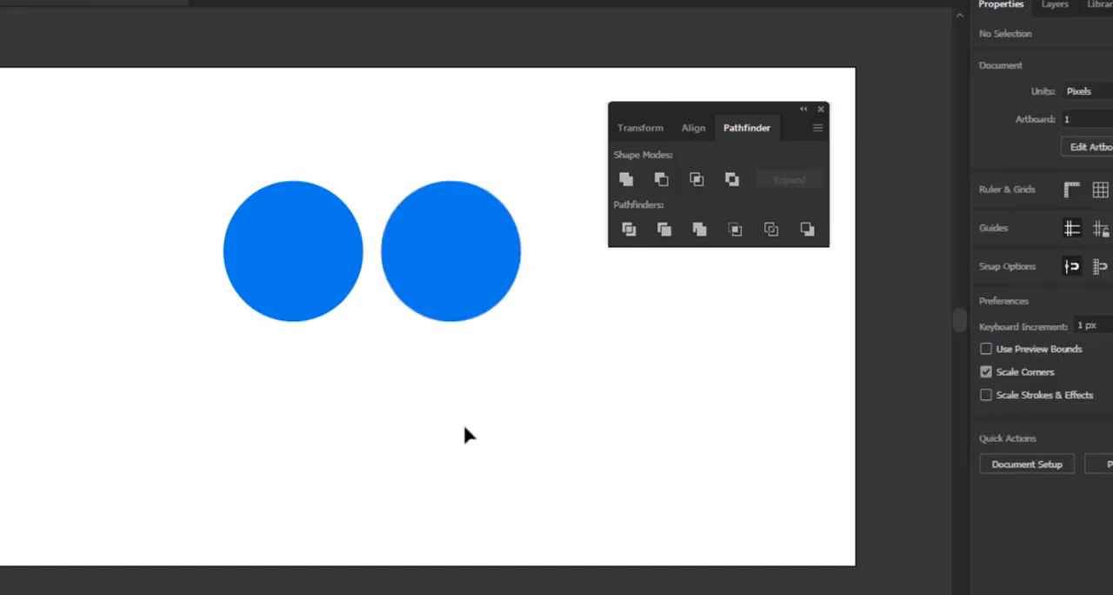
# Recolour the right circle's fill to dark blue 0B0BAA and deselect it
pyautogui.click(470, 246)
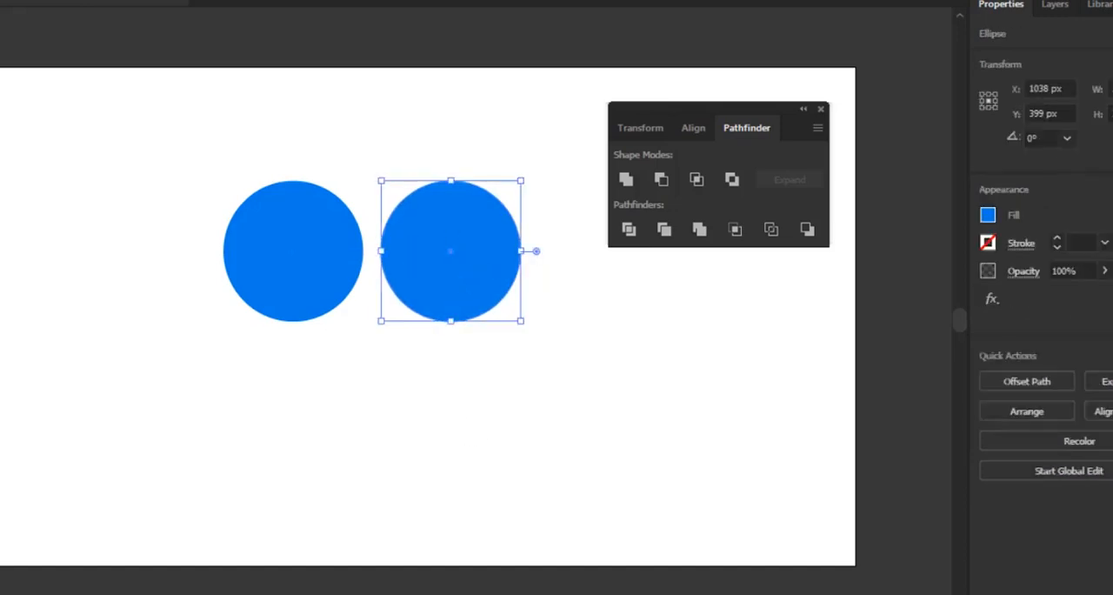
pyautogui.doubleClick(2, 418)
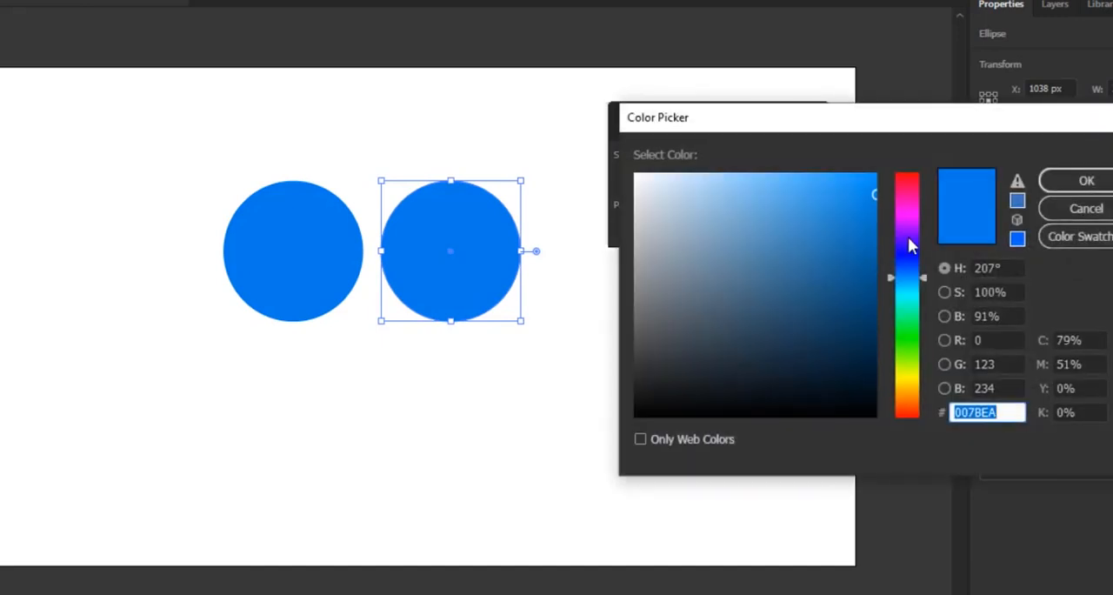
pyautogui.moveTo(909, 246); pyautogui.dragTo(910, 253)
pyautogui.click(861, 253)
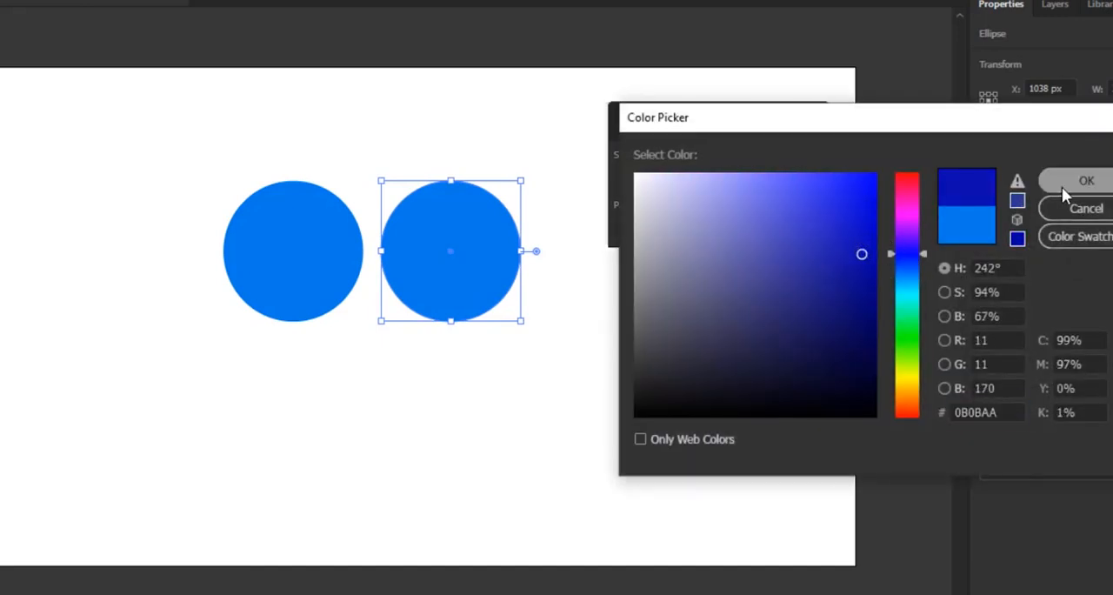
pyautogui.click(1063, 188)
pyautogui.click(674, 393)
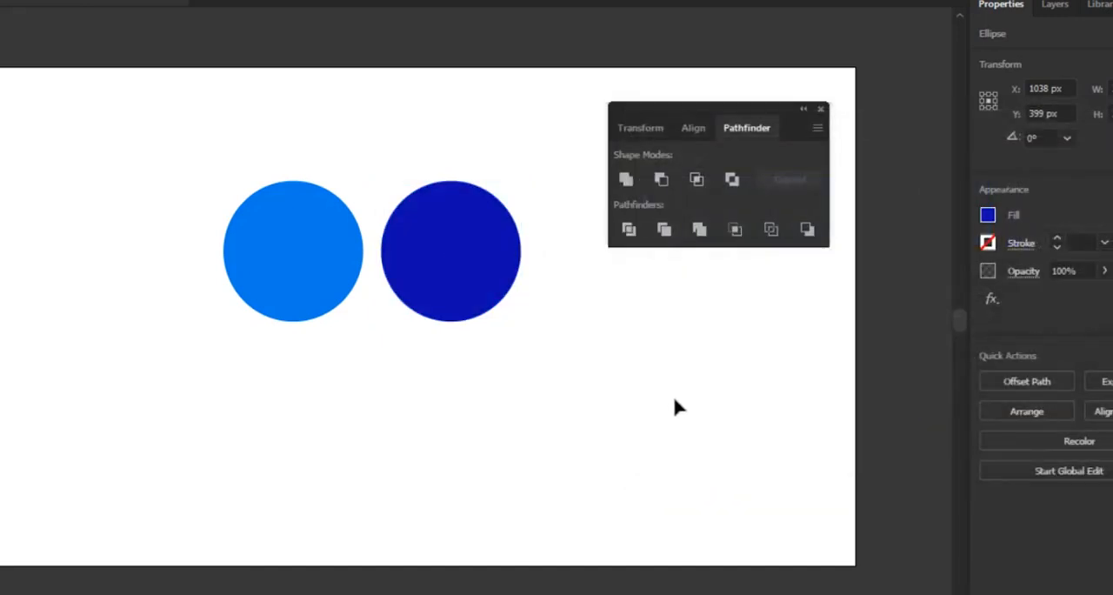
# Move the dark blue circle over the light blue one, at about X 737 px, Y 399 px, leaving a thin crescent uncovered
pyautogui.moveTo(462, 256); pyautogui.dragTo(344, 293)
pyautogui.click(461, 380)
pyautogui.click(432, 329)
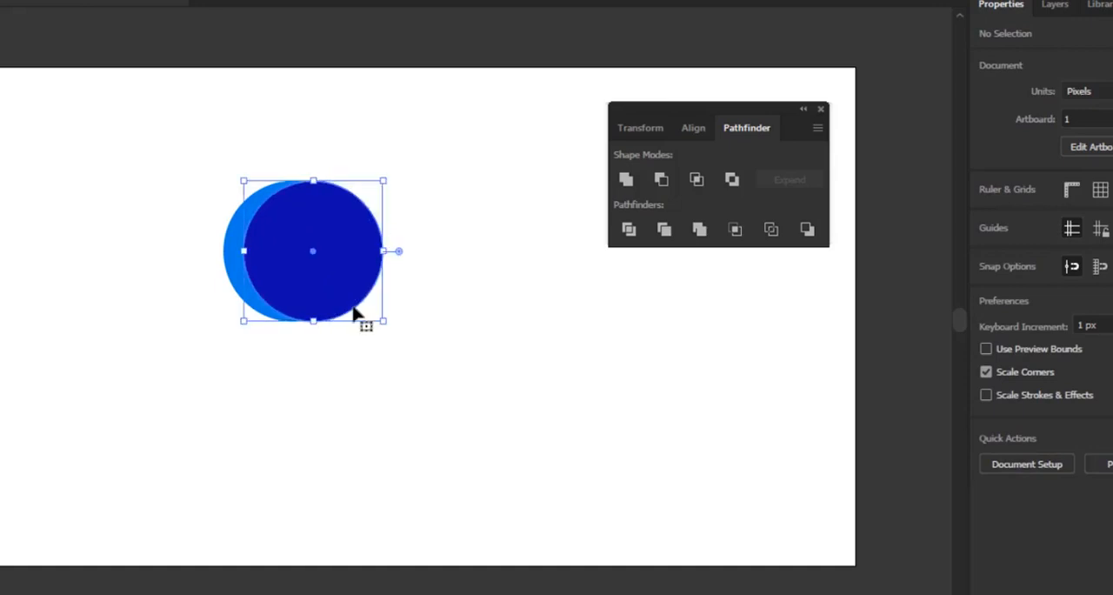
pyautogui.click(450, 405)
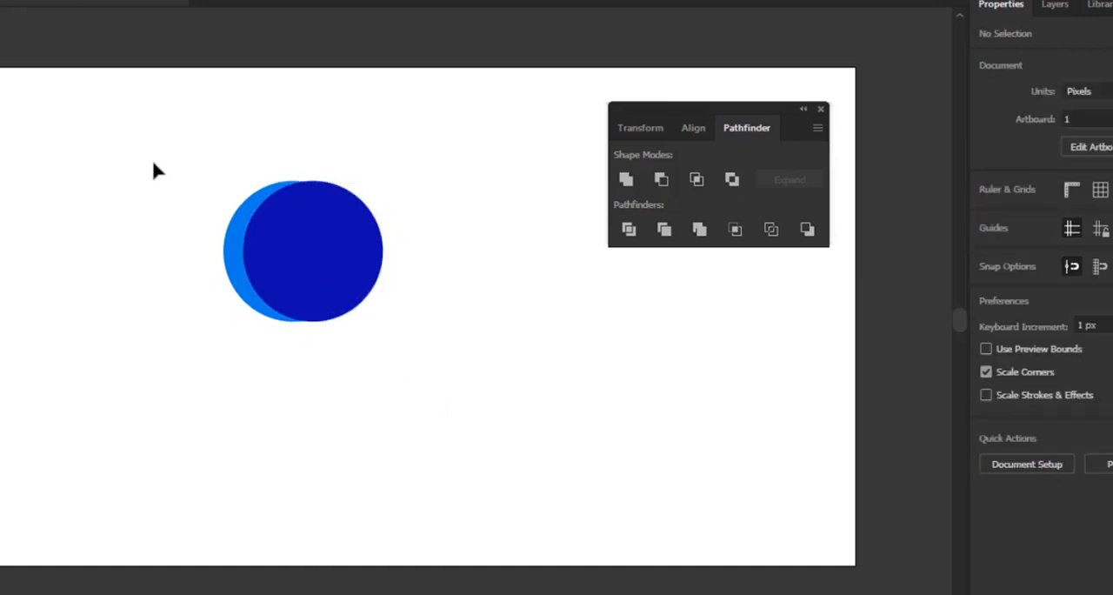
# Exclude the overlap of the light blue and dark blue circles, leaving two crescents, and deselect the result
pyautogui.moveTo(148, 139); pyautogui.dragTo(432, 389)
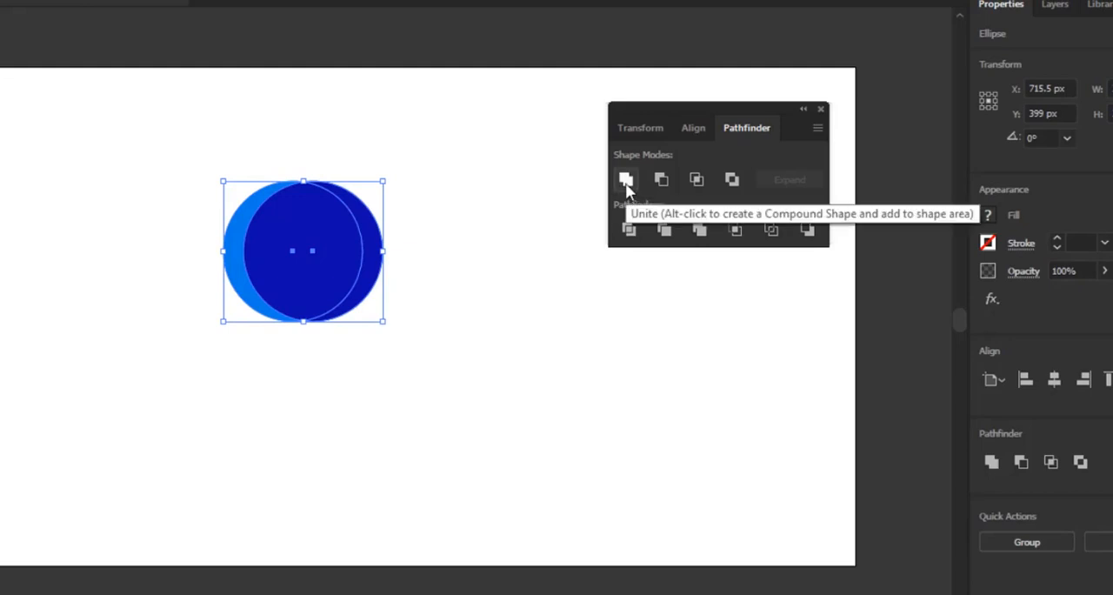
pyautogui.click(732, 180)
pyautogui.click(559, 243)
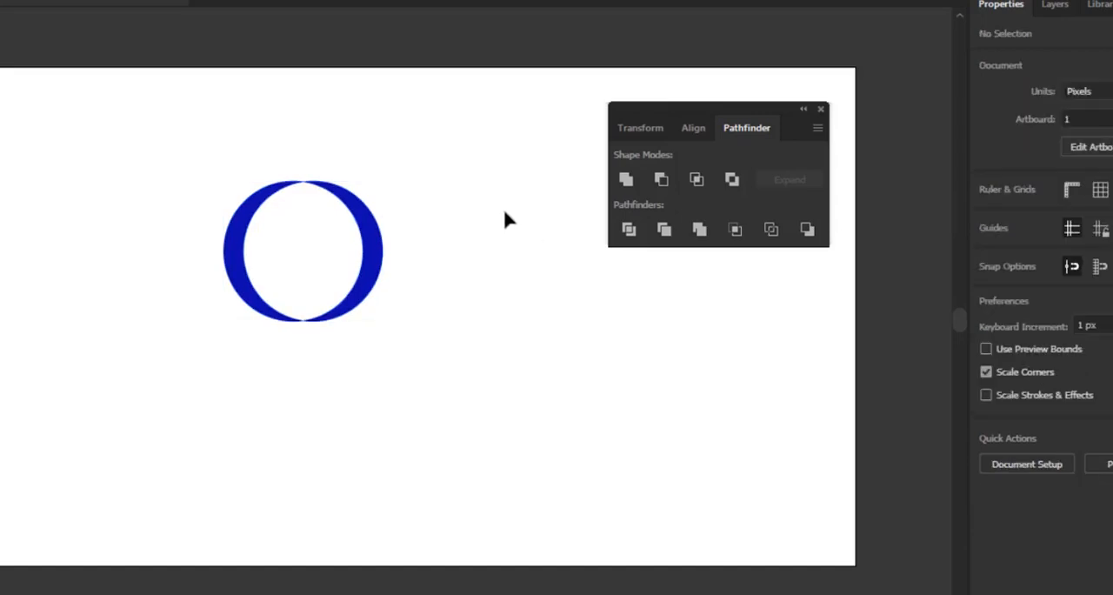
pyautogui.click(367, 231)
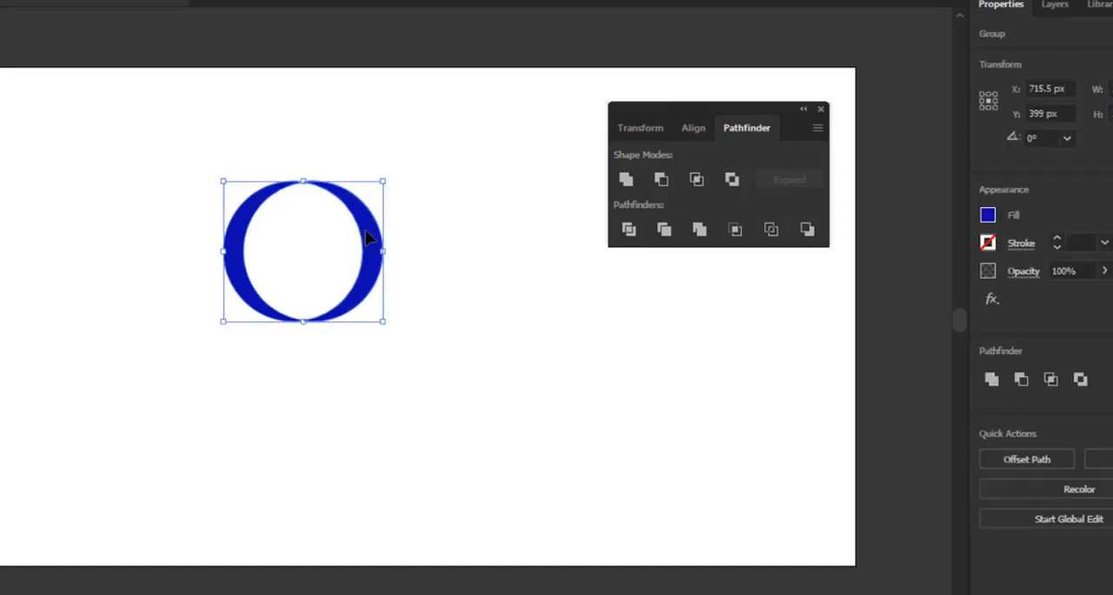
pyautogui.click(412, 317)
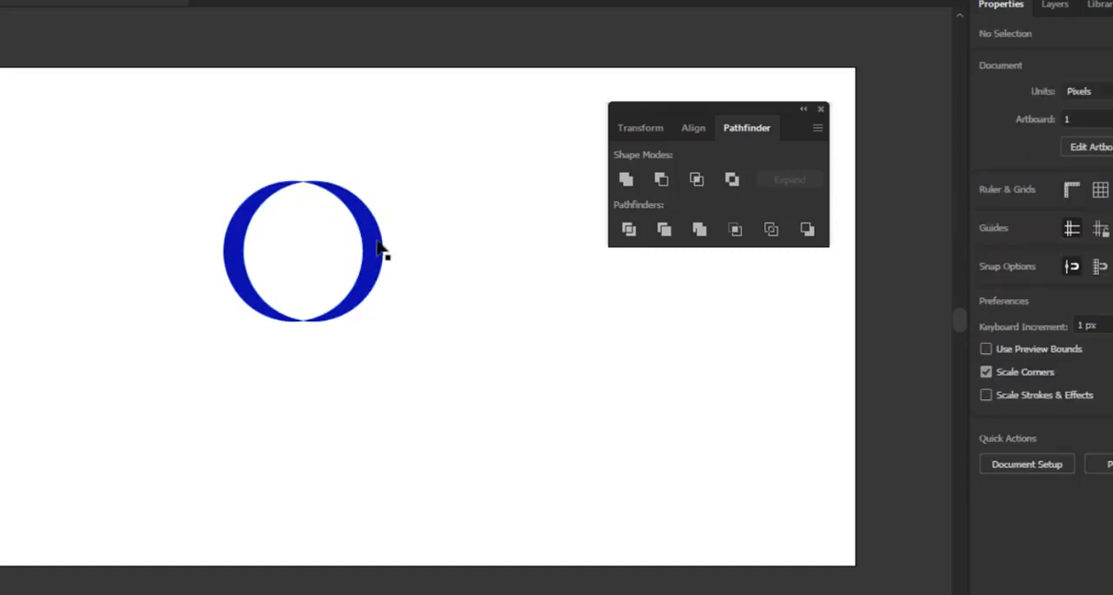
# Ungroup the excluded shape into two separate crescents, select each one to check it, and deselect
pyautogui.click(354, 207)
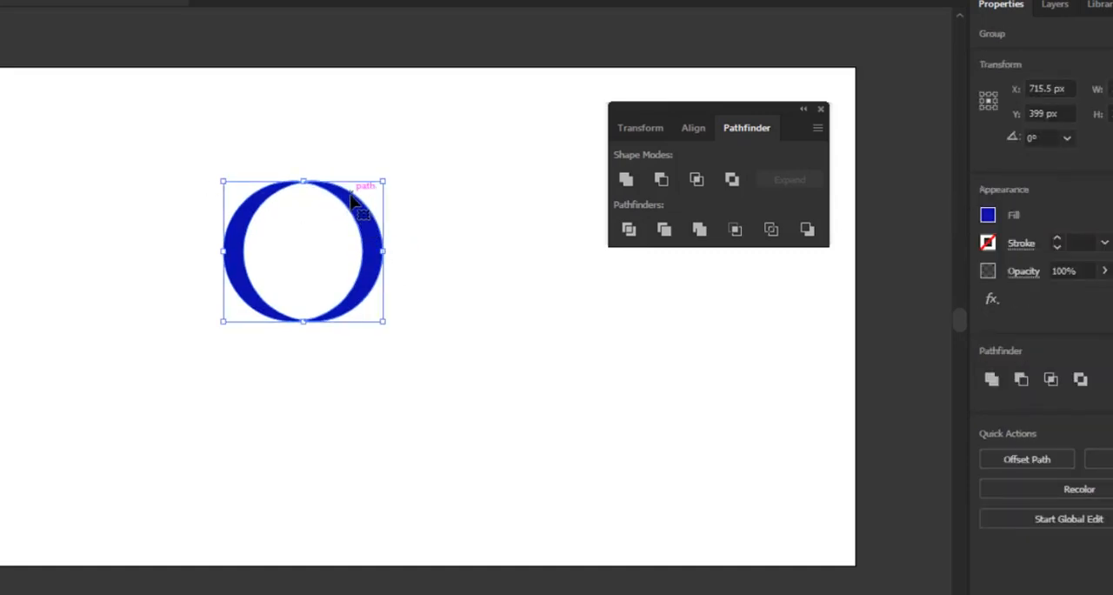
pyautogui.rightClick(354, 204)
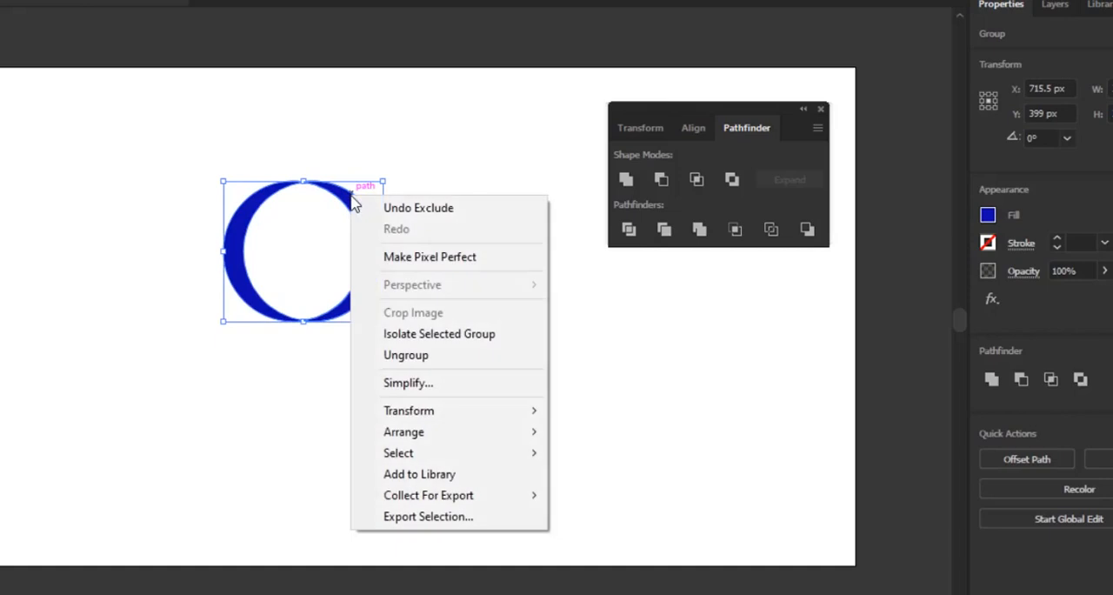
pyautogui.click(407, 356)
pyautogui.click(440, 402)
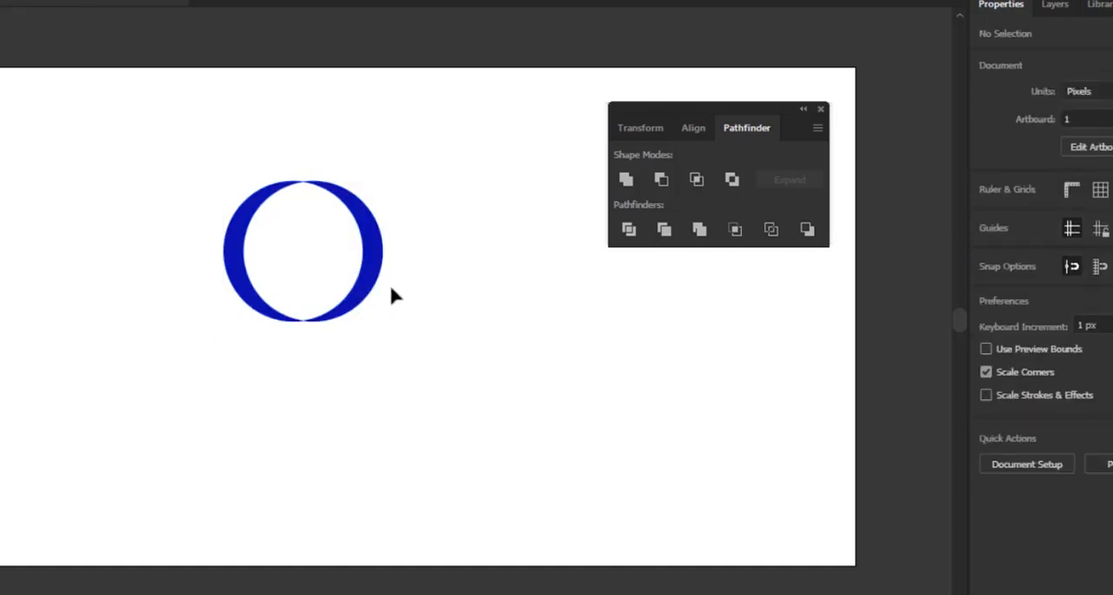
pyautogui.click(373, 246)
pyautogui.click(233, 224)
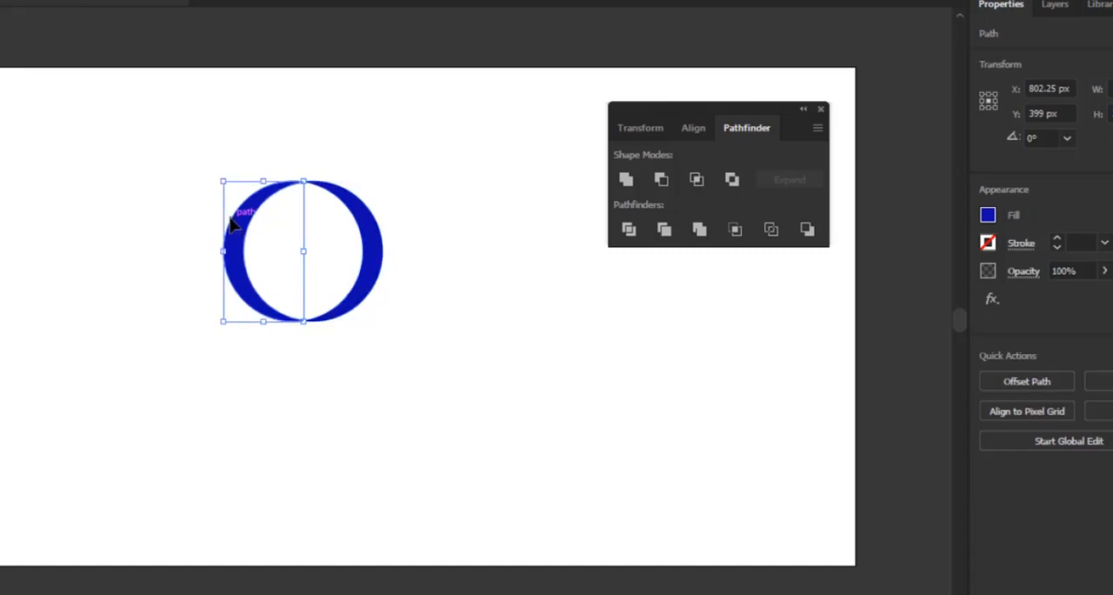
pyautogui.click(385, 208)
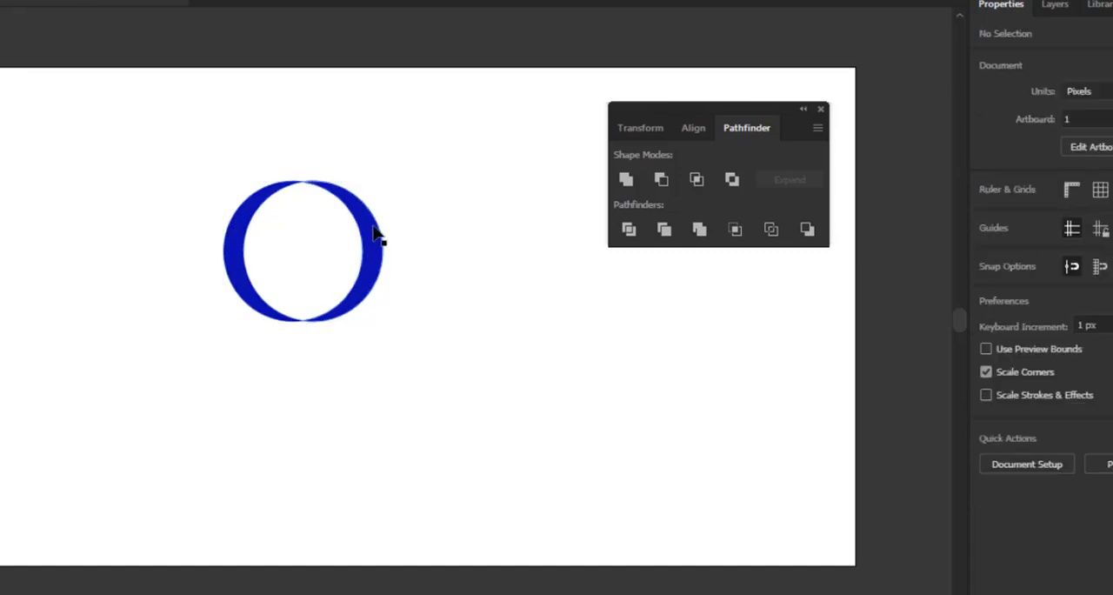
# Offset the two crescents, moving the right one down and slightly left and the left one slightly right
pyautogui.moveTo(375, 233); pyautogui.dragTo(360, 303)
pyautogui.click(445, 330)
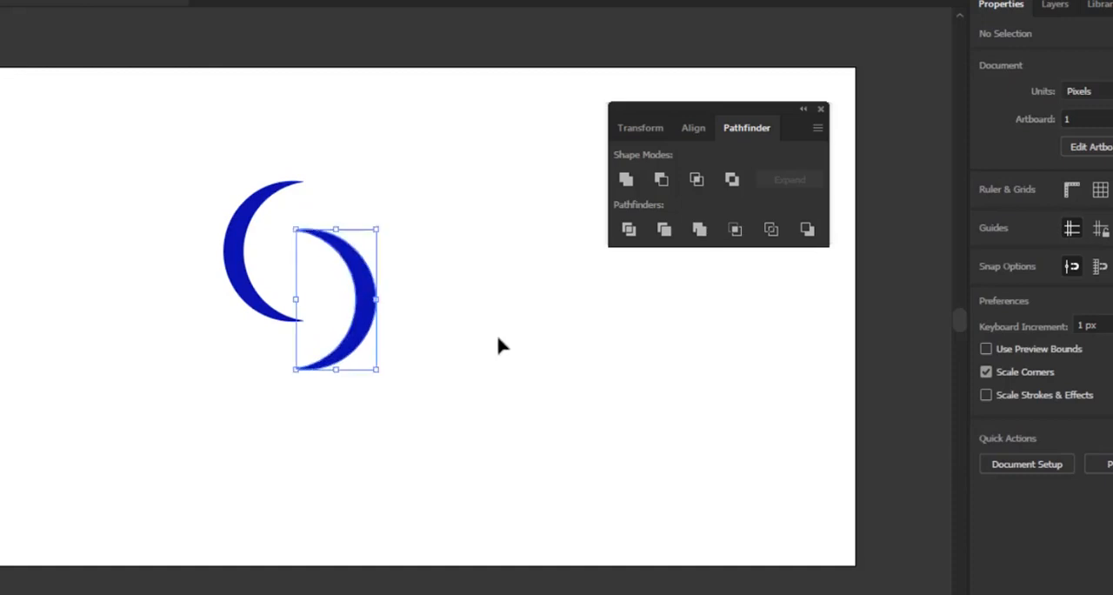
pyautogui.click(498, 339)
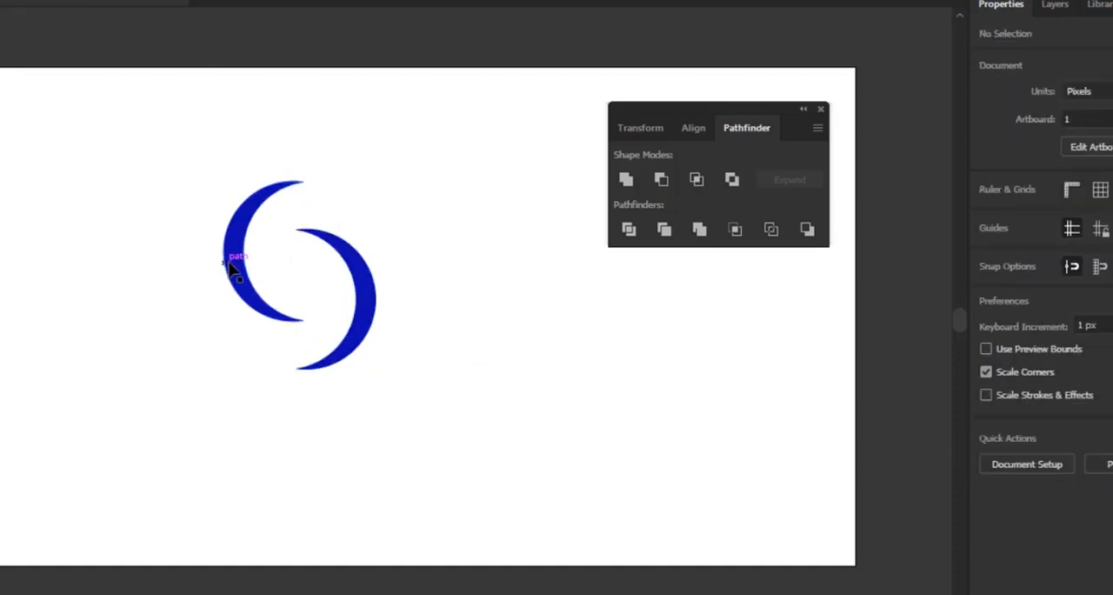
pyautogui.moveTo(227, 261); pyautogui.dragTo(244, 270)
pyautogui.click(423, 242)
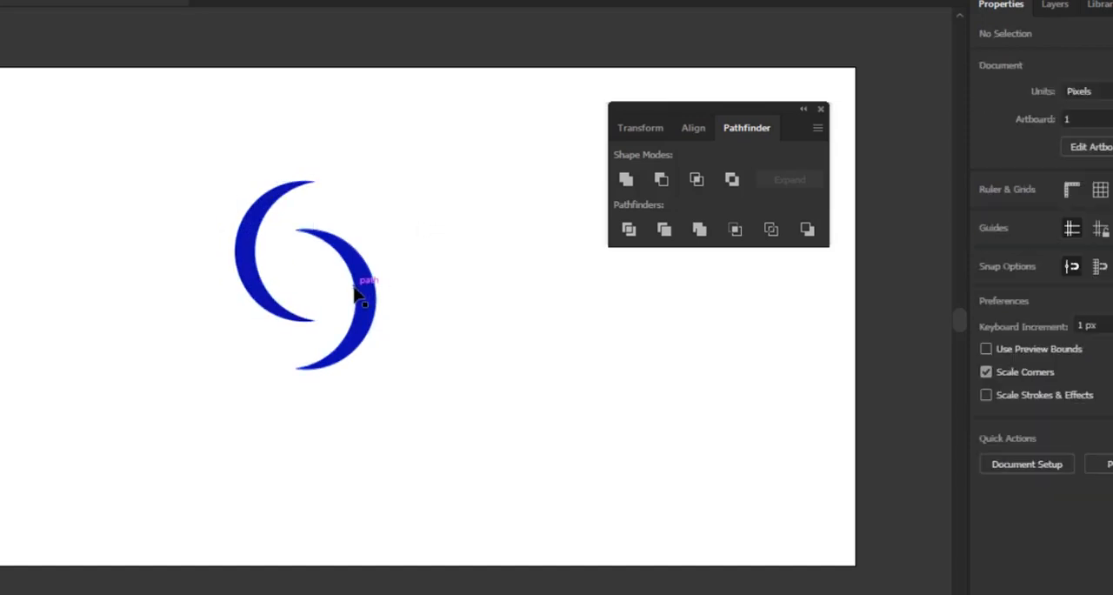
pyautogui.moveTo(352, 294)
pyautogui.mouseDown()
pyautogui.moveTo(340, 291)
pyautogui.moveTo(369, 283)
pyautogui.moveTo(356, 296)
pyautogui.moveTo(355, 278)
pyautogui.mouseUp()
pyautogui.click(445, 275)
pyautogui.click(399, 303)
pyautogui.click(398, 249)
pyautogui.click(444, 254)
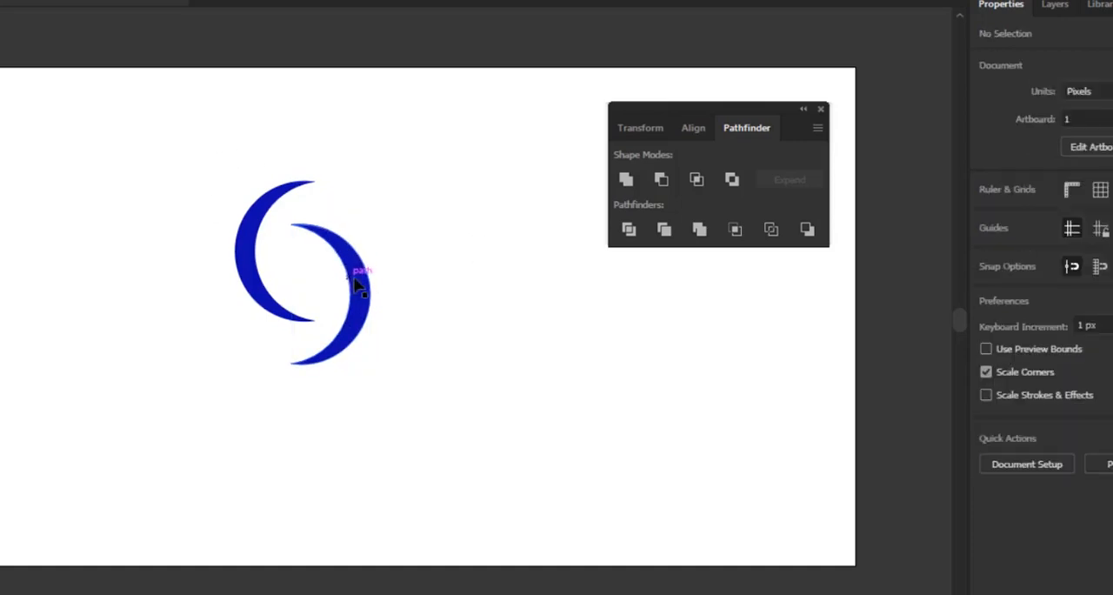
# Move the right crescent to the other side of the left one, level with it and overlapping back to back in an X shape
pyautogui.moveTo(357, 278); pyautogui.dragTo(240, 244)
pyautogui.click(293, 303)
pyautogui.click(372, 244)
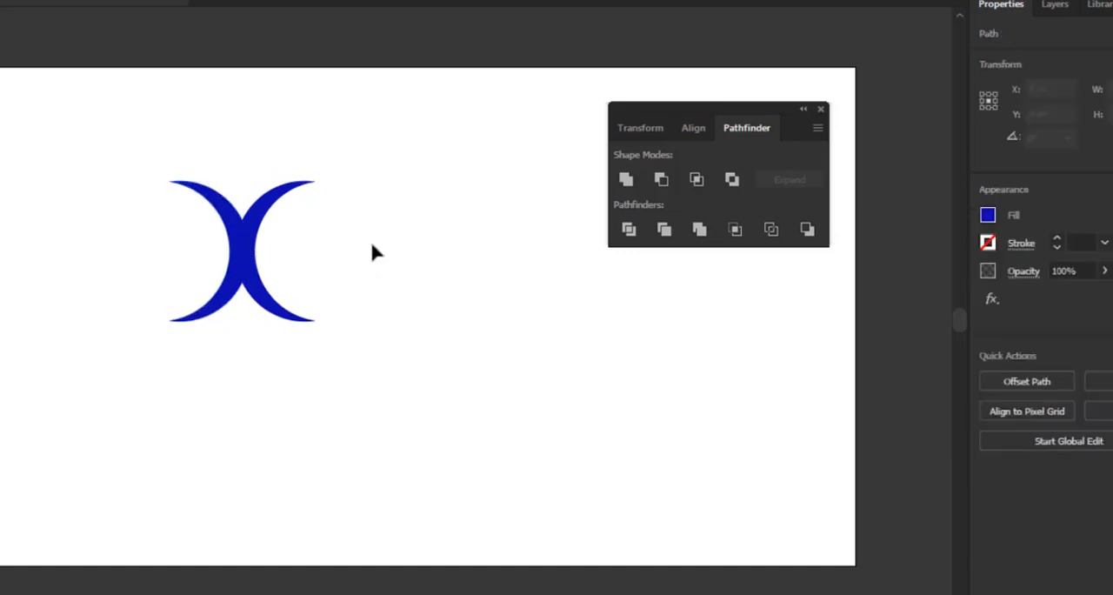
# Unite the two overlapping crescents into one shape, move it slightly down and right, and deselect it
pyautogui.moveTo(126, 153); pyautogui.dragTo(461, 420)
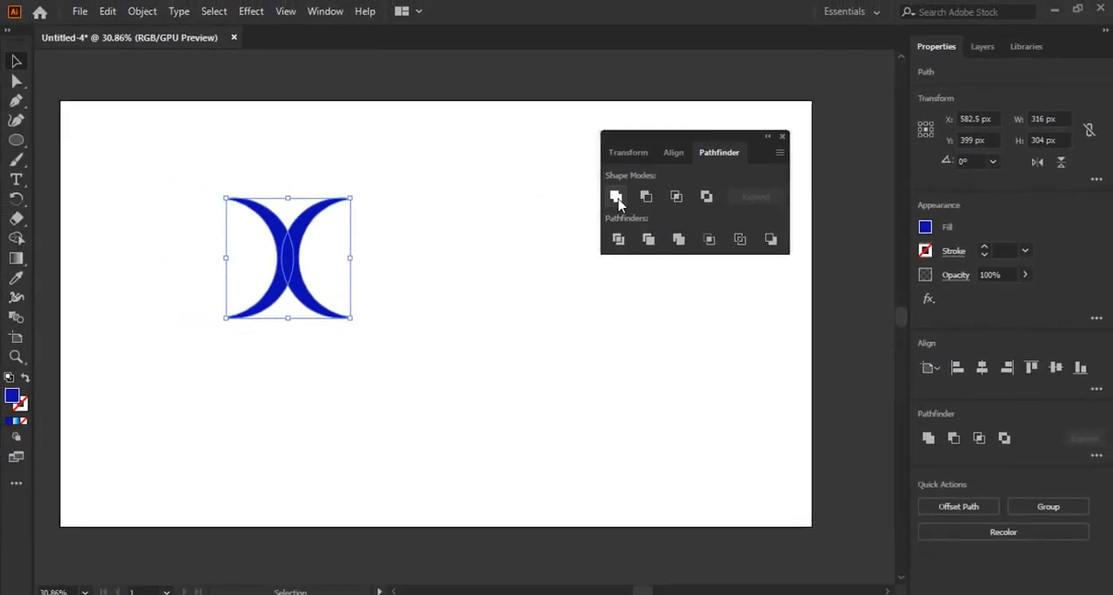
pyautogui.click(617, 200)
pyautogui.click(477, 221)
pyautogui.moveTo(322, 281); pyautogui.dragTo(355, 336)
pyautogui.click(461, 241)
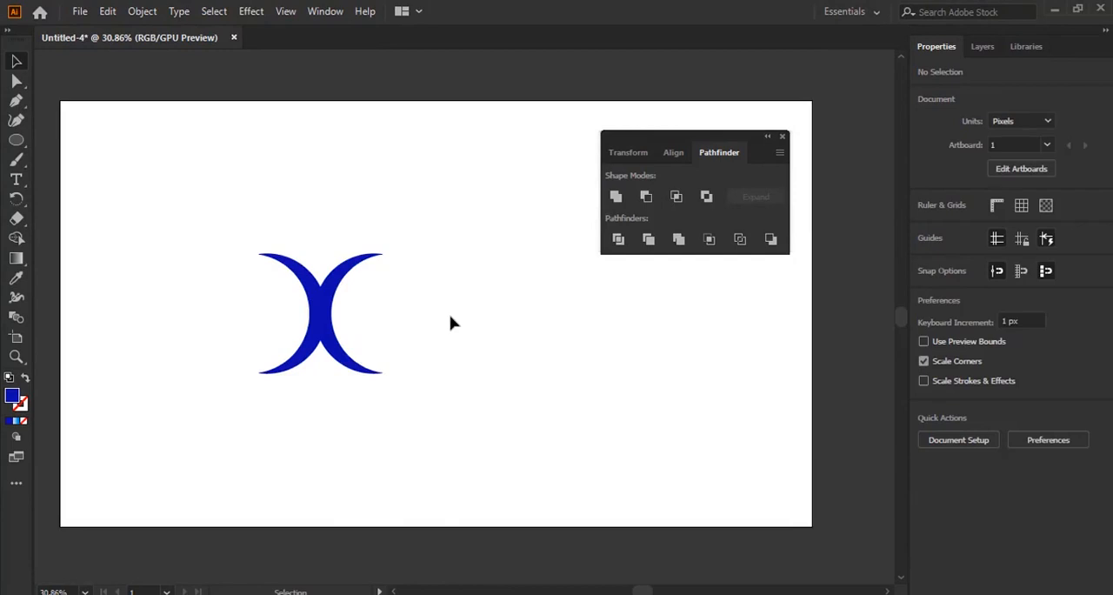
# Draw a small dark blue circle from its centre above the X shape as the figure's head, and deselect it
pyautogui.click(16, 139)
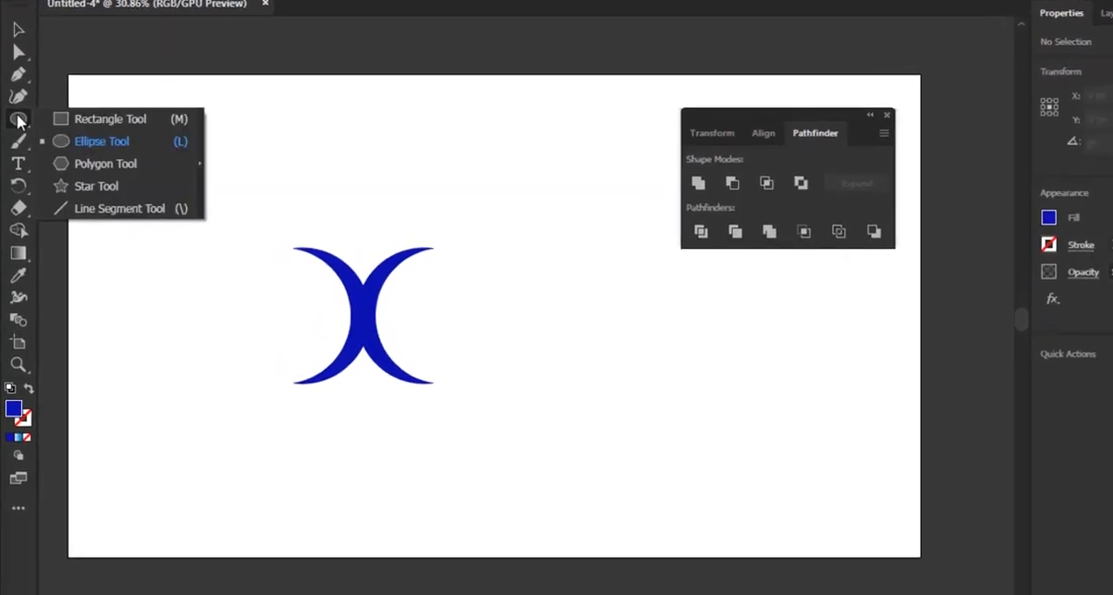
pyautogui.click(84, 139)
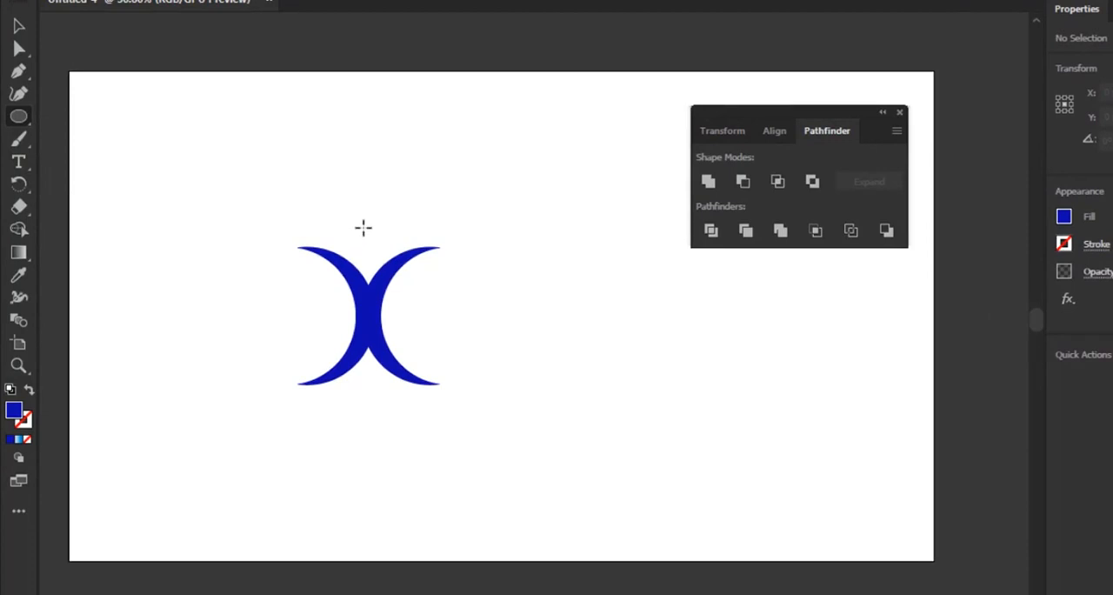
pyautogui.moveTo(364, 228); pyautogui.dragTo(379, 254)
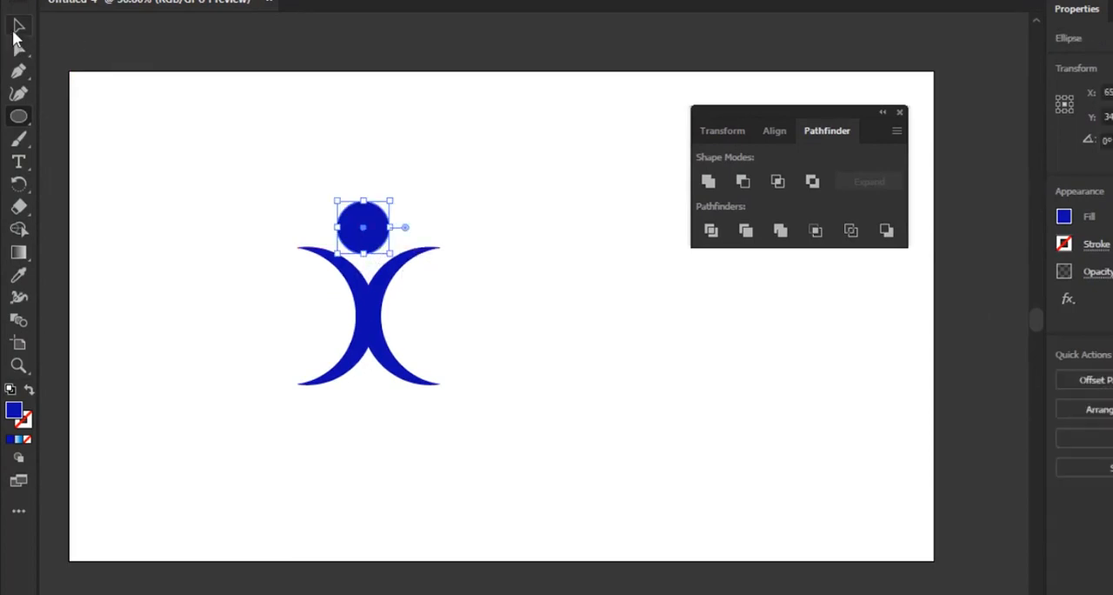
pyautogui.click(19, 26)
pyautogui.click(587, 329)
# Centre the X-shaped body just below the head circle, then fine-tune the circle's position at about X 654 px, Y 345 px
pyautogui.moveTo(373, 325); pyautogui.dragTo(368, 332)
pyautogui.click(512, 359)
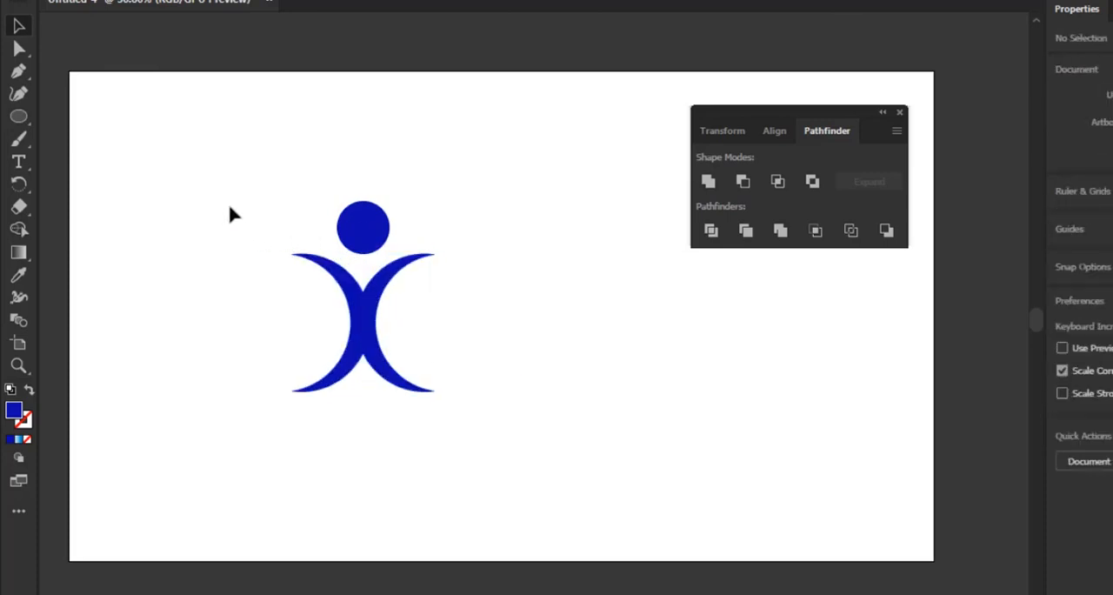
pyautogui.moveTo(224, 182); pyautogui.dragTo(365, 237)
pyautogui.click(371, 232)
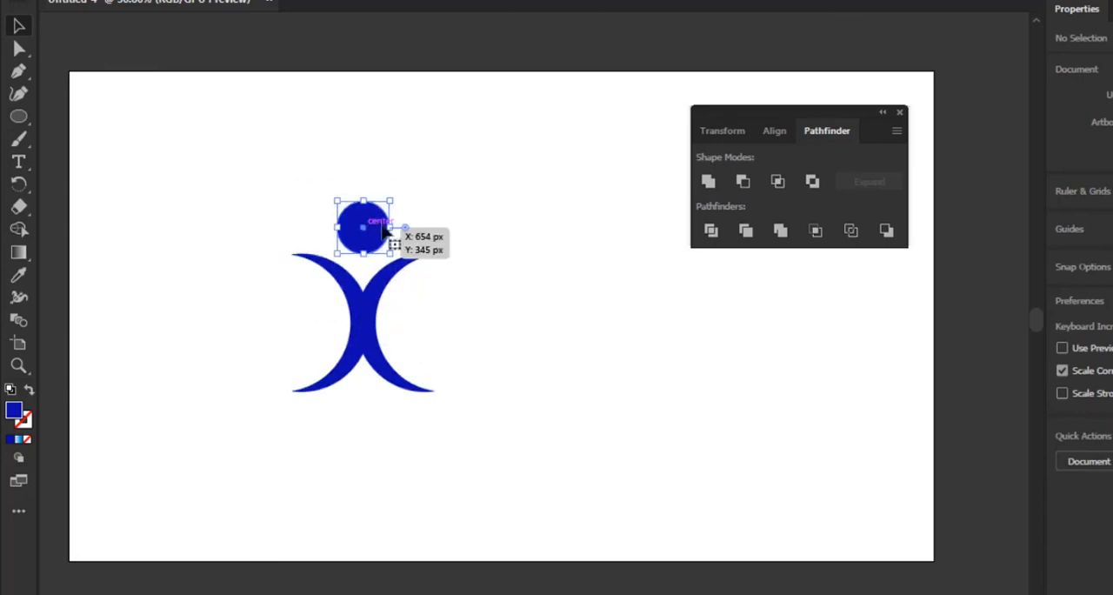
pyautogui.click(512, 344)
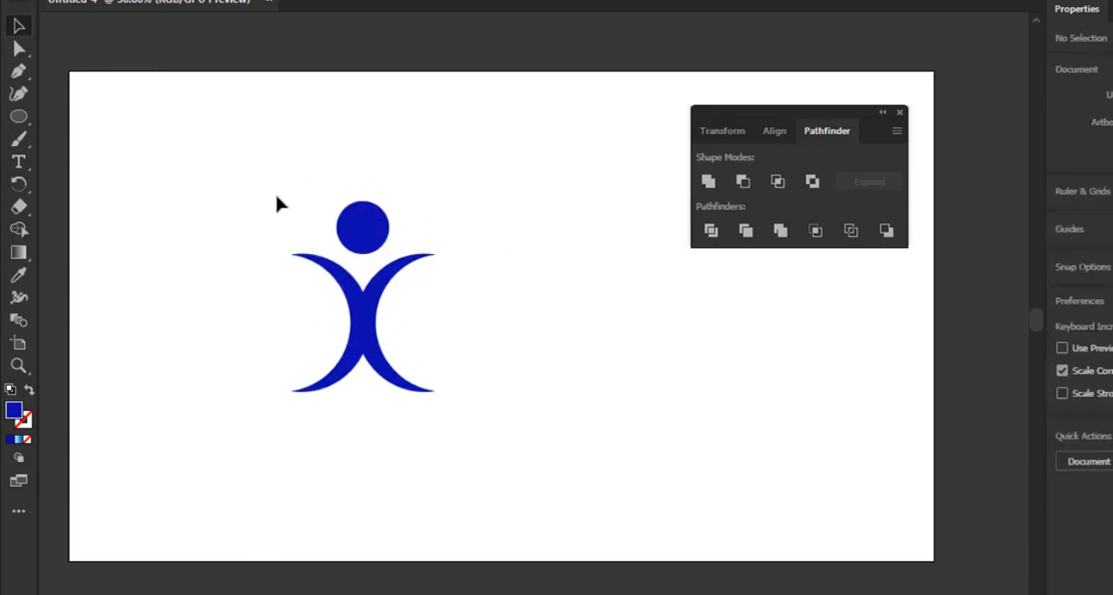
# Scale the head and body down proportionally about their centre and group them into one figure
pyautogui.moveTo(271, 181); pyautogui.dragTo(467, 477)
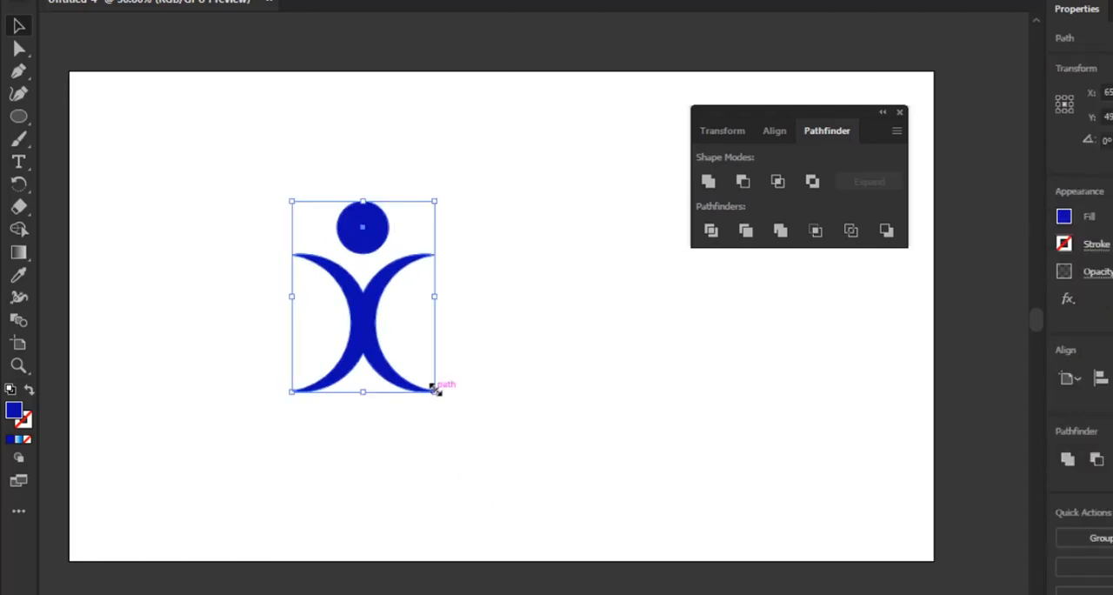
pyautogui.moveTo(435, 390); pyautogui.dragTo(404, 351)
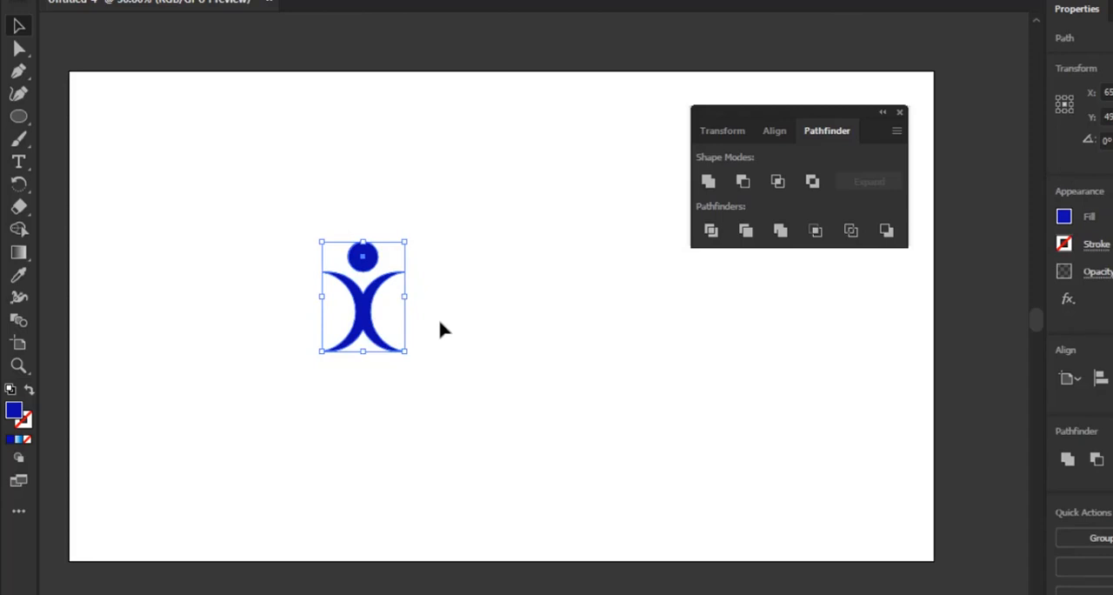
pyautogui.click(440, 322)
pyautogui.moveTo(301, 242); pyautogui.dragTo(436, 392)
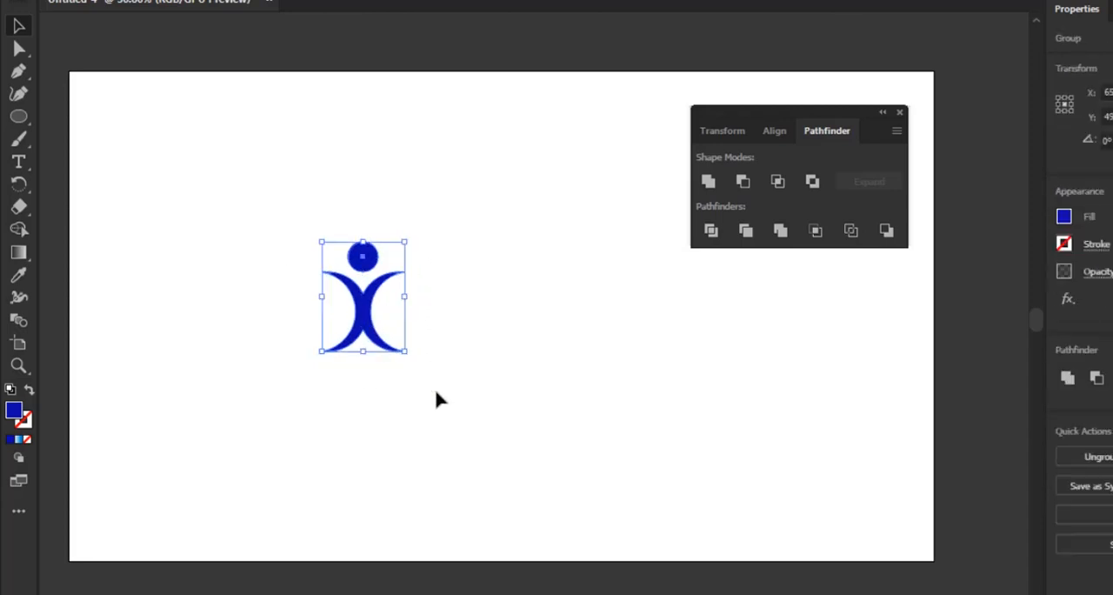
pyautogui.click(439, 398)
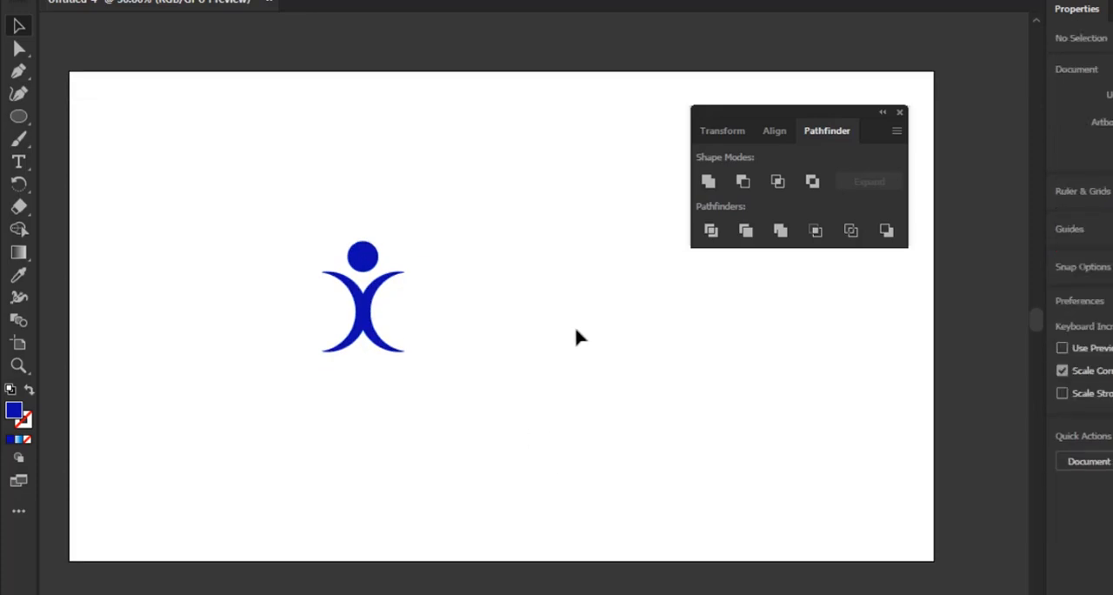
# Move the grouped figure slightly up and left on the artboard and deselect it
pyautogui.scroll(1, 511, 332)
pyautogui.moveTo(372, 347); pyautogui.dragTo(357, 332)
pyautogui.click(444, 323)
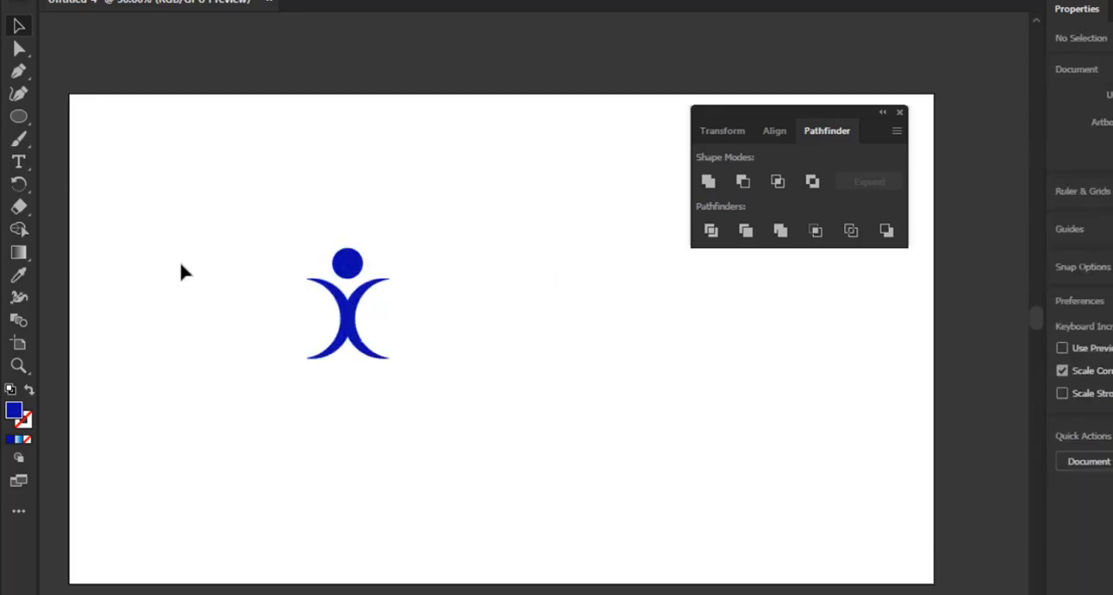
# Add a point text object to the right of the figure and increase its font size to 80
pyautogui.click(18, 164)
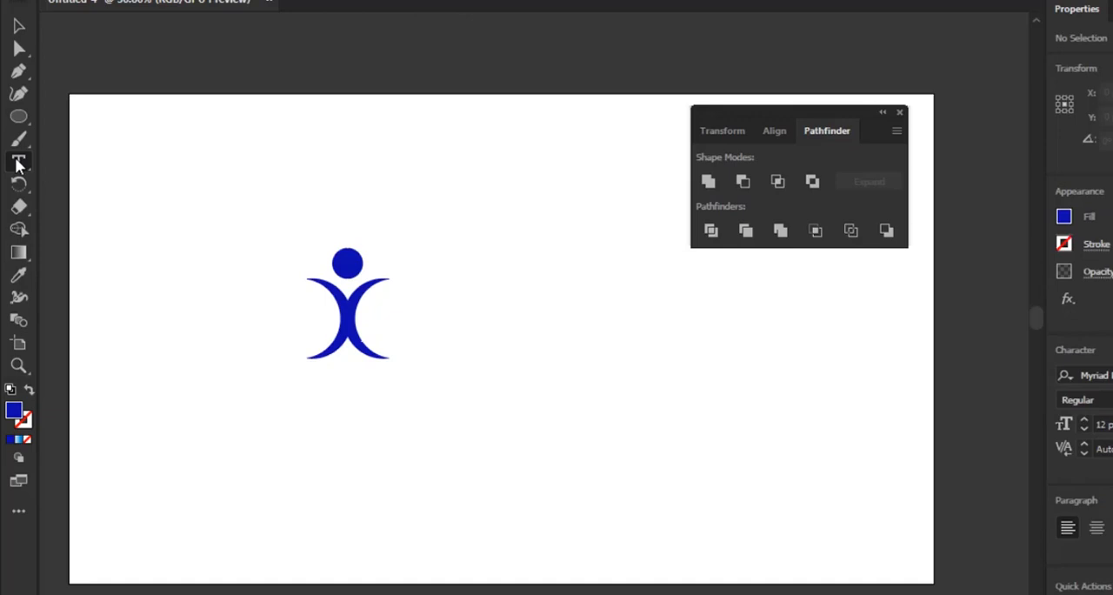
pyautogui.click(432, 291)
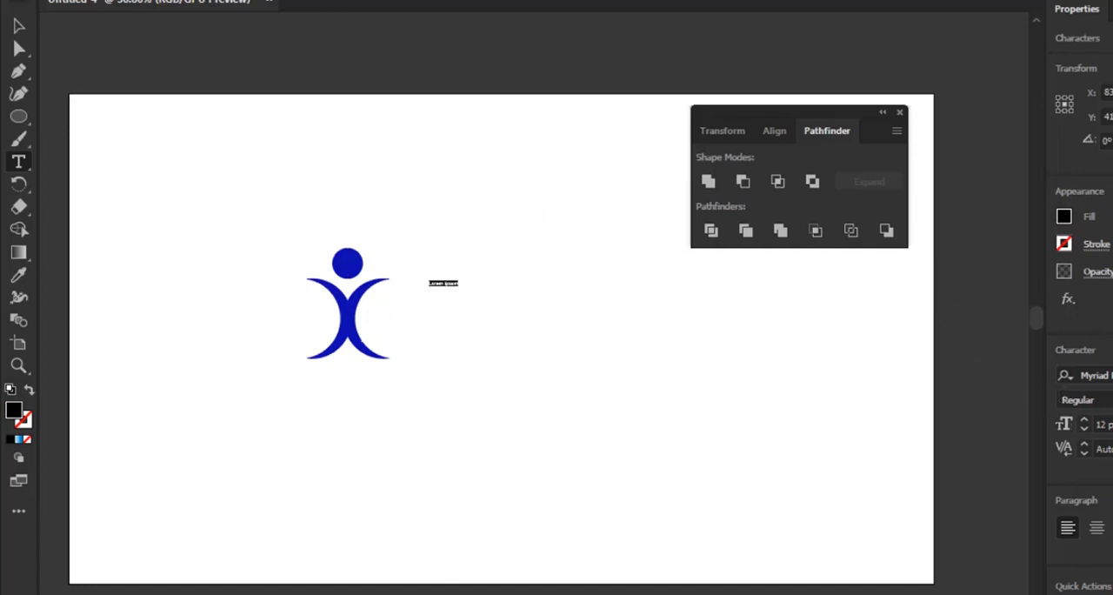
pyautogui.click(1084, 421)
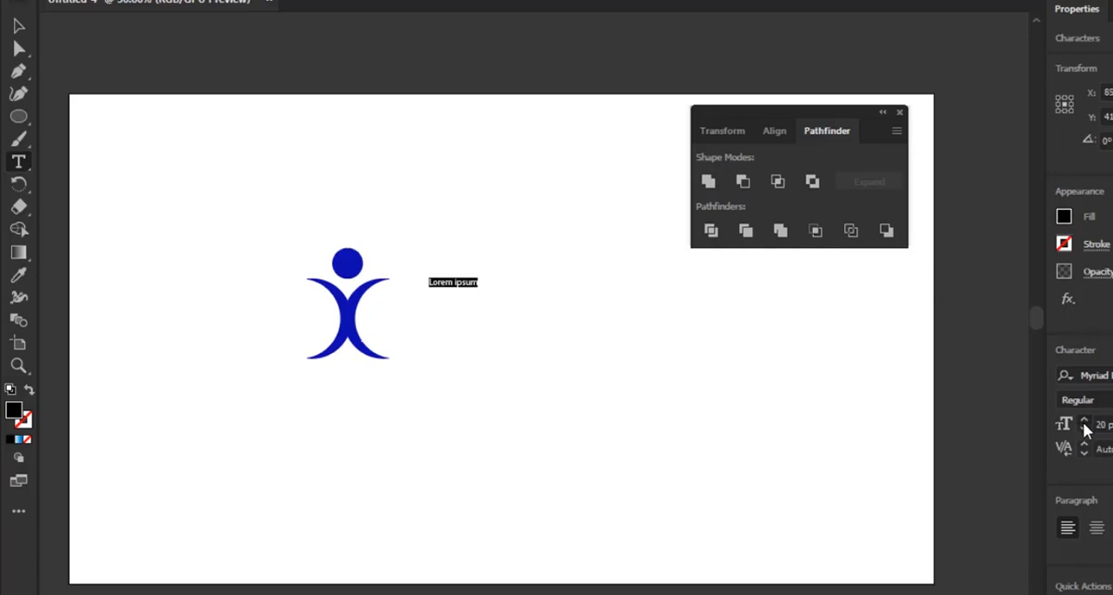
pyautogui.click(1084, 421)
pyautogui.click(1084, 421)
pyautogui.click(1085, 420)
pyautogui.click(1085, 420)
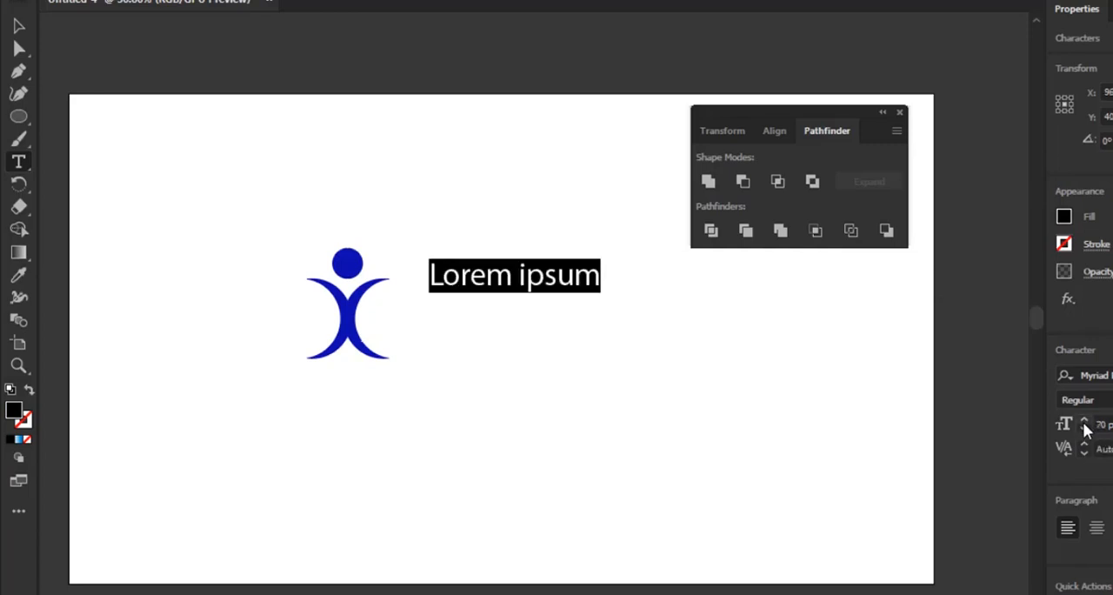
pyautogui.click(1084, 421)
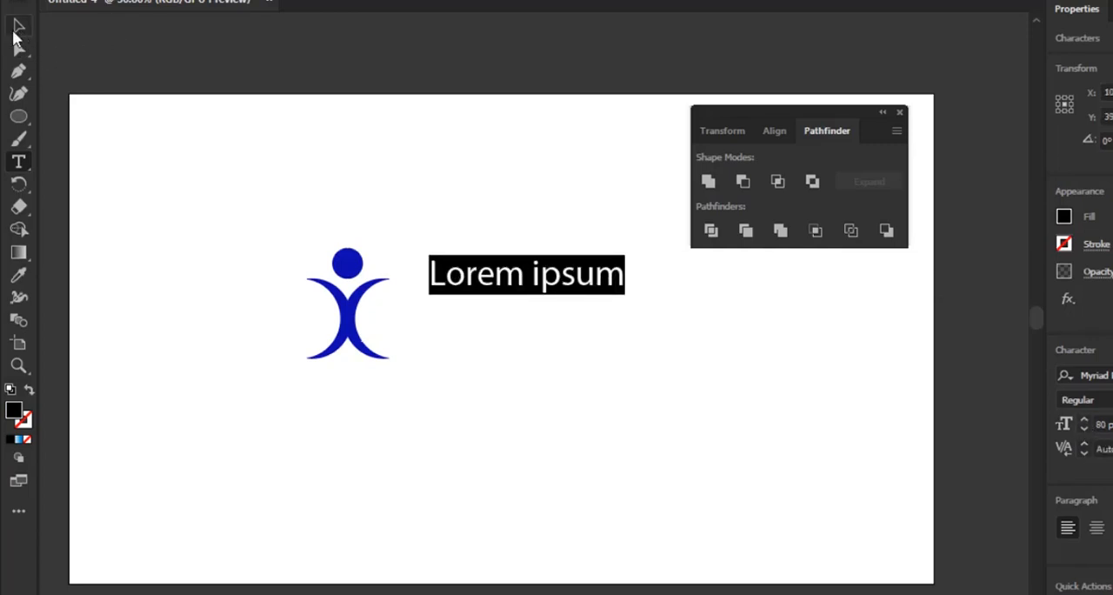
# Move the placeholder text down and left so it sits beside the middle of the figure
pyautogui.click(19, 26)
pyautogui.click(554, 332)
pyautogui.moveTo(513, 275); pyautogui.dragTo(486, 317)
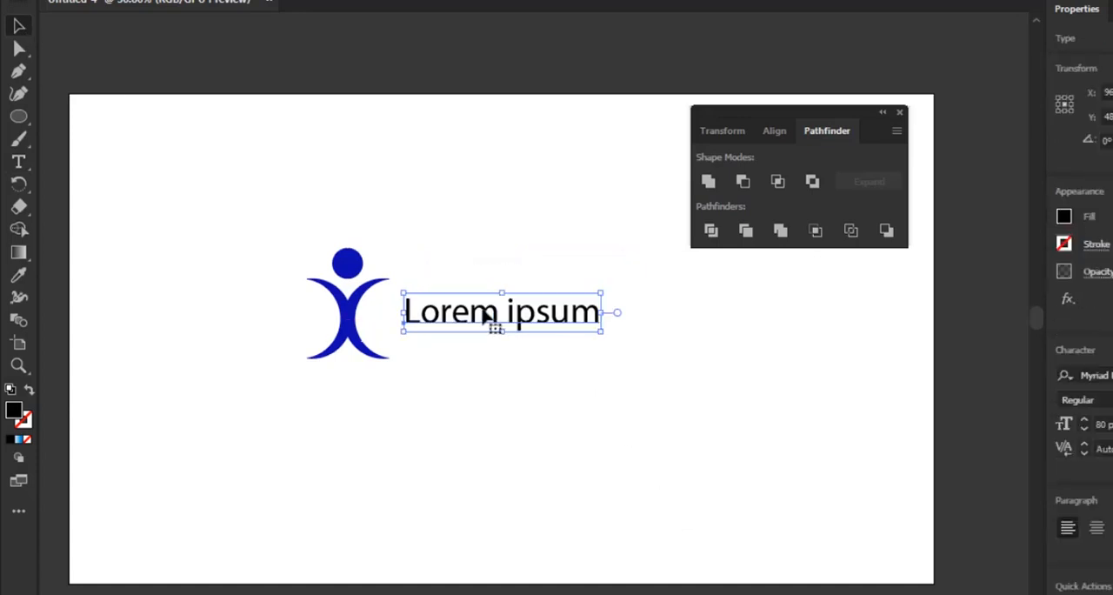
# Replace the placeholder text beside the figure with ChildProtect
pyautogui.doubleClick(487, 317)
pyautogui.hotkey('ctrl', 'a')
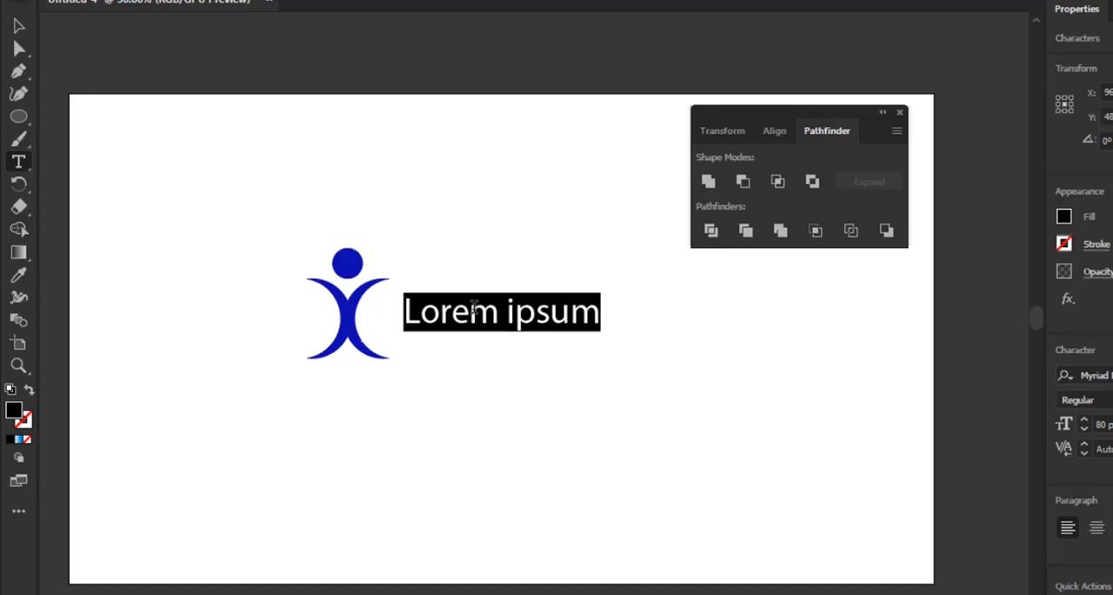
pyautogui.write('Ch')
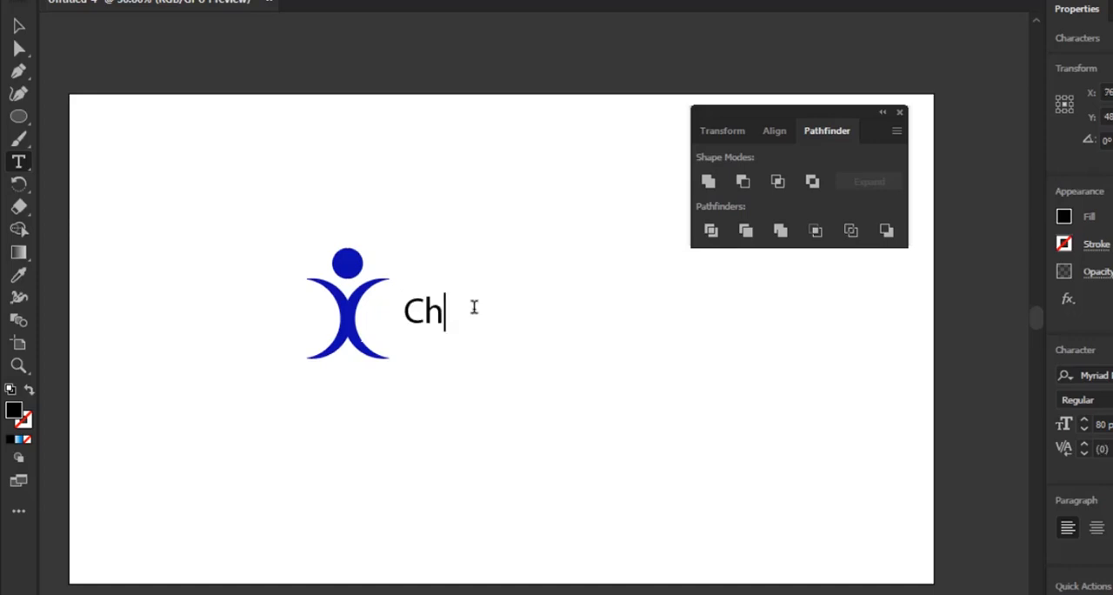
pyautogui.write('ildProtect')
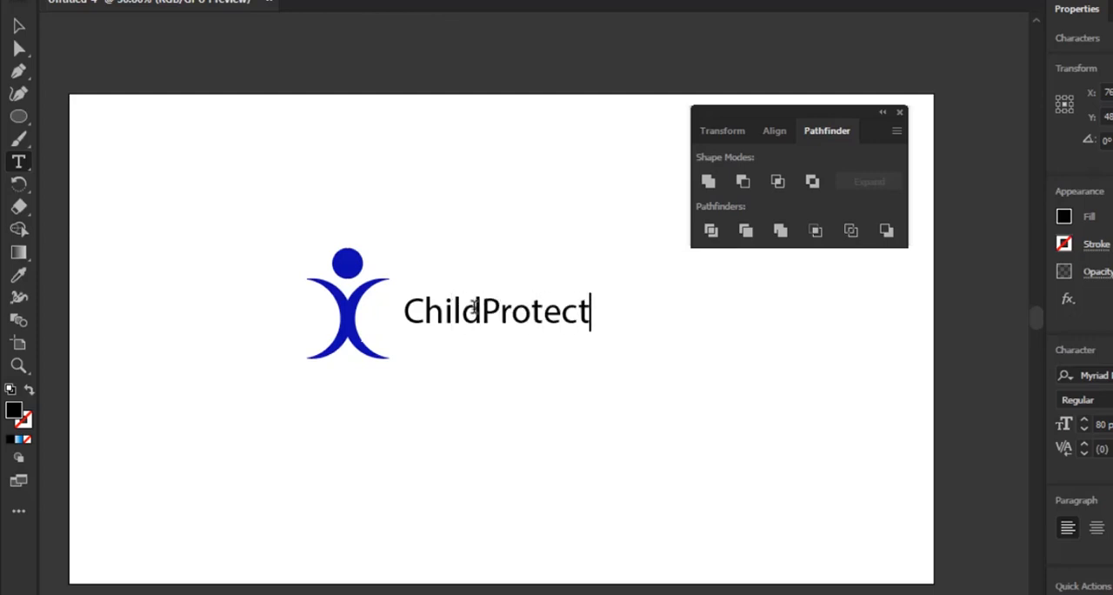
pyautogui.click(25, 25)
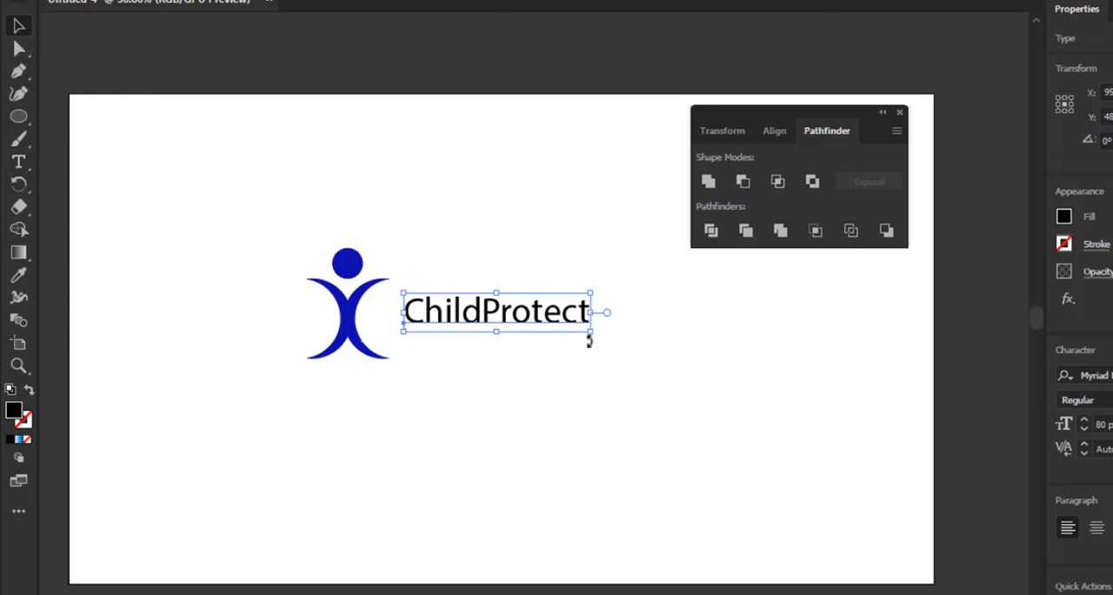
# Scale the ChildProtect text up proportionally to about 107 pt and deselect it
pyautogui.moveTo(589, 339); pyautogui.dragTo(653, 363)
pyautogui.click(545, 350)
pyautogui.moveTo(522, 332); pyautogui.dragTo(519, 323)
pyautogui.click(550, 387)
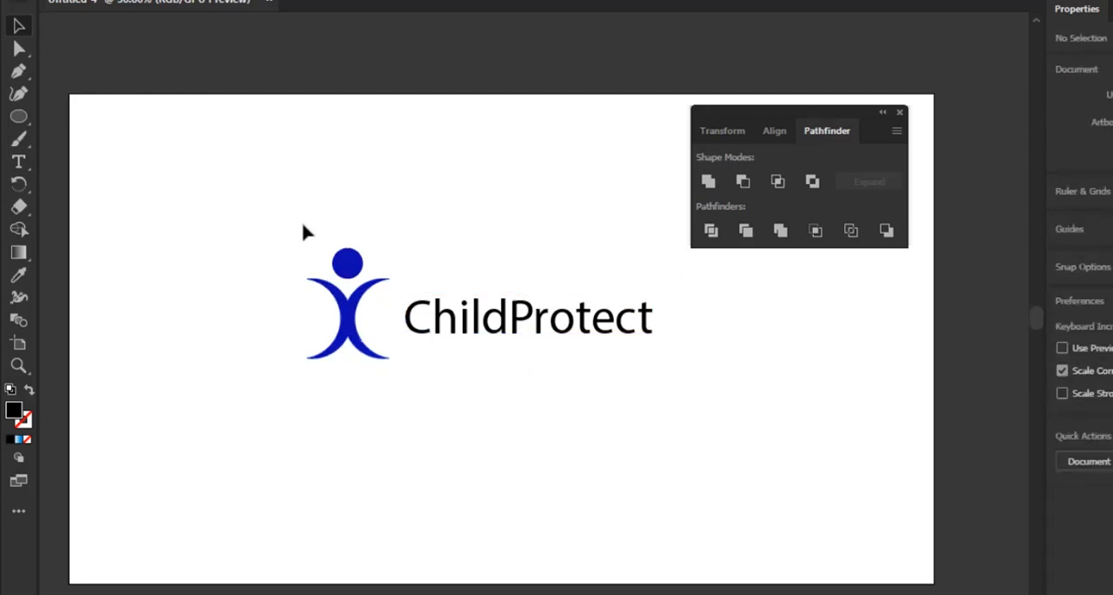
# Centre the ChildProtect text horizontally and vertically on the artboard using the Align options
pyautogui.click(483, 323)
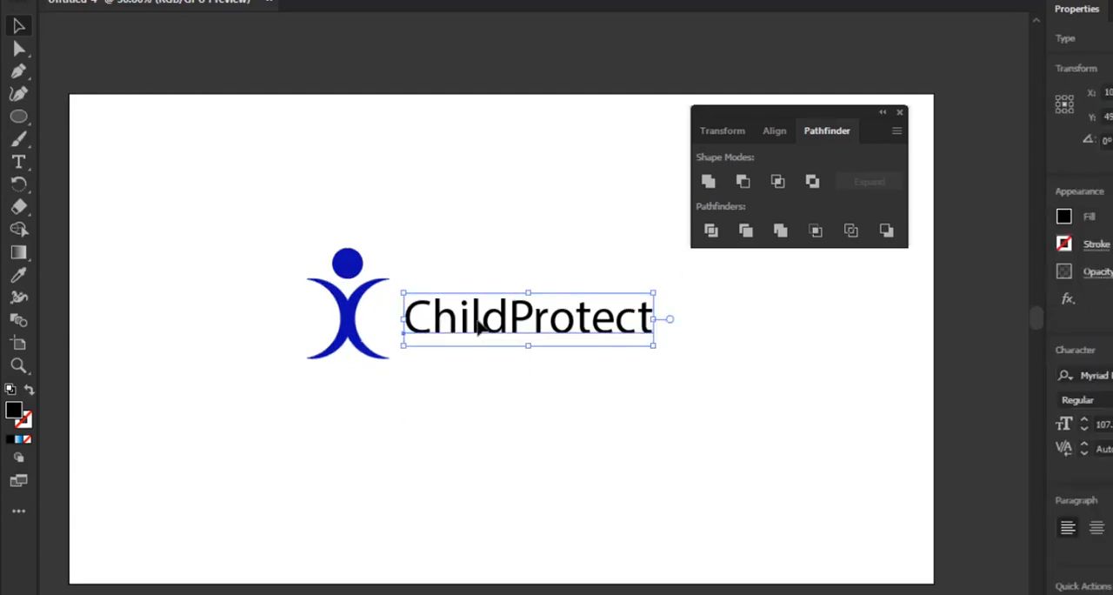
pyautogui.click(325, 12)
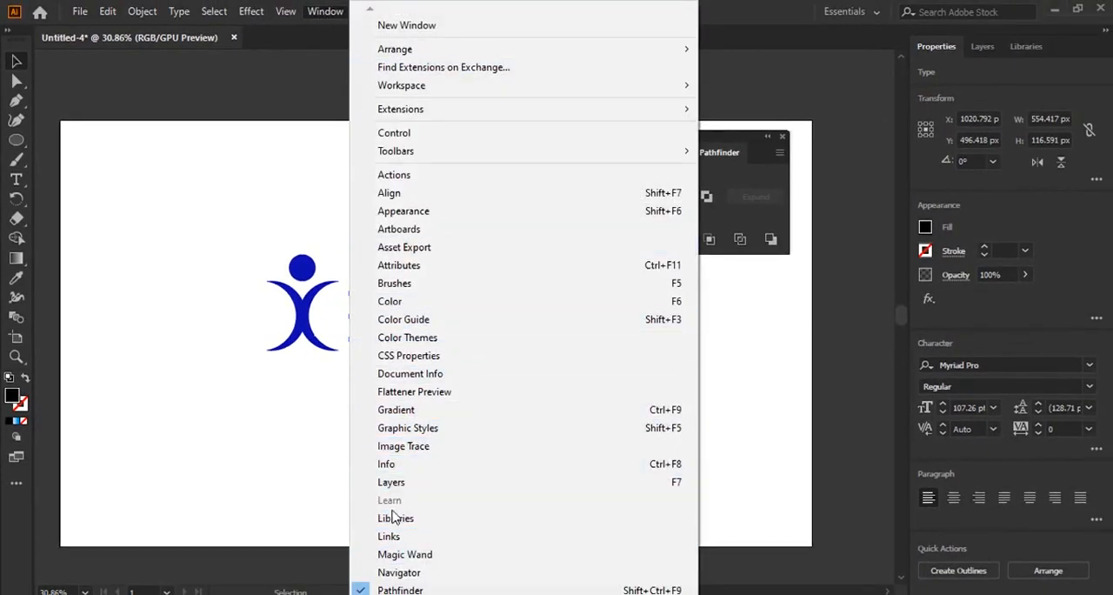
pyautogui.click(383, 195)
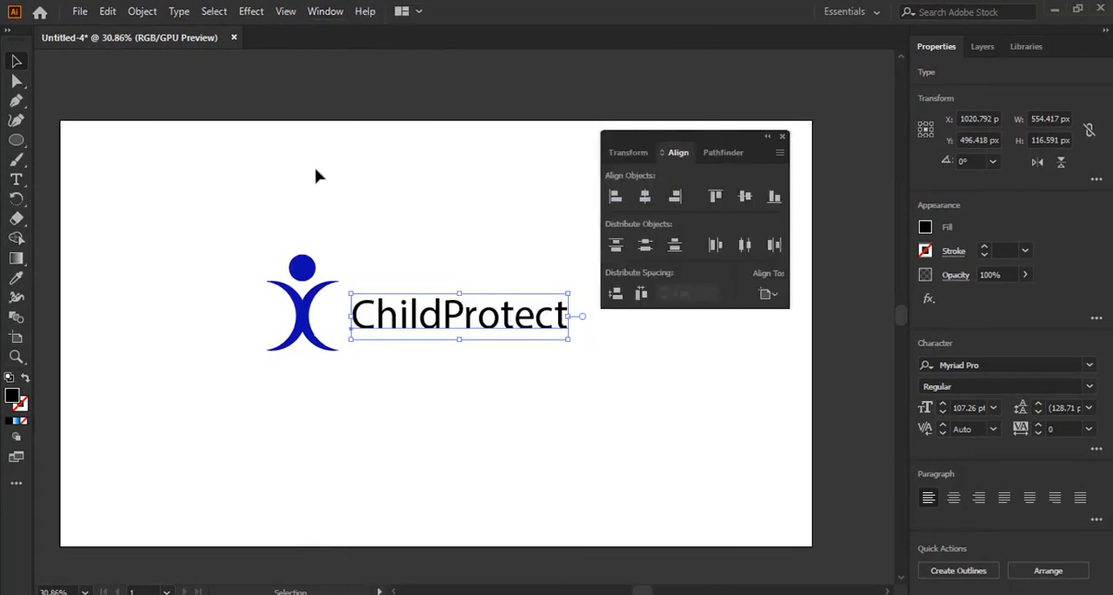
pyautogui.click(646, 198)
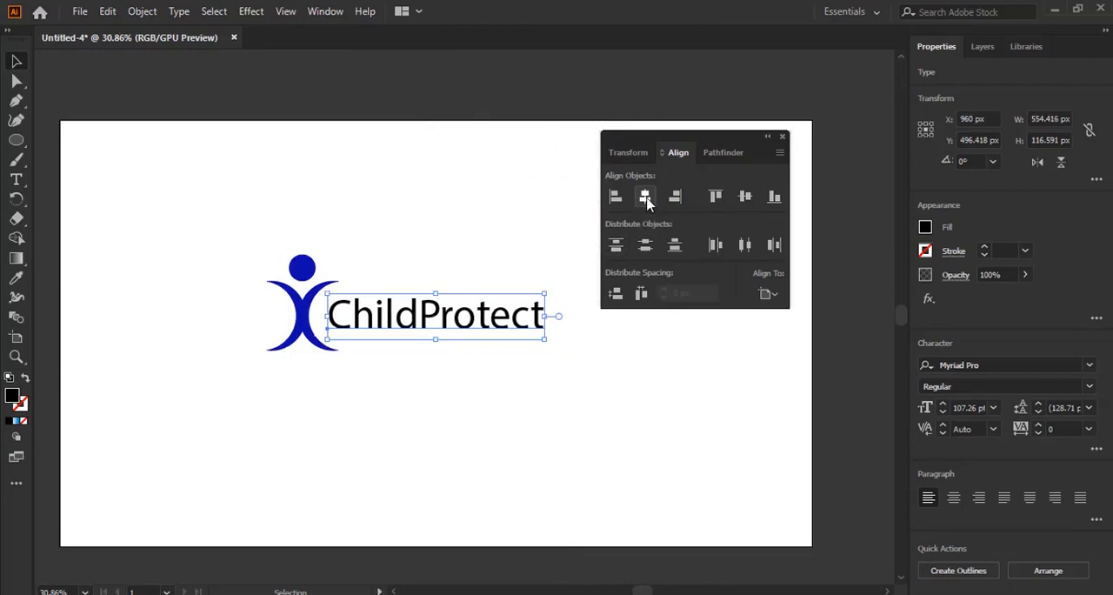
pyautogui.click(745, 197)
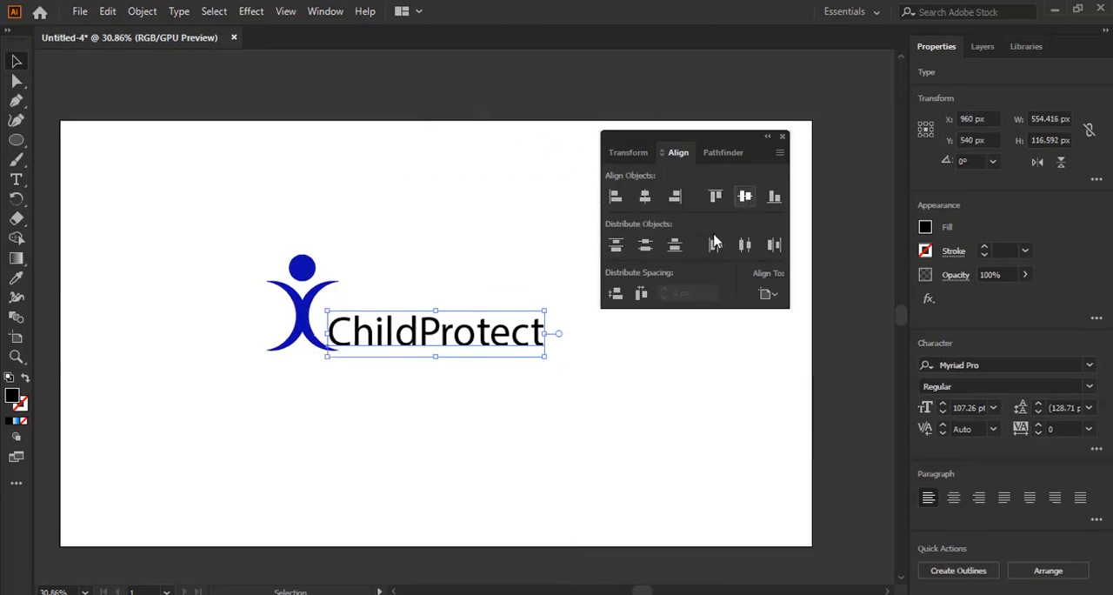
# Centre the grouped figure horizontally and vertically on the artboard
pyautogui.moveTo(225, 213); pyautogui.dragTo(304, 363)
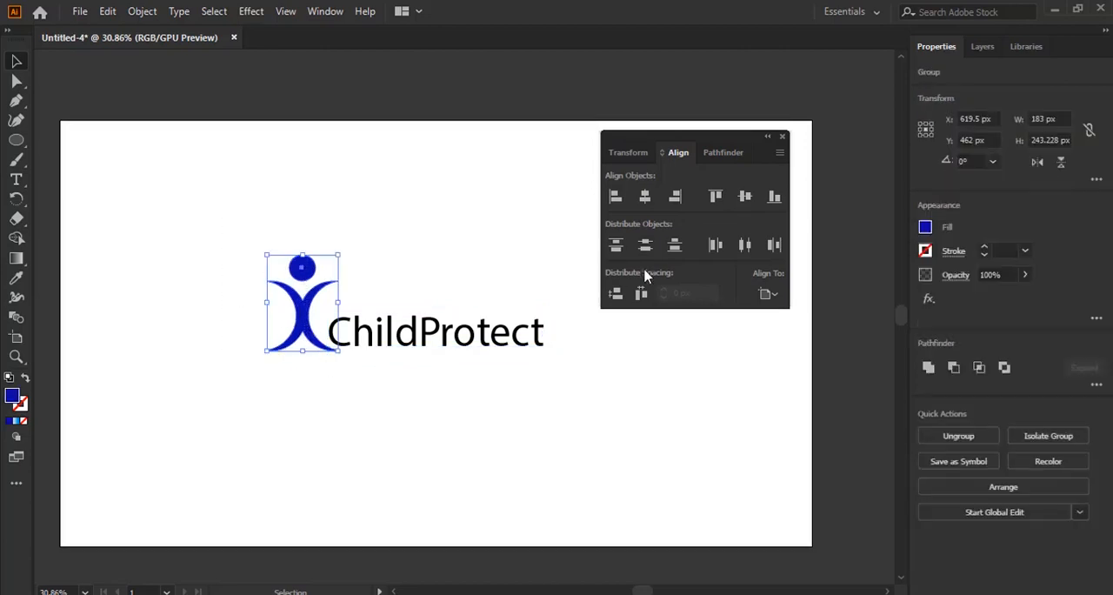
pyautogui.click(645, 198)
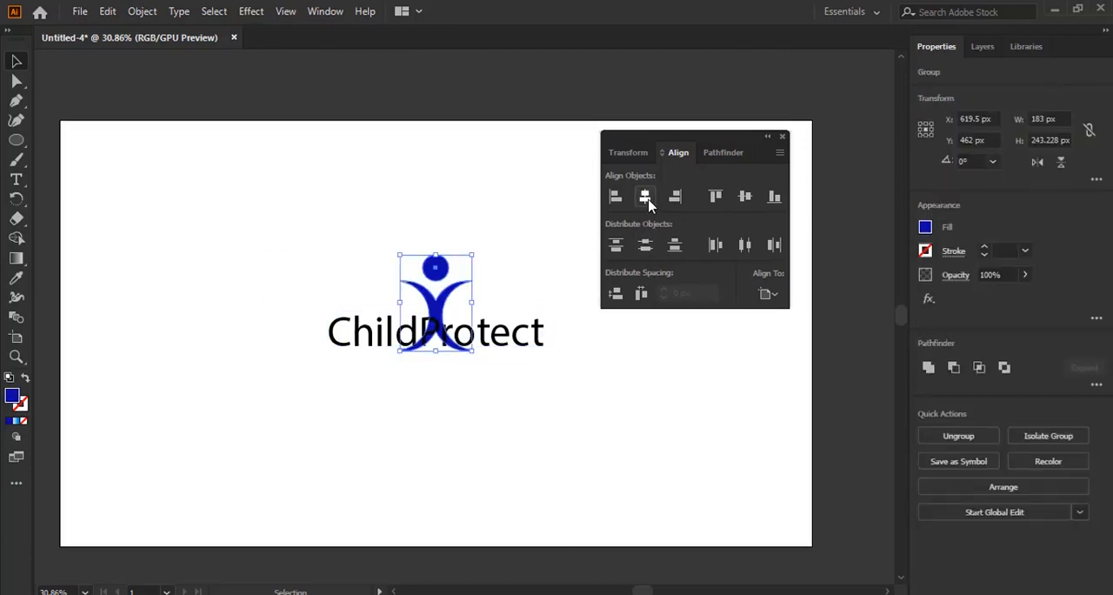
pyautogui.click(746, 198)
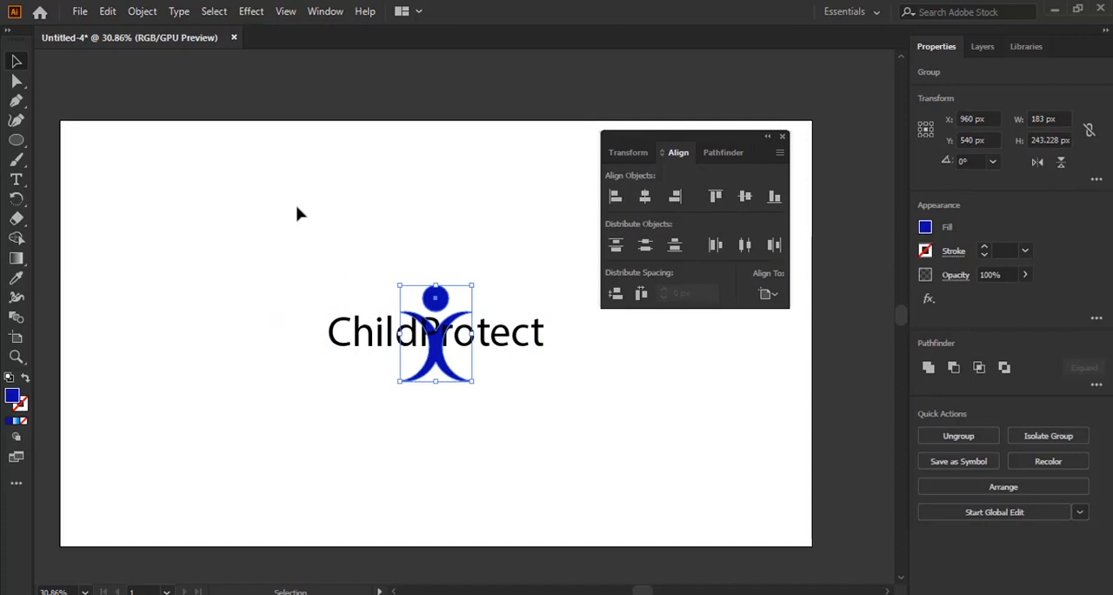
# Nudge the figure left to the start of the text, and recentre it horizontally on the artboard
pyautogui.press('Left')
pyautogui.press('Left')
pyautogui.press('Left')
pyautogui.press('Left')
pyautogui.press('Left')
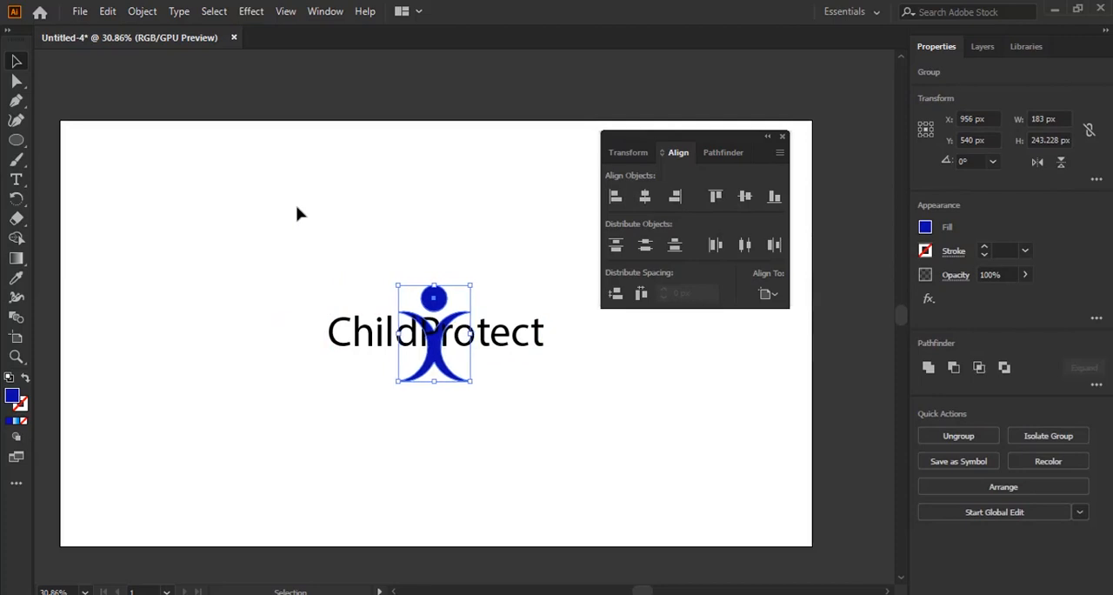
pyautogui.press('Left')
pyautogui.press('Left')
pyautogui.press('Left')
pyautogui.press('Left')
pyautogui.press('Left')
pyautogui.press('Left')
pyautogui.press('Left')
pyautogui.press('Left')
pyautogui.press('Left')
pyautogui.press('Left')
pyautogui.press('Left')
pyautogui.press('Left')
pyautogui.press('Left')
pyautogui.press('Left')
pyautogui.press('Left')
pyautogui.press('Left')
pyautogui.press('Left')
pyautogui.press('Left')
pyautogui.press('Left')
pyautogui.press('Left')
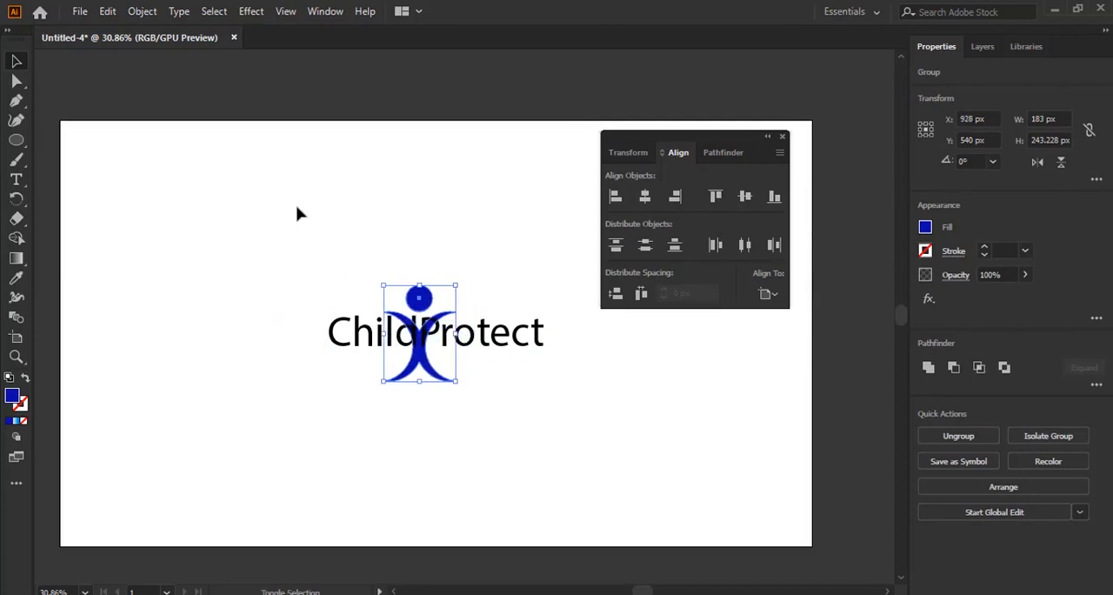
pyautogui.hotkey('shift', 'Left')
pyautogui.hotkey('shift', 'Left')
pyautogui.hotkey('shift', 'Left')
pyautogui.hotkey('shift', 'Left')
pyautogui.hotkey('shift', 'Left')
pyautogui.hotkey('shift', 'Left')
pyautogui.hotkey('shift', 'Left')
pyautogui.hotkey('shift', 'Left')
pyautogui.hotkey('shift', 'Left')
pyautogui.hotkey('shift', 'Left')
pyautogui.hotkey('shift', 'Left')
pyautogui.hotkey('shift', 'Left')
pyautogui.hotkey('shift', 'Left')
pyautogui.hotkey('shift', 'Left')
pyautogui.hotkey('shift', 'Left')
pyautogui.hotkey('shift', 'Left')
pyautogui.hotkey('shift', 'Left')
pyautogui.hotkey('shift', 'Left')
pyautogui.hotkey('shift', 'Left')
pyautogui.hotkey('shift', 'Left')
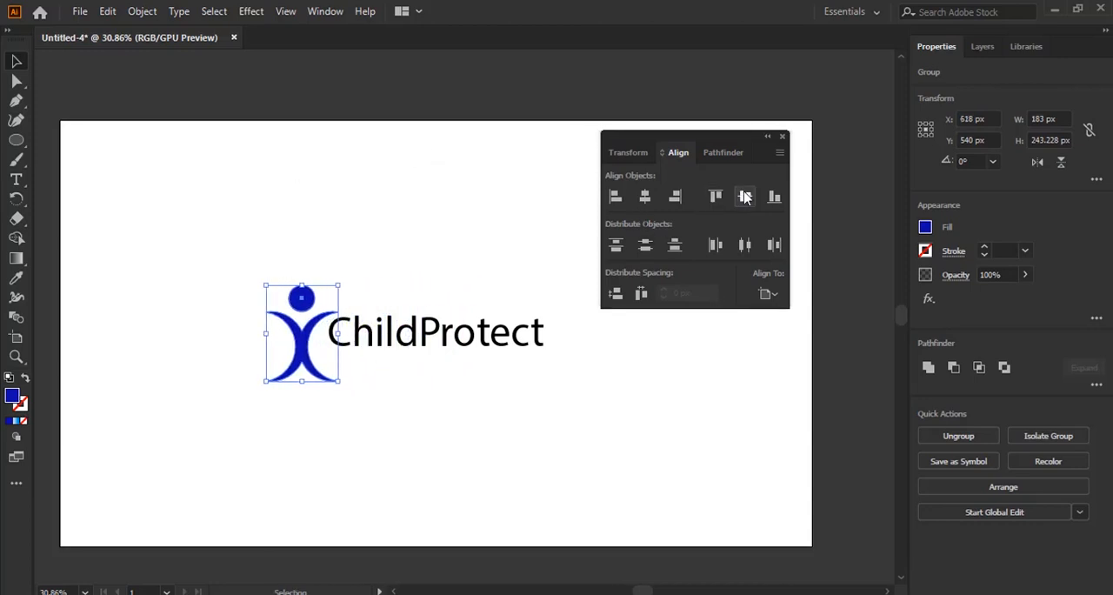
pyautogui.click(644, 198)
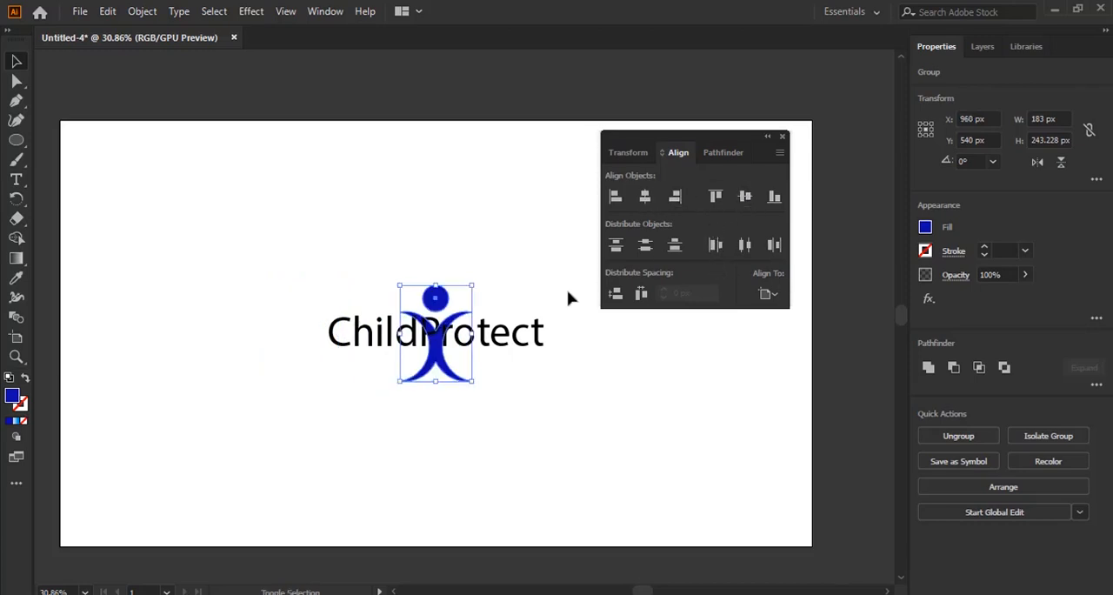
# Nudge the figure horizontally left until it stands just before the ChildProtect text, and deselect it
pyautogui.hotkey('shift', 'Left')
pyautogui.hotkey('shift', 'Left')
pyautogui.hotkey('shift', 'Left')
pyautogui.hotkey('shift', 'Left')
pyautogui.hotkey('shift', 'Left')
pyautogui.hotkey('shift', 'Left')
pyautogui.hotkey('shift', 'Left')
pyautogui.hotkey('shift', 'Left')
pyautogui.hotkey('shift', 'Left')
pyautogui.hotkey('shift', 'Left')
pyautogui.hotkey('shift', 'Left')
pyautogui.hotkey('shift', 'Left')
pyautogui.hotkey('shift', 'Left')
pyautogui.hotkey('shift', 'Left')
pyautogui.hotkey('shift', 'Left')
pyautogui.hotkey('shift', 'Left')
pyautogui.hotkey('shift', 'Left')
pyautogui.hotkey('shift', 'Left')
pyautogui.hotkey('shift', 'Left')
pyautogui.hotkey('shift', 'Left')
pyautogui.hotkey('shift', 'Left')
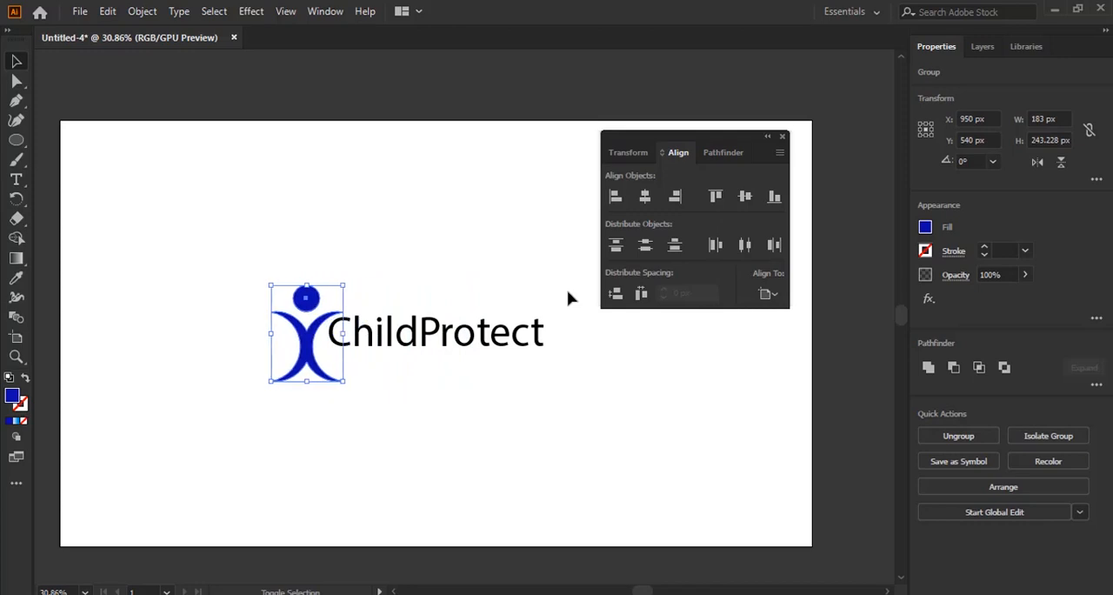
pyautogui.click(574, 369)
# Nudge the ChildProtect text down and right to X 983 px, Y 570 px, just clear of the figure, and deselect it
pyautogui.click(462, 344)
pyautogui.hotkey('shift', 'Down')
pyautogui.hotkey('shift', 'Down')
pyautogui.hotkey('shift', 'Down')
pyautogui.hotkey('shift', 'Down')
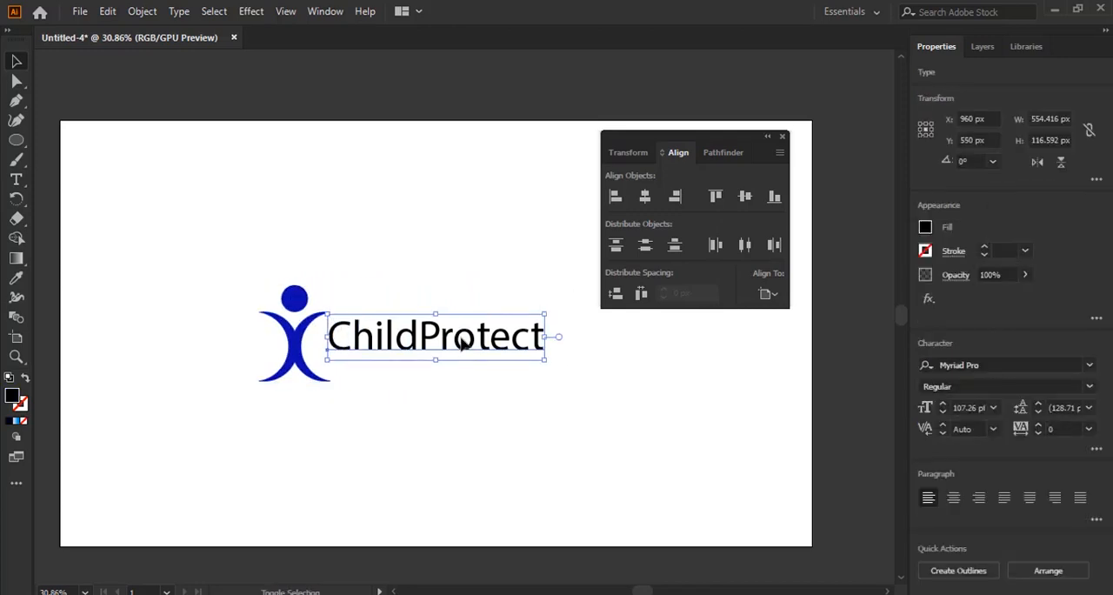
pyautogui.hotkey('shift', 'Right')
pyautogui.hotkey('shift', 'Up')
pyautogui.hotkey('shift', 'Right')
pyautogui.hotkey('shift', 'Right')
pyautogui.hotkey('shift', 'Right')
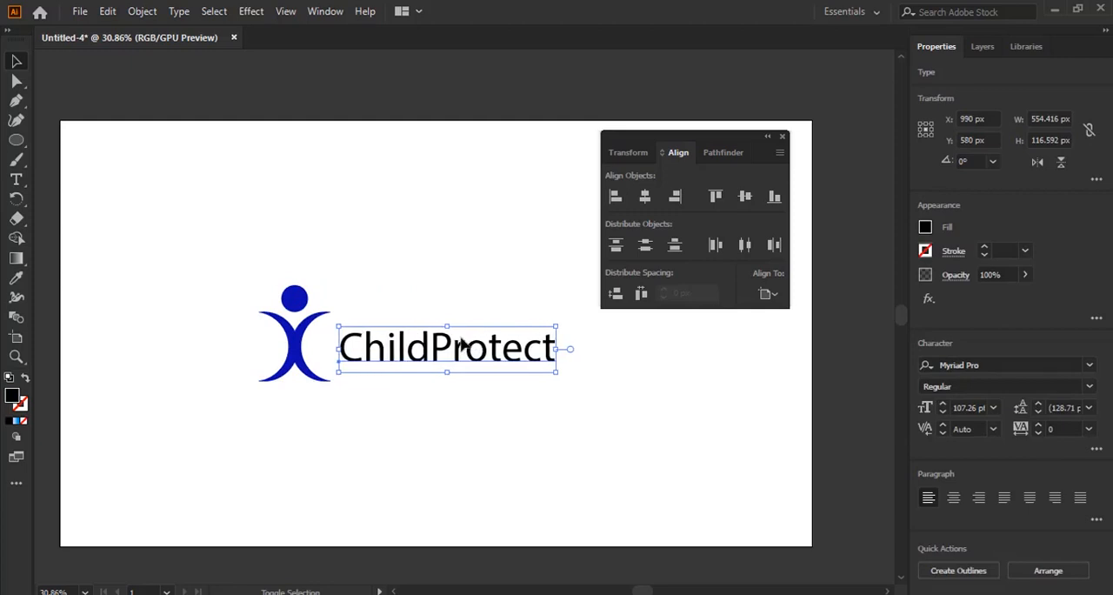
pyautogui.press('Down')
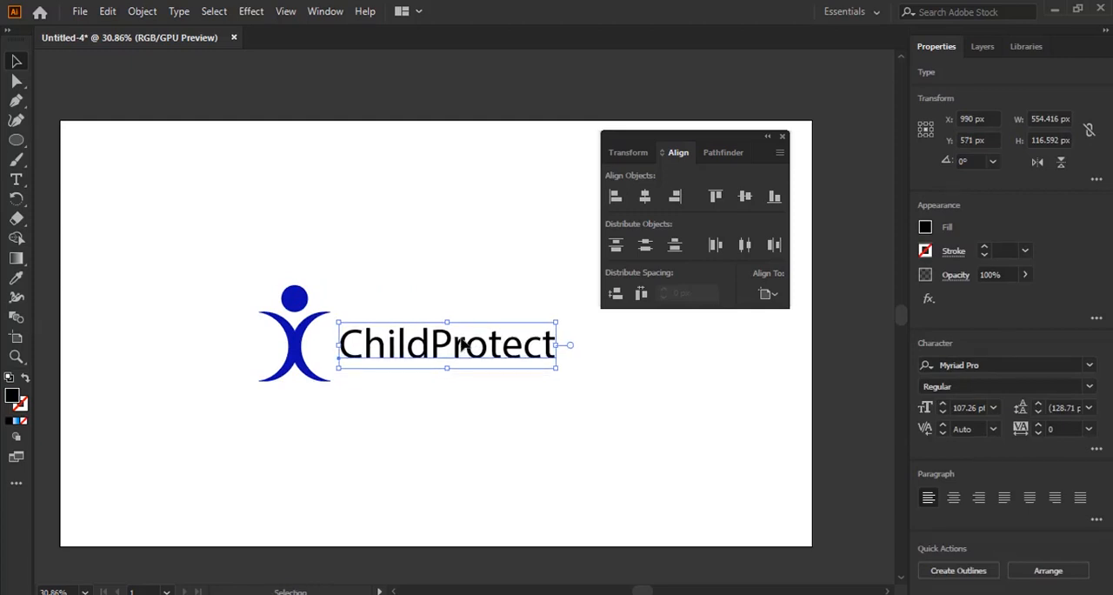
pyautogui.press('Left')
pyautogui.press('Left')
pyautogui.press('Left')
pyautogui.press('Left')
pyautogui.press('Left')
pyautogui.press('Left')
pyautogui.press('Left')
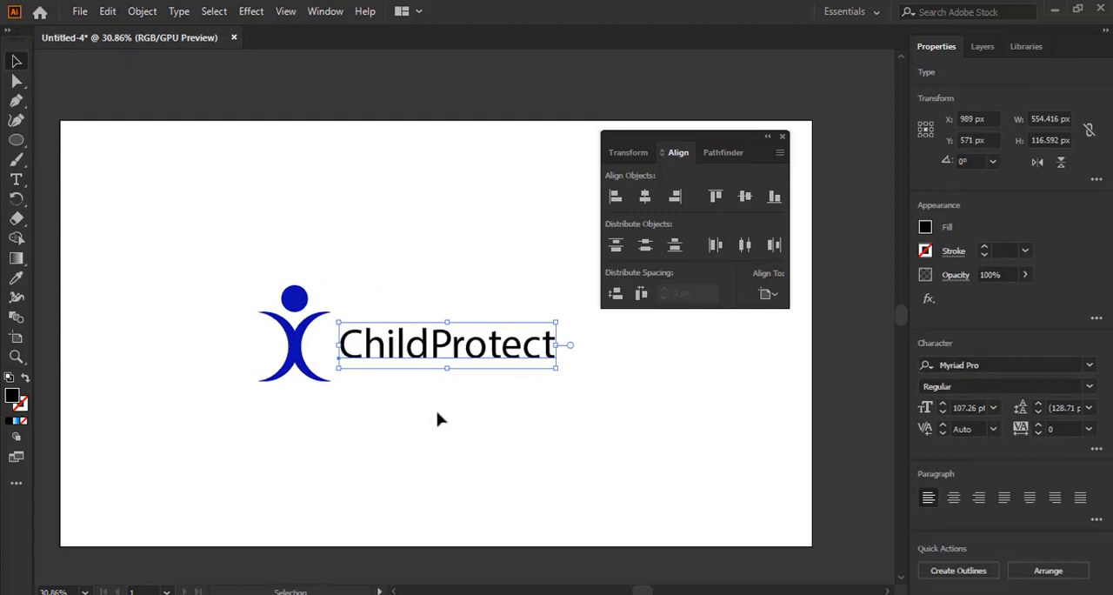
pyautogui.press('Up')
pyautogui.click(467, 461)
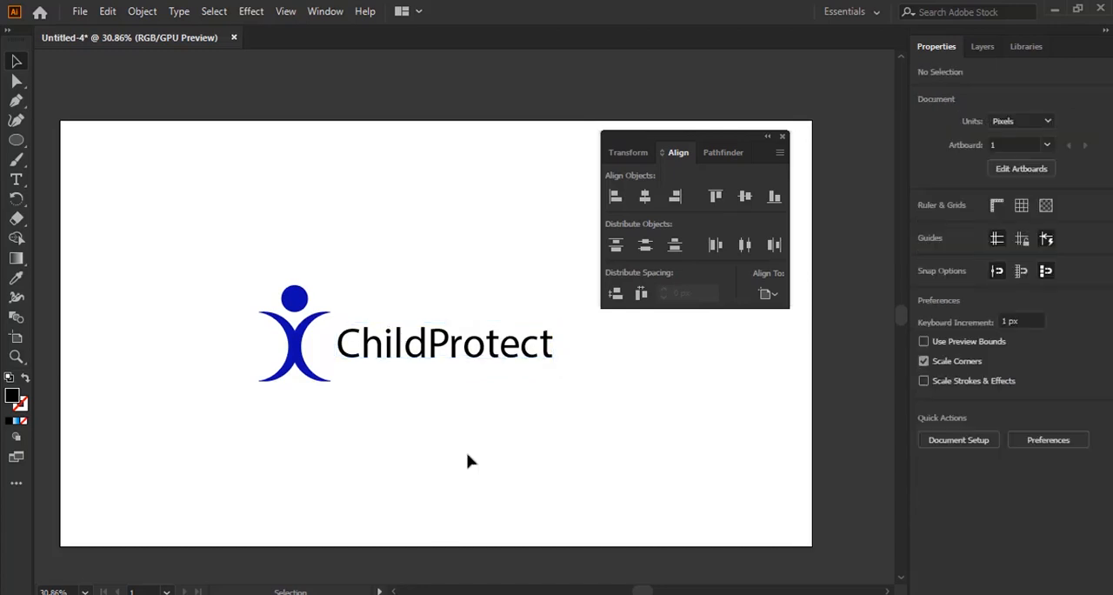
# Set the ChildProtect text's font to Adobe Clean Bold SemiCondensed Italic and nudge it up 3 px
pyautogui.click(454, 359)
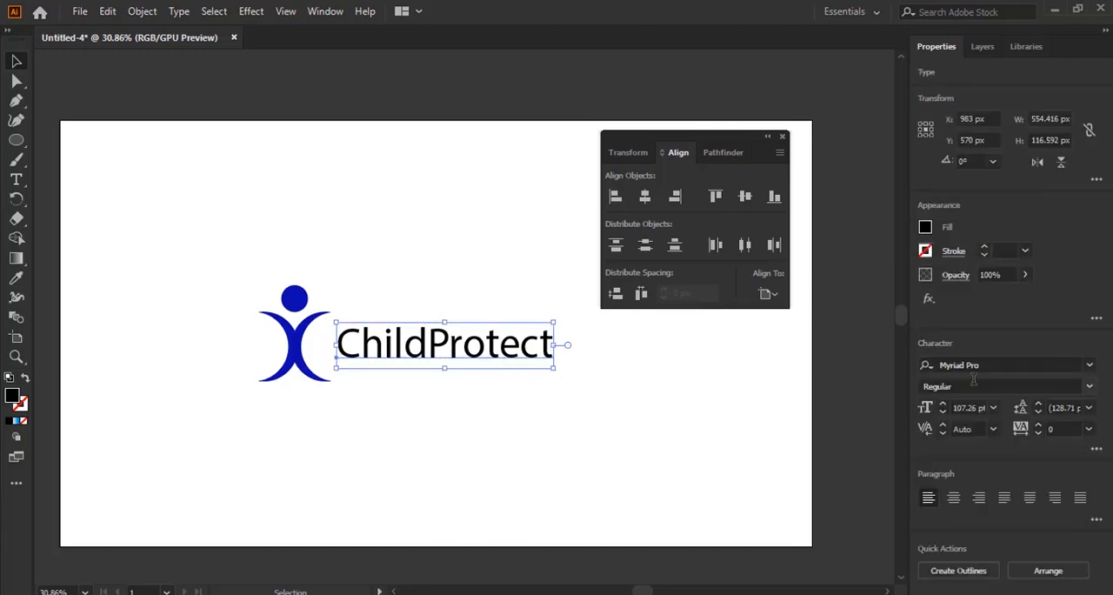
pyautogui.click(966, 365)
pyautogui.write('adobe')
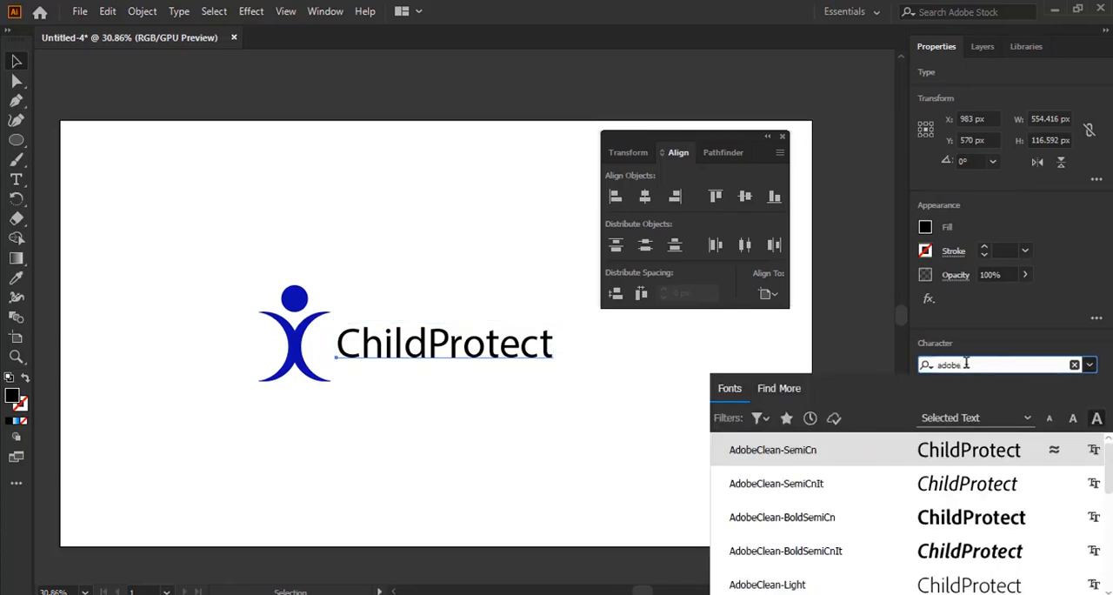
pyautogui.press('Down')
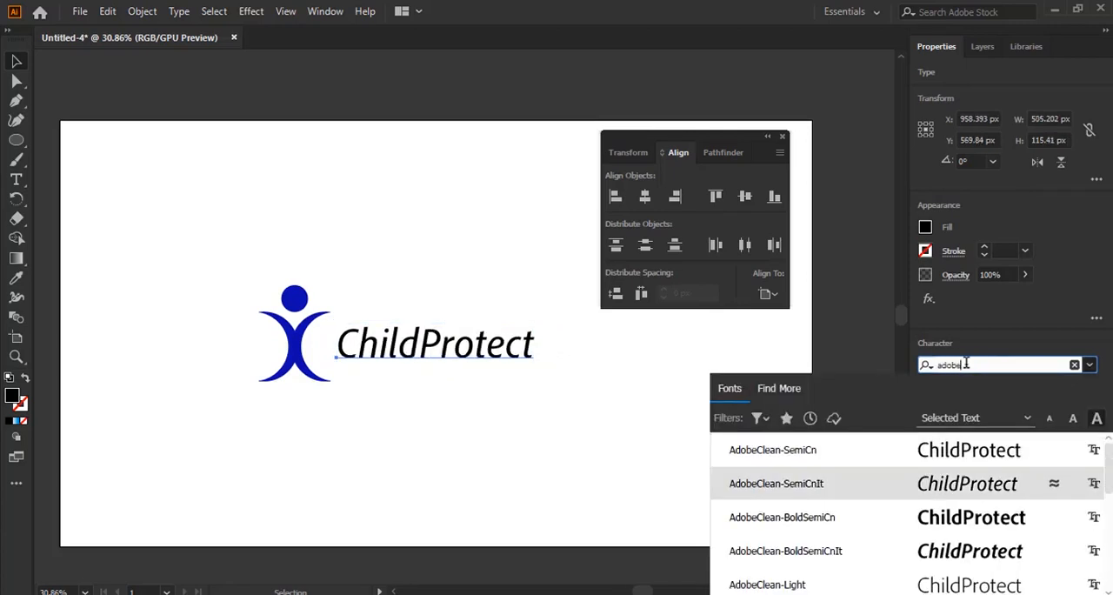
pyautogui.press('Down')
pyautogui.press('Down')
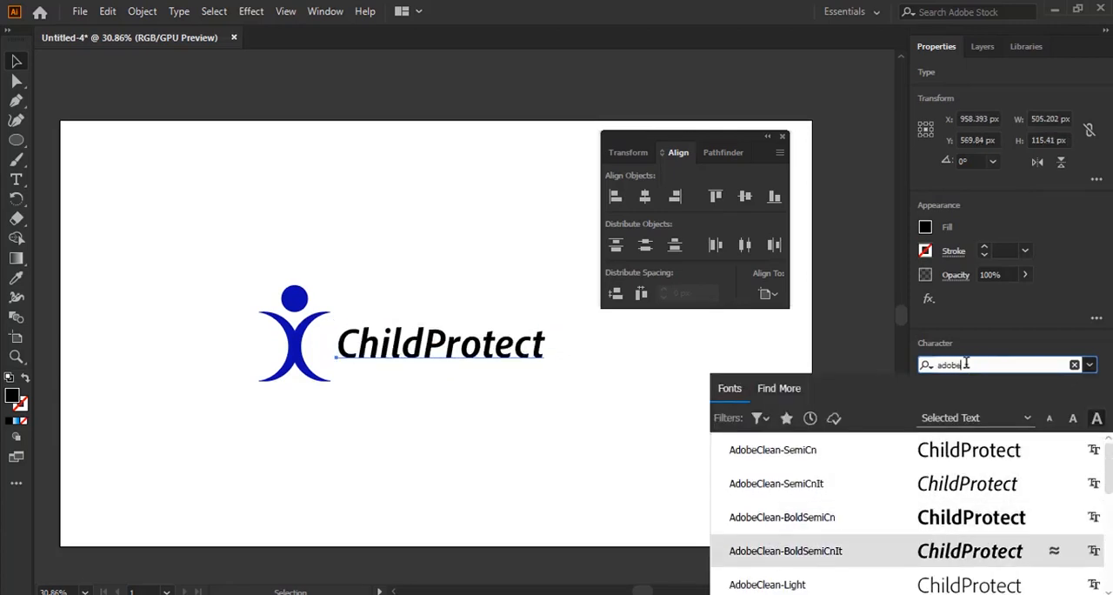
pyautogui.press('Down')
pyautogui.press('Up')
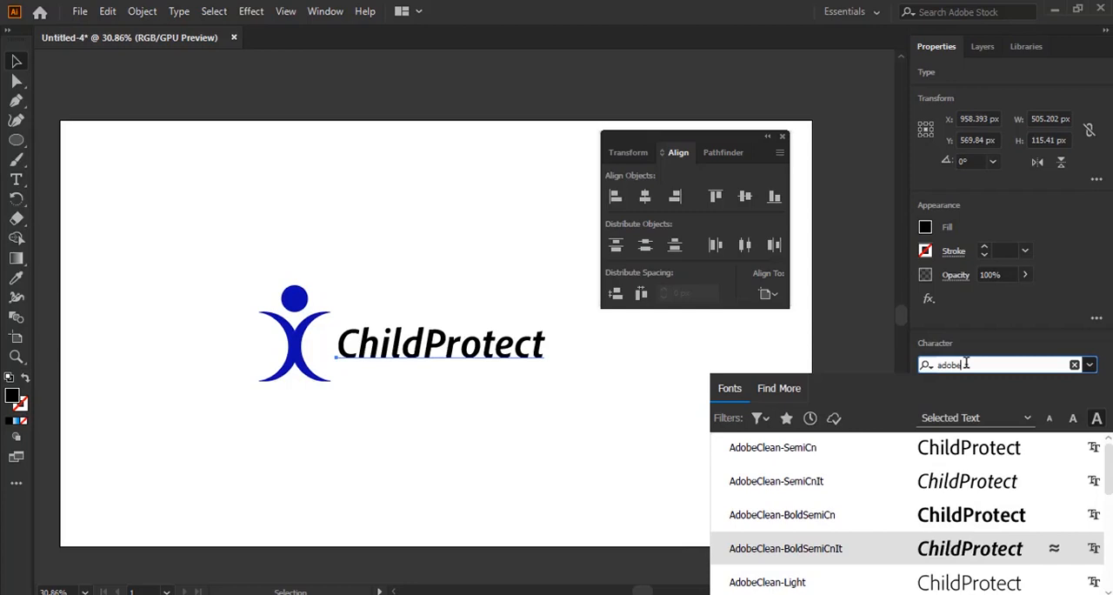
pyautogui.press('Down')
pyautogui.press('Up')
pyautogui.press('Down')
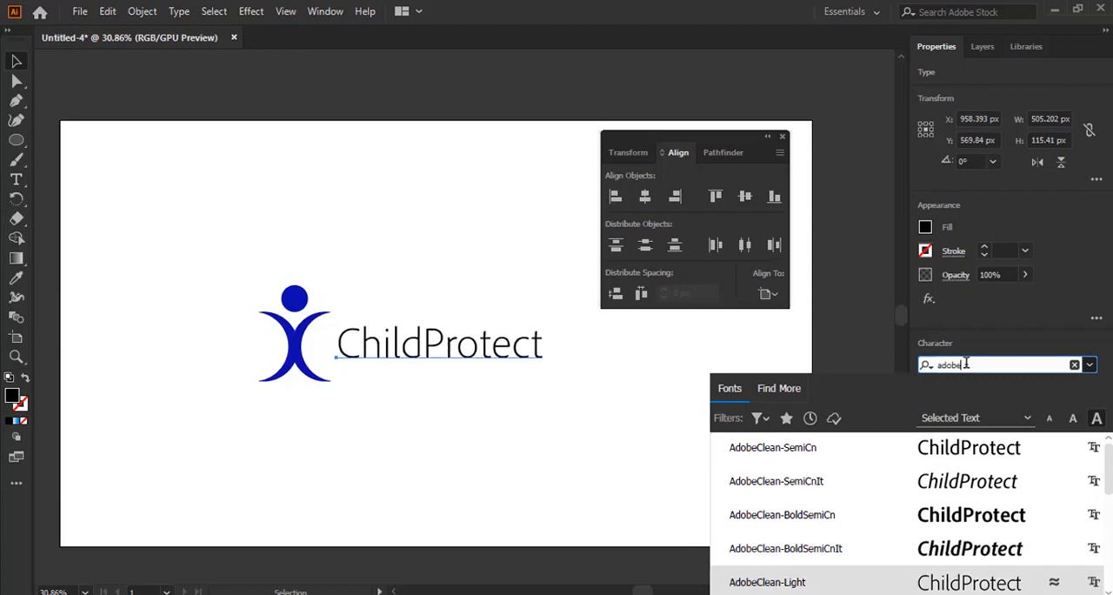
pyautogui.press('Up')
pyautogui.press('Return')
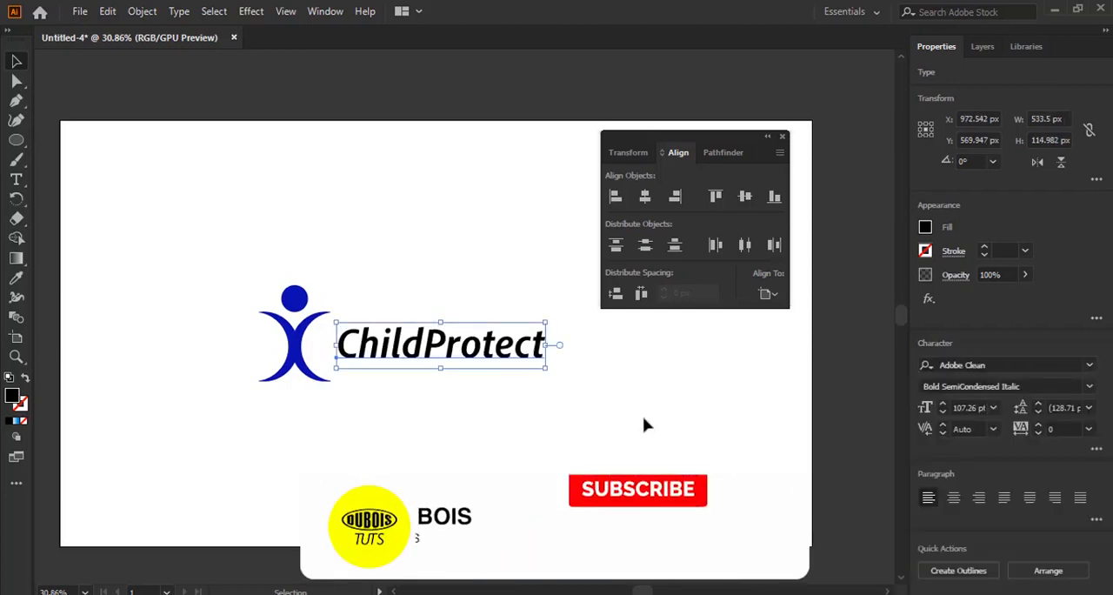
pyautogui.click(447, 379)
pyautogui.click(436, 352)
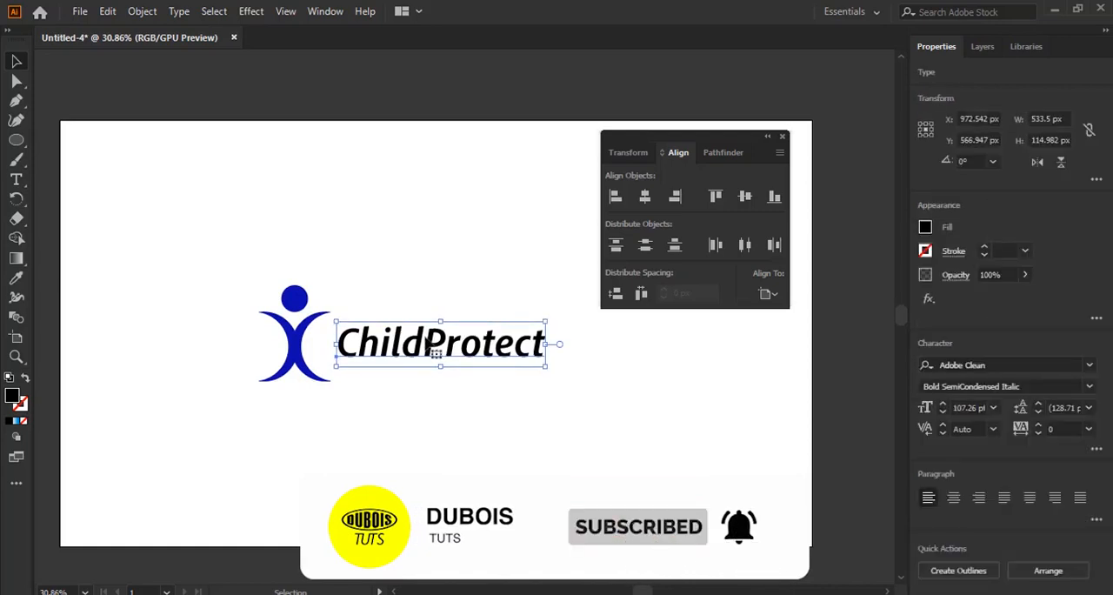
# Select the word Protect within the ChildProtect text and try out other fonts on it, such as Century Schoolbook
pyautogui.doubleClick(447, 343)
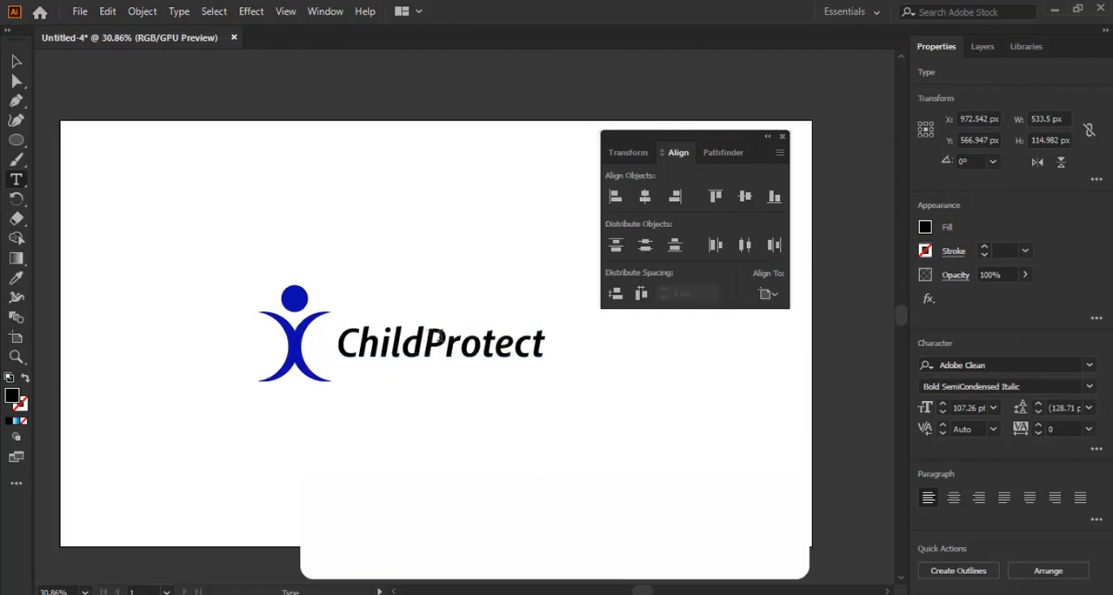
pyautogui.moveTo(425, 339); pyautogui.dragTo(601, 348)
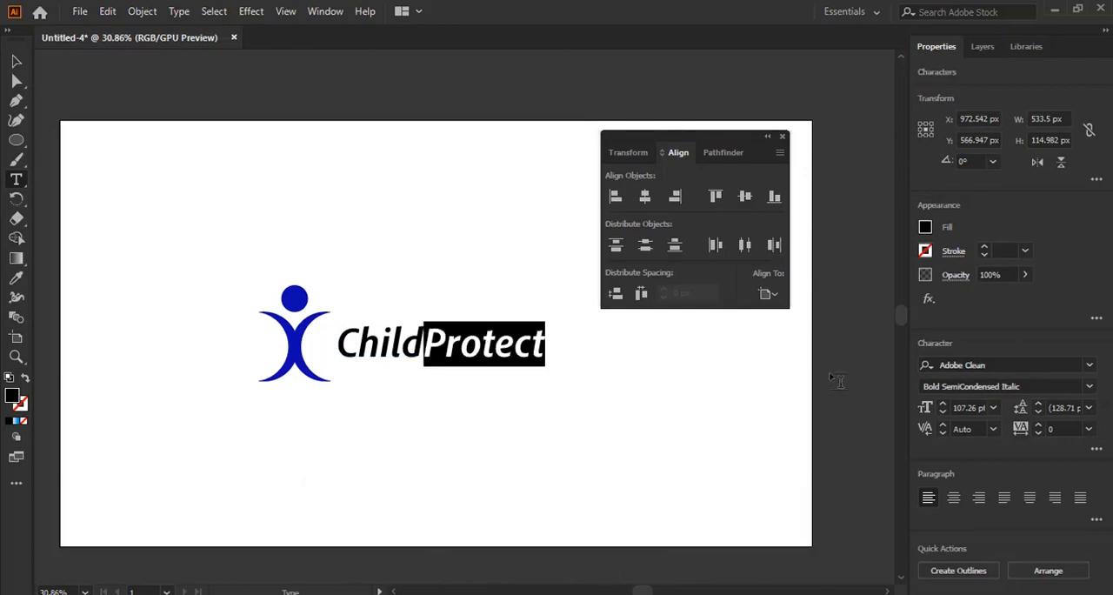
pyautogui.click(976, 366)
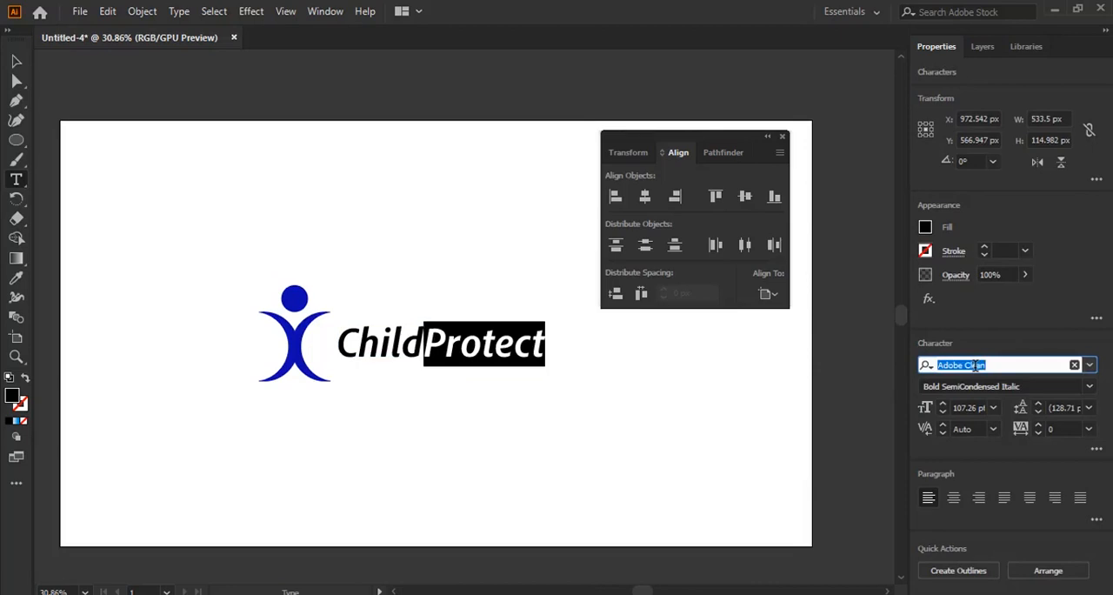
pyautogui.press('Down')
pyautogui.press('Up')
pyautogui.press('Up')
pyautogui.press('Up')
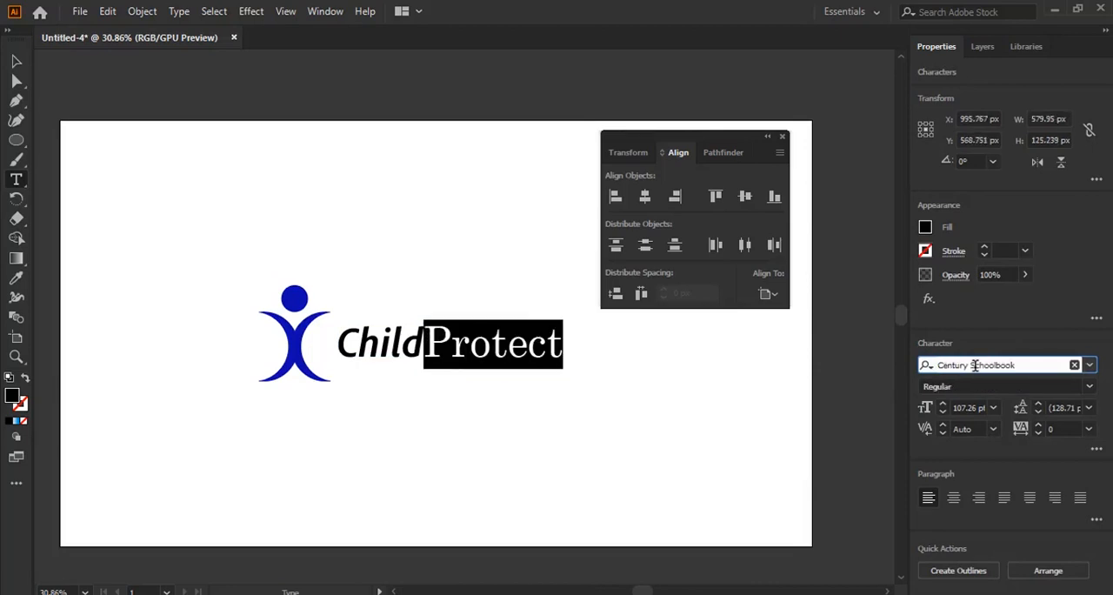
pyautogui.press('Up')
pyautogui.press('Up')
# Search the fonts for adobe, set the word Protect to AdobeClean-LightIt, and deselect the text
pyautogui.write('adp')
pyautogui.hotkey('ctrl', 'a')
pyautogui.write('adobe')
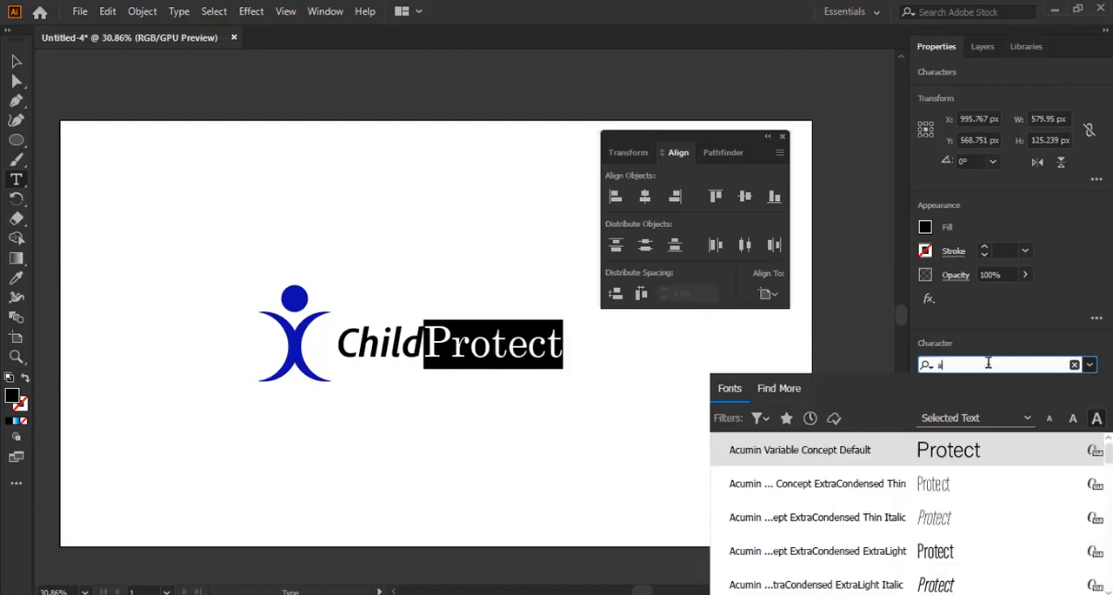
pyautogui.press('Down')
pyautogui.press('Down')
pyautogui.press('Down')
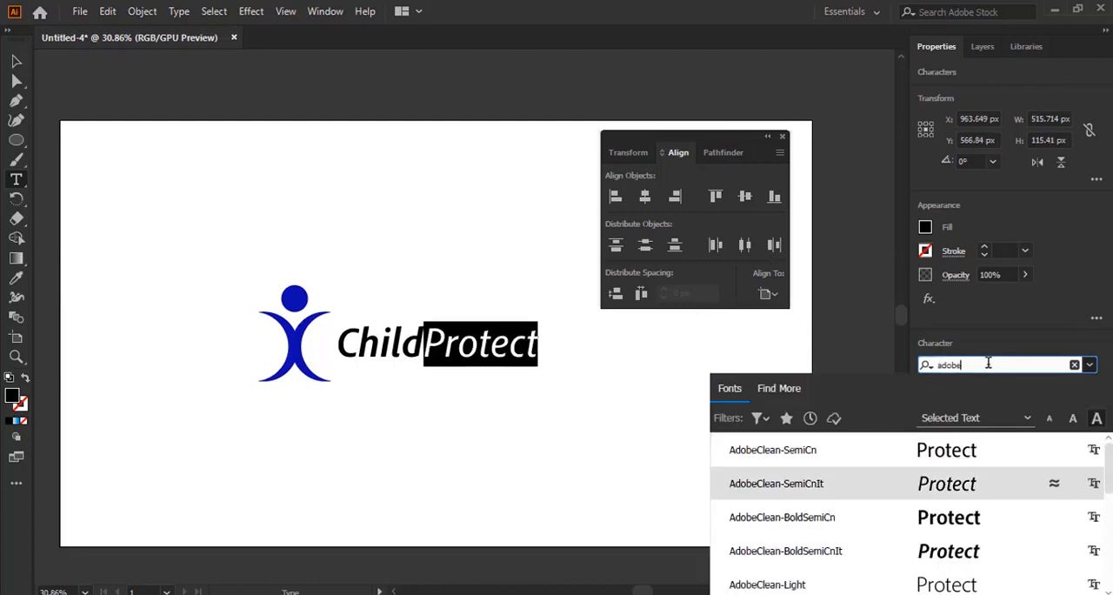
pyautogui.press('Down')
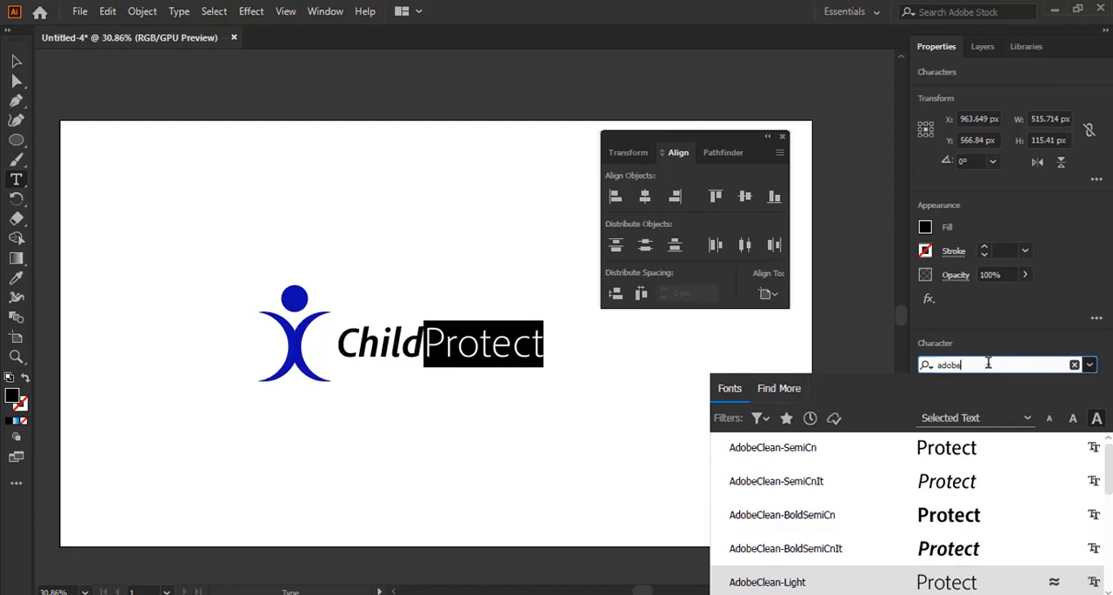
pyautogui.press('Down')
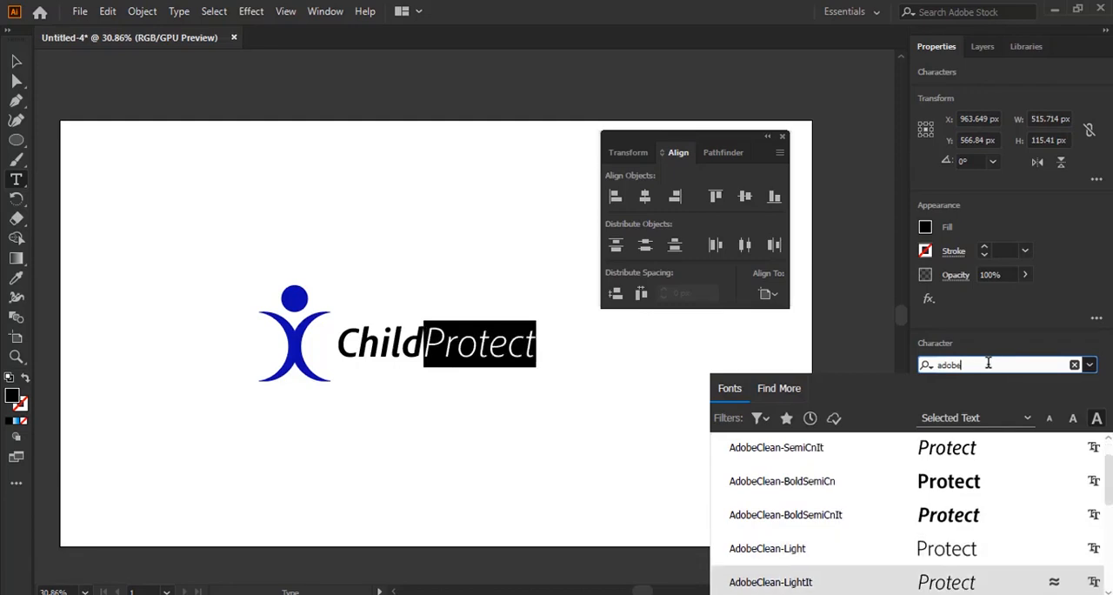
pyautogui.press('Return')
pyautogui.press('Escape')
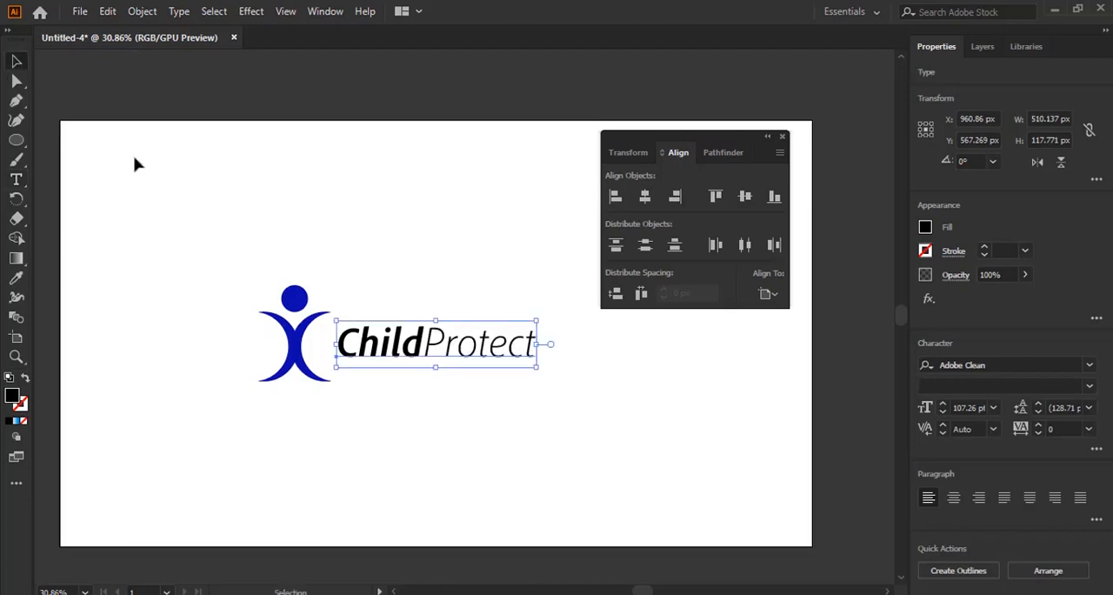
pyautogui.click(153, 147)
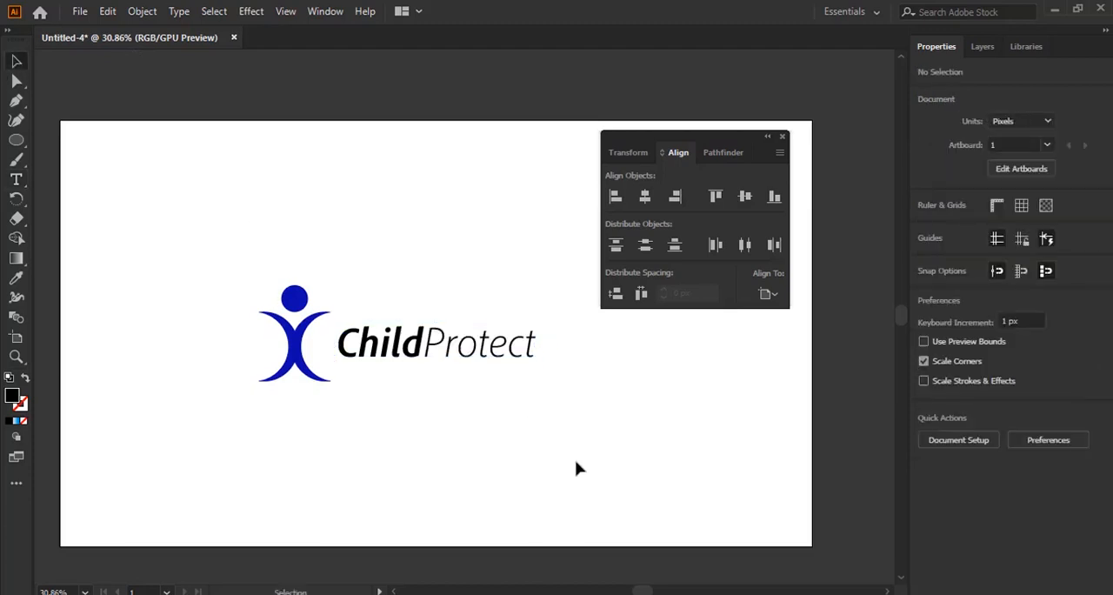
# Nudge the ChildProtect text right to about X 965 px, and deselect it
pyautogui.click(398, 349)
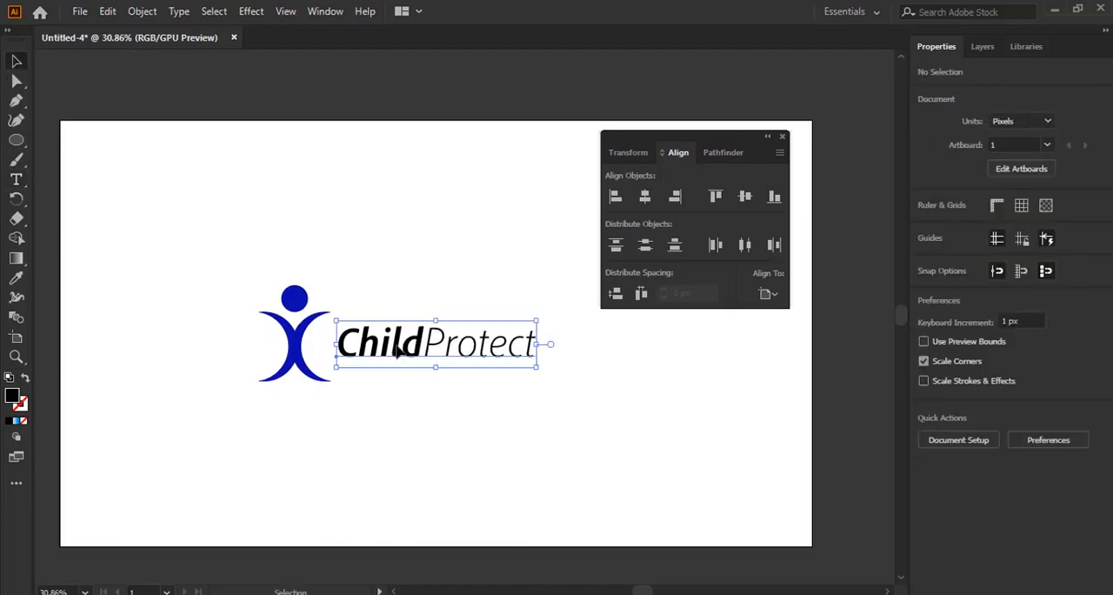
pyautogui.press('Right')
pyautogui.press('Right')
pyautogui.press('Right')
pyautogui.press('Right')
pyautogui.press('Right')
pyautogui.press('Right')
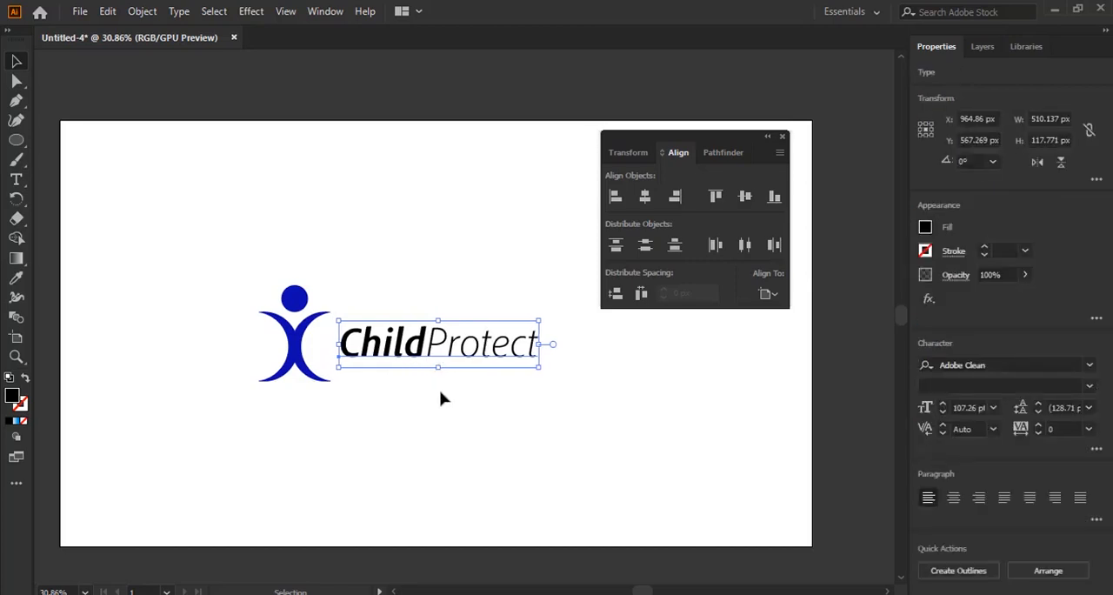
pyautogui.click(440, 412)
# Nudge the ChildProtect text left to about X 952 px, close to the figure, and deselect it
pyautogui.click(409, 366)
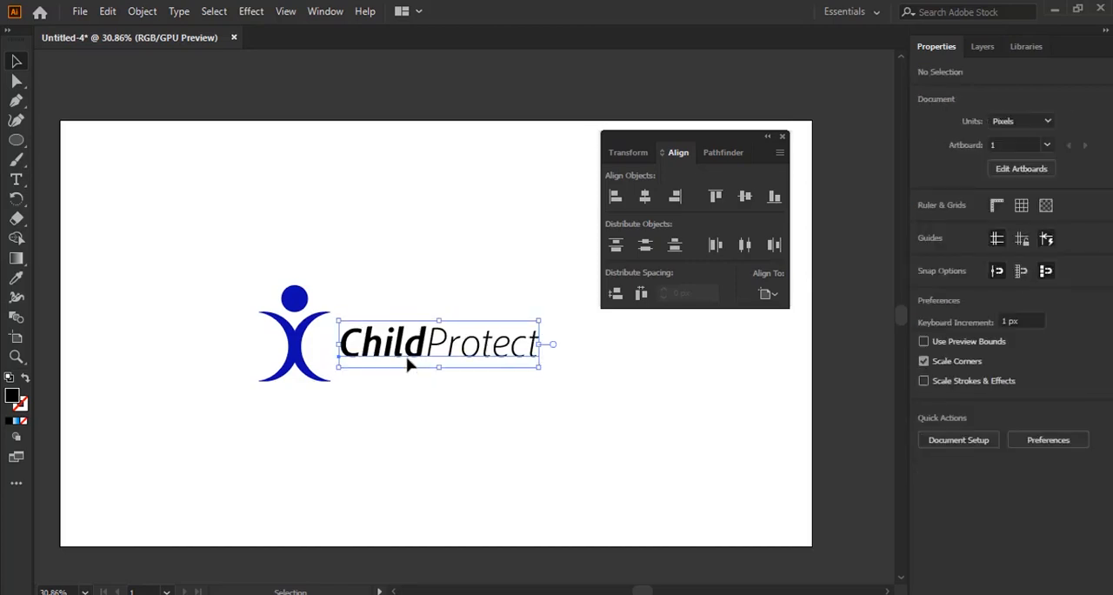
pyautogui.press('Left')
pyautogui.press('Left')
pyautogui.press('Left')
pyautogui.press('Left')
pyautogui.press('Left')
pyautogui.press('Left')
pyautogui.press('Left')
pyautogui.press('Left')
pyautogui.press('Left')
pyautogui.press('Left')
pyautogui.press('Left')
pyautogui.press('Left')
pyautogui.press('Left')
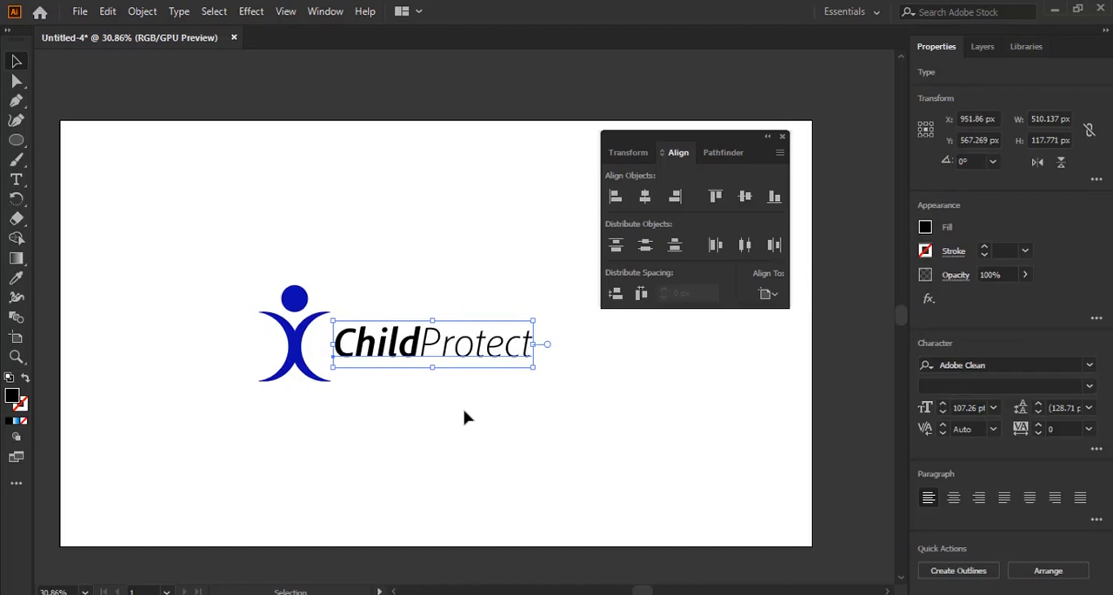
pyautogui.click(465, 419)
# Nudge the figure up to Y 536 px and the ChildProtect text right to about X 955 px
pyautogui.click(454, 359)
pyautogui.click(304, 346)
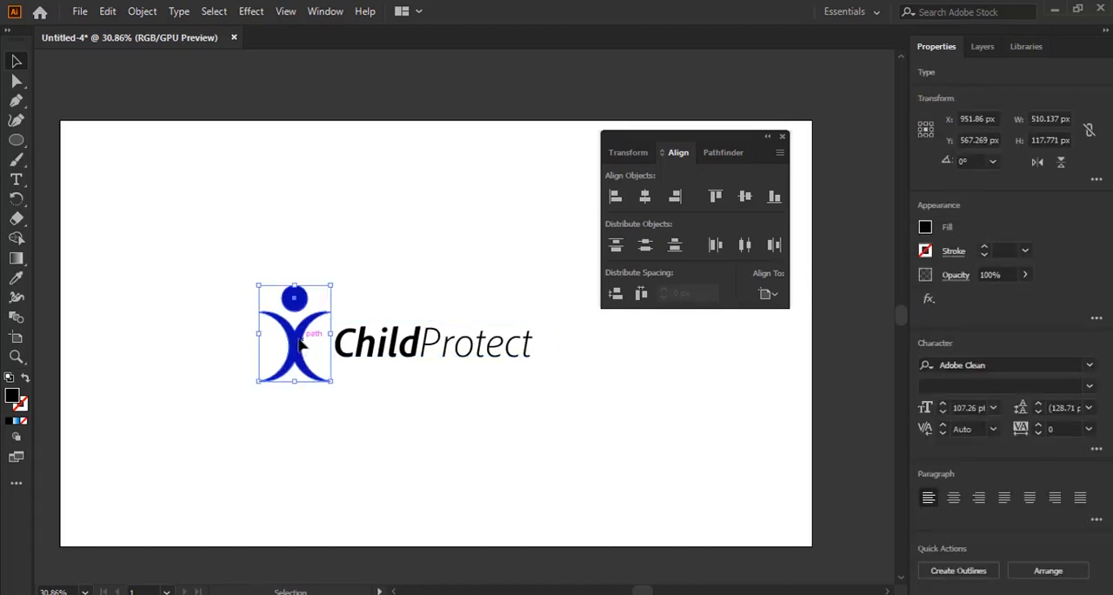
pyautogui.click(494, 445)
pyautogui.click(448, 355)
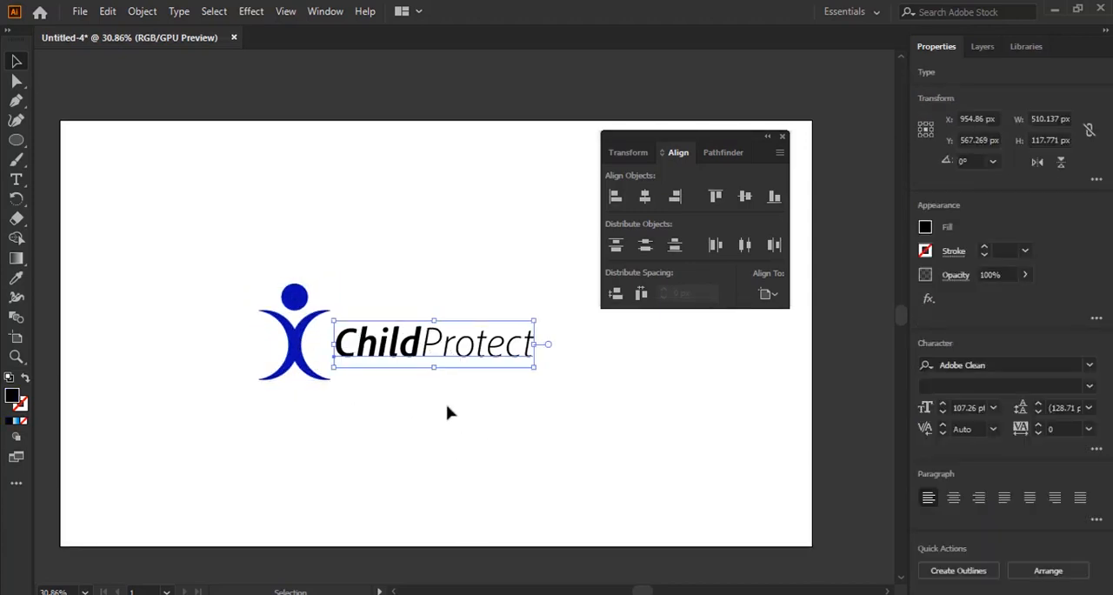
# Group the figure with the ChildProtect text, scale the group down to about 536 by 186 px, and deselect it
pyautogui.moveTo(251, 259); pyautogui.dragTo(617, 488)
pyautogui.press('a')
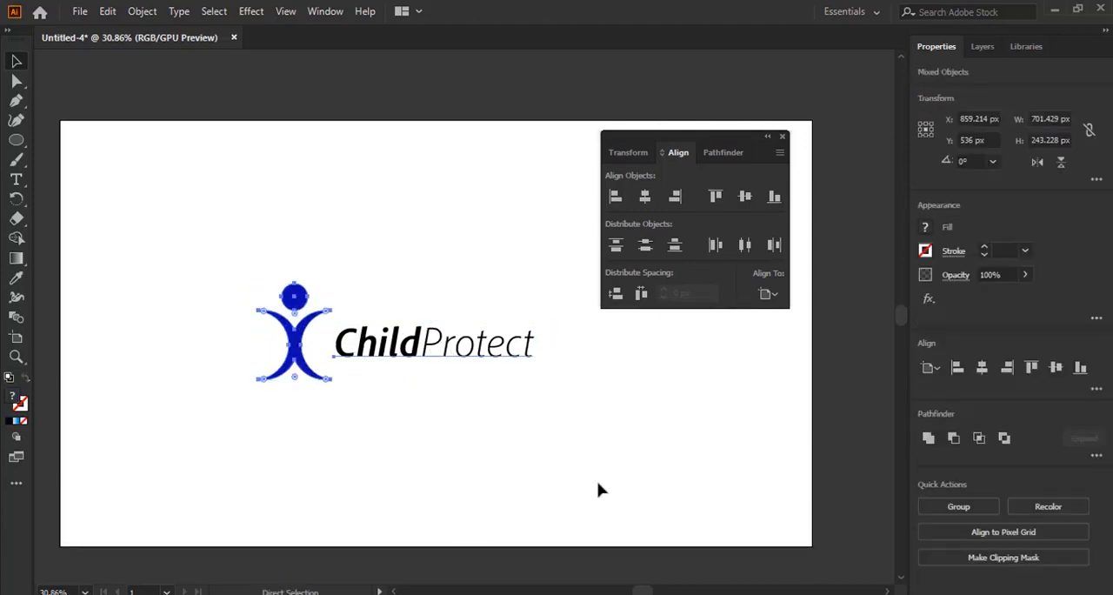
pyautogui.hotkey('ctrl', 'g')
pyautogui.press('v')
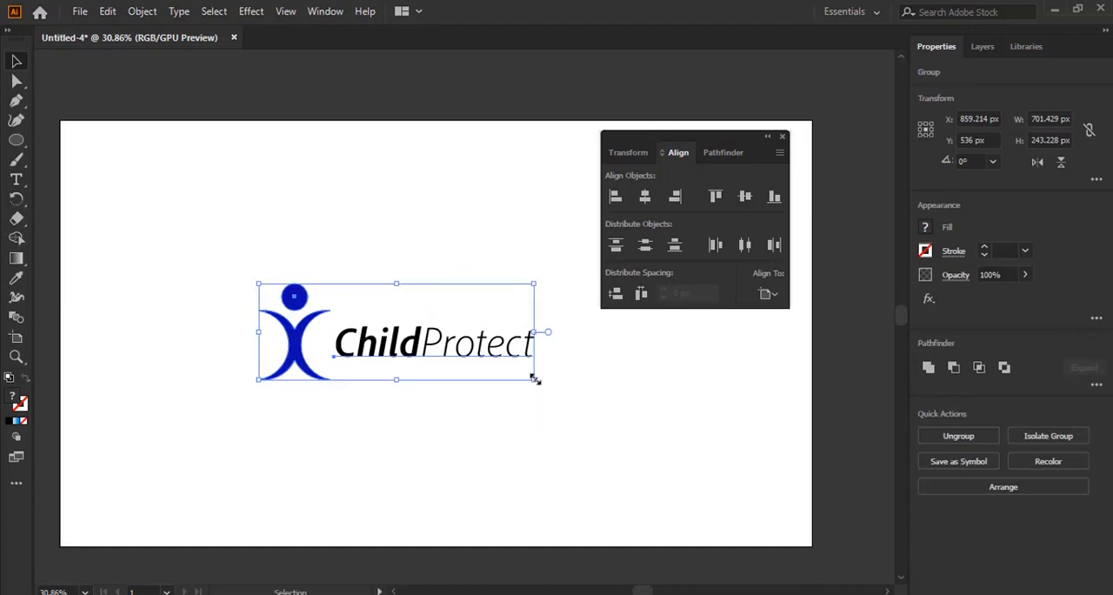
pyautogui.moveTo(535, 380); pyautogui.dragTo(501, 369)
pyautogui.click(509, 428)
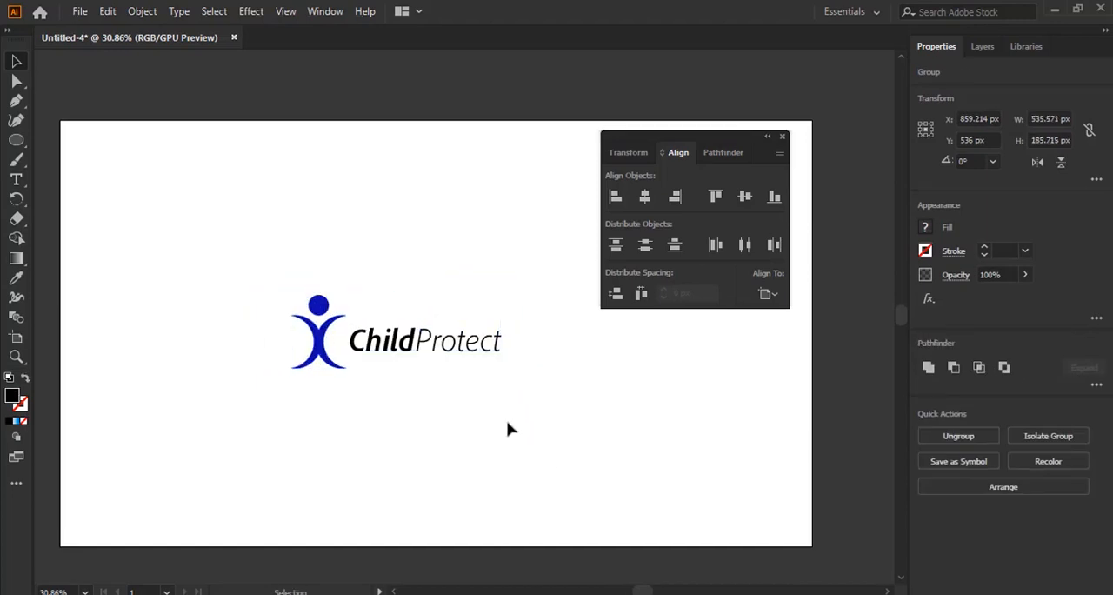
# Inside the logo group, nudge the ChildProtect text toward the figure to about X 910 px, Y 561 px, and leave the group
pyautogui.doubleClick(421, 347)
pyautogui.click(421, 346)
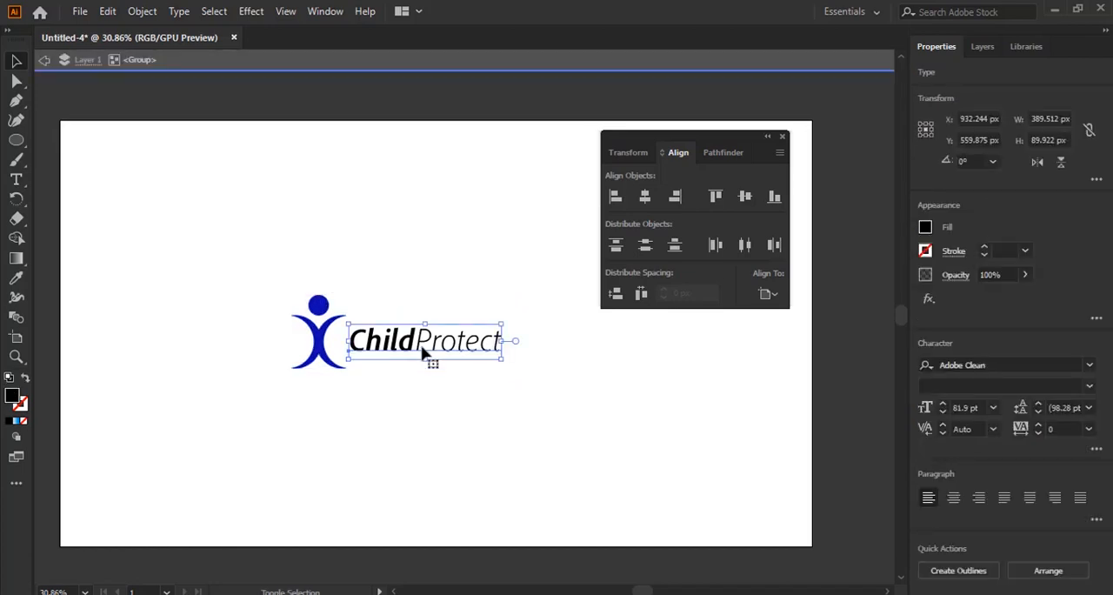
pyautogui.hotkey('shift', 'Left')
pyautogui.hotkey('shift', 'Left')
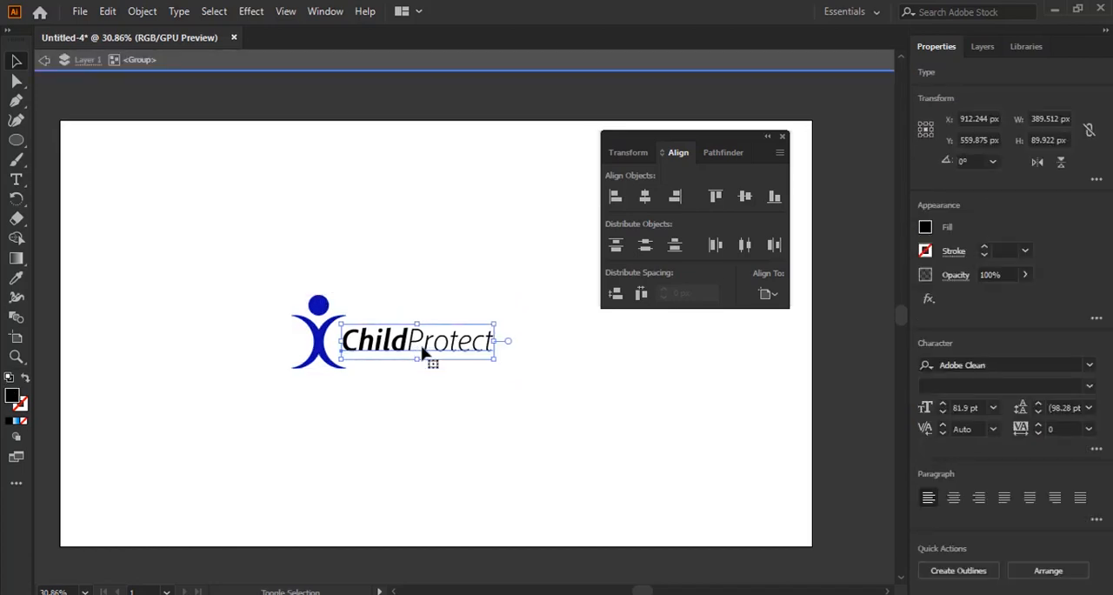
pyautogui.press('Down')
pyautogui.press('Left')
pyautogui.press('Left')
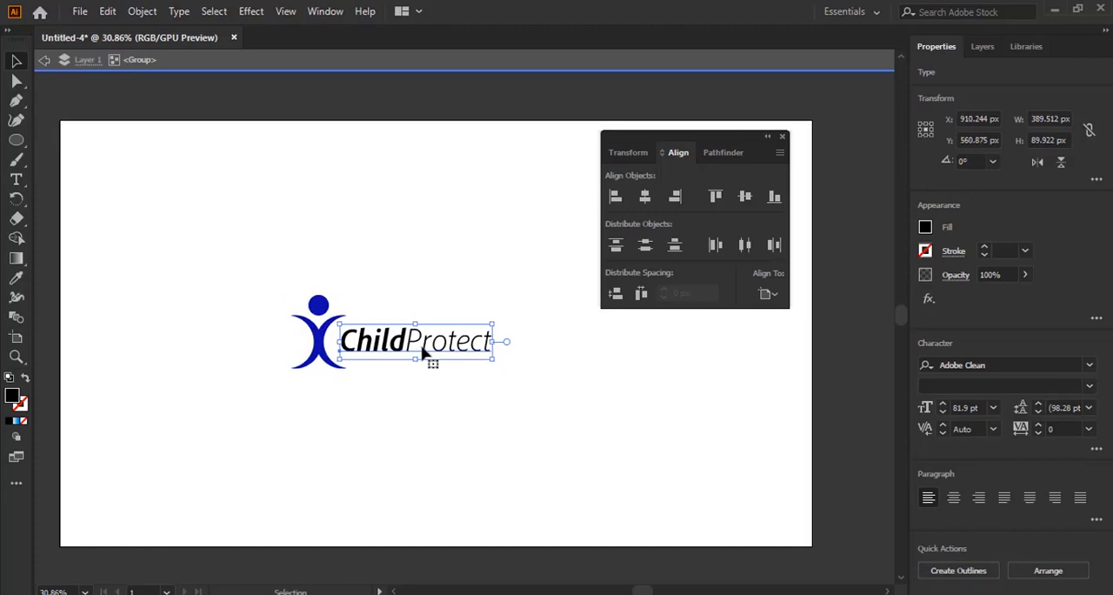
pyautogui.doubleClick(419, 280)
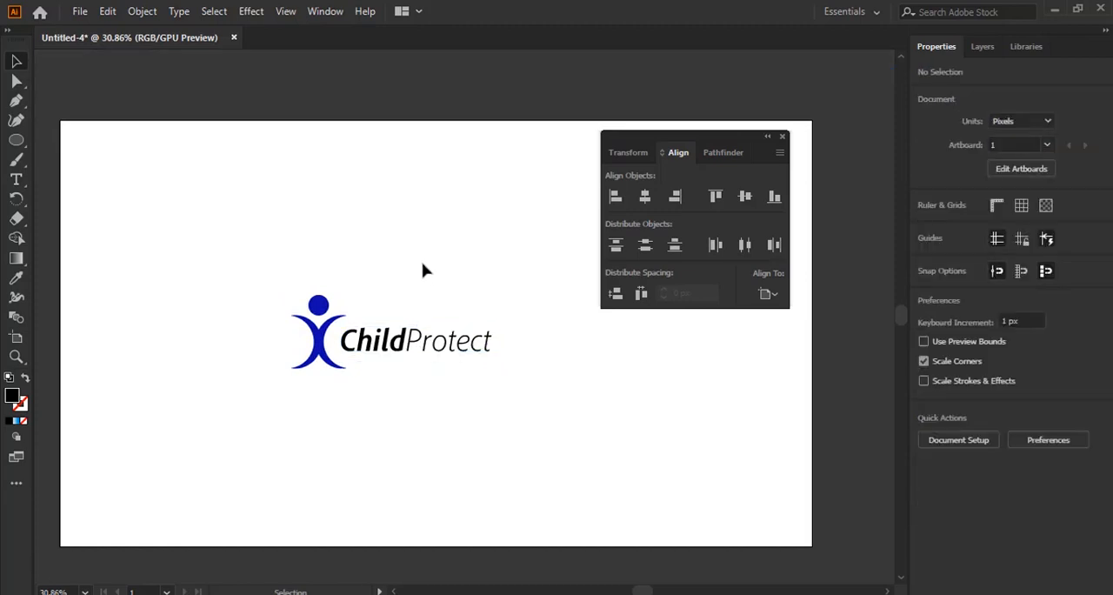
pyautogui.doubleClick(416, 341)
pyautogui.click(418, 340)
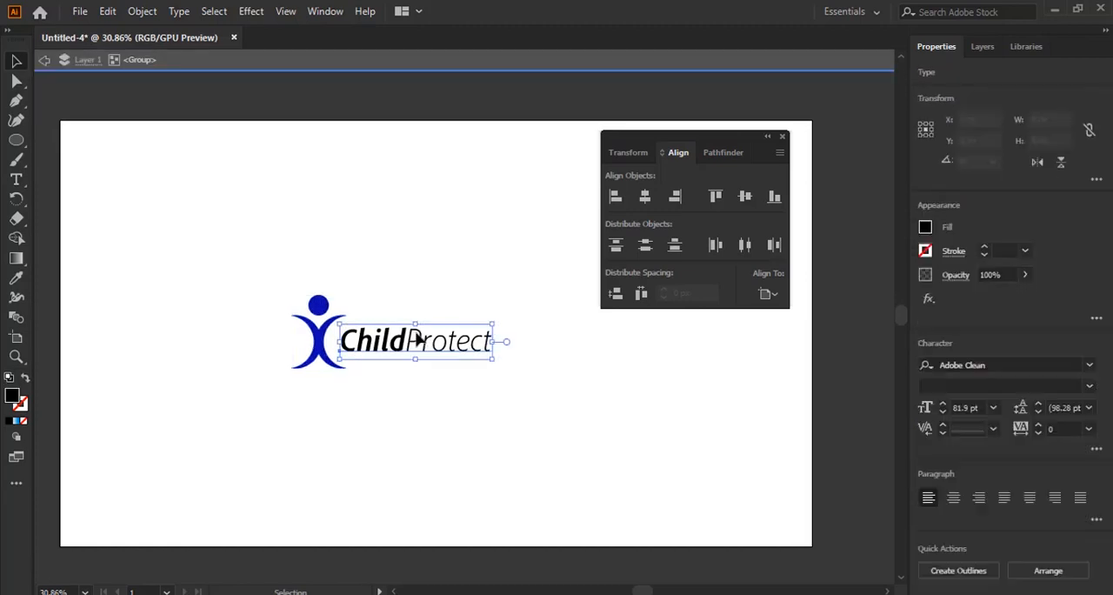
pyautogui.doubleClick(405, 244)
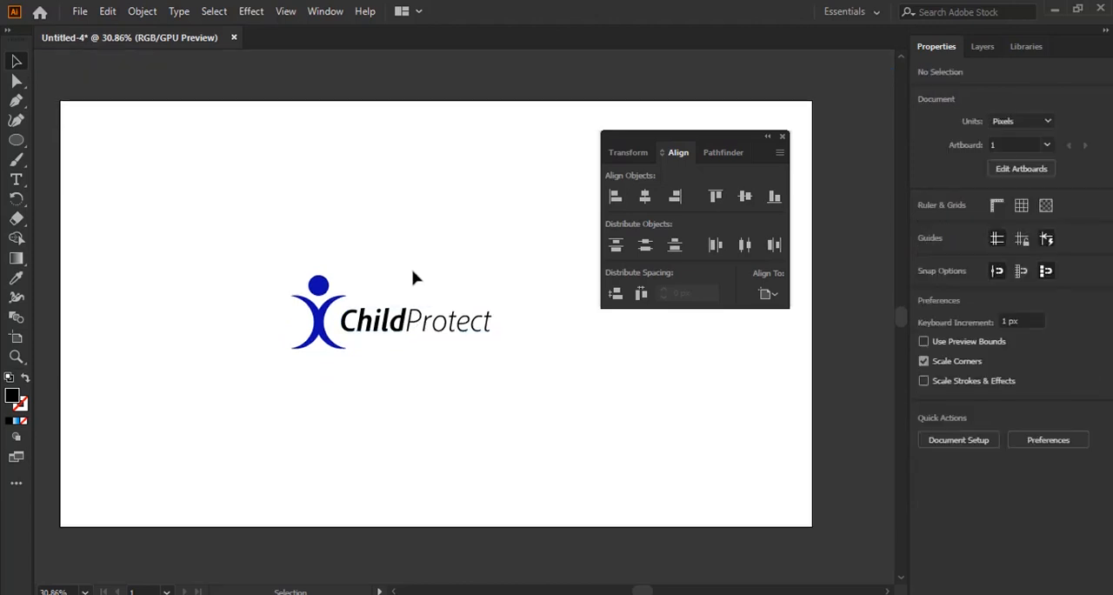
# Scale the logo group proportionally down to about 467 by 169 px, and deselect it
pyautogui.moveTo(261, 257); pyautogui.dragTo(577, 430)
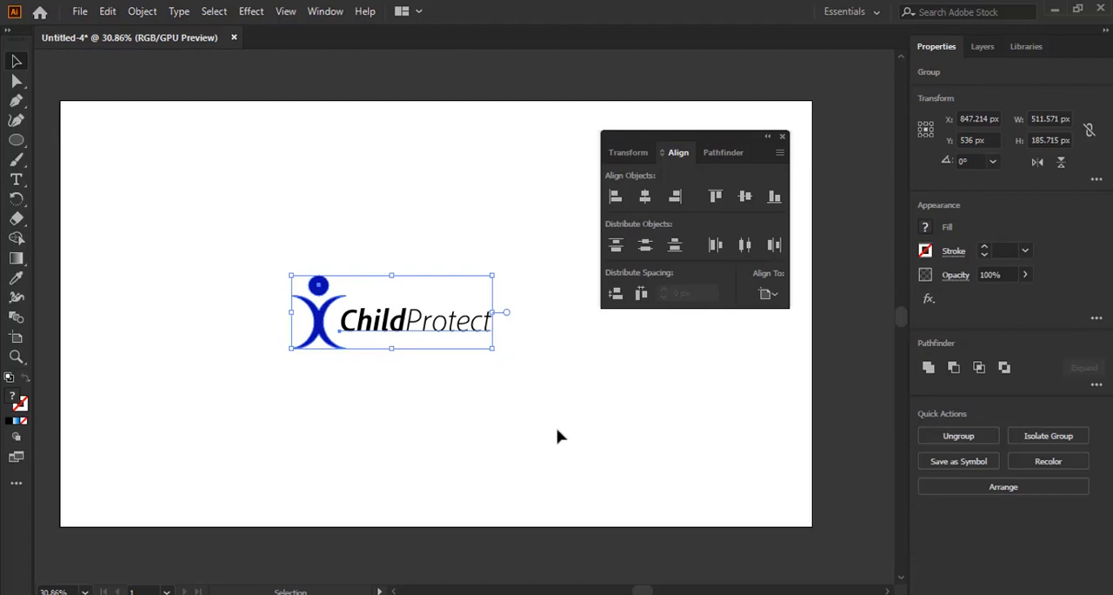
pyautogui.moveTo(493, 347); pyautogui.dragTo(414, 335)
pyautogui.click(475, 388)
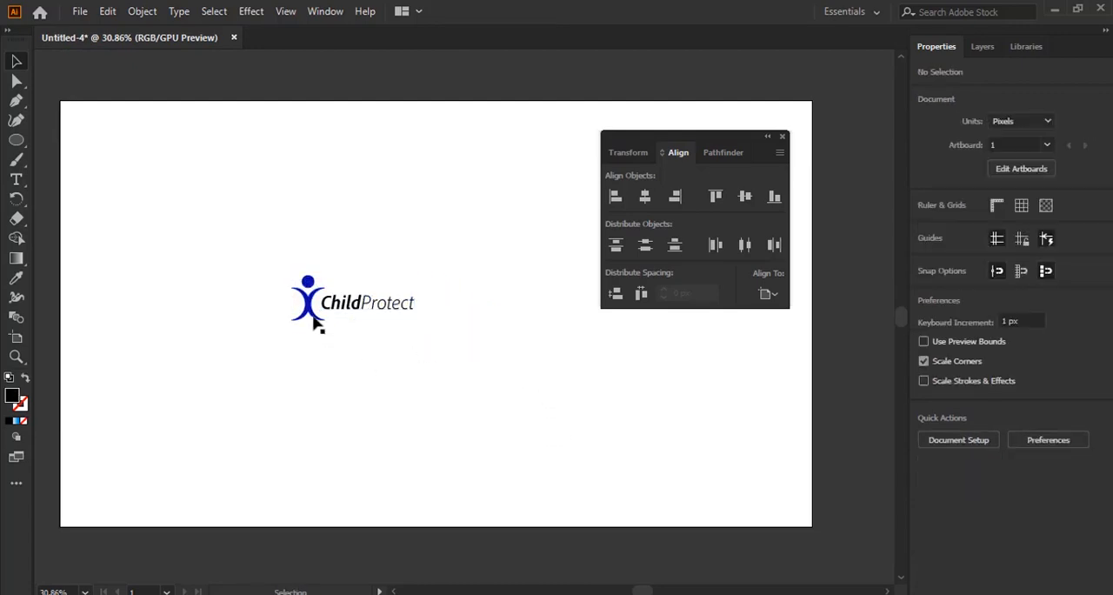
pyautogui.click(383, 308)
pyautogui.moveTo(418, 313); pyautogui.dragTo(476, 364)
pyautogui.click(422, 393)
# Duplicate the logo below the original, and copy both logos to the right to form a two-by-two grid
pyautogui.click(385, 328)
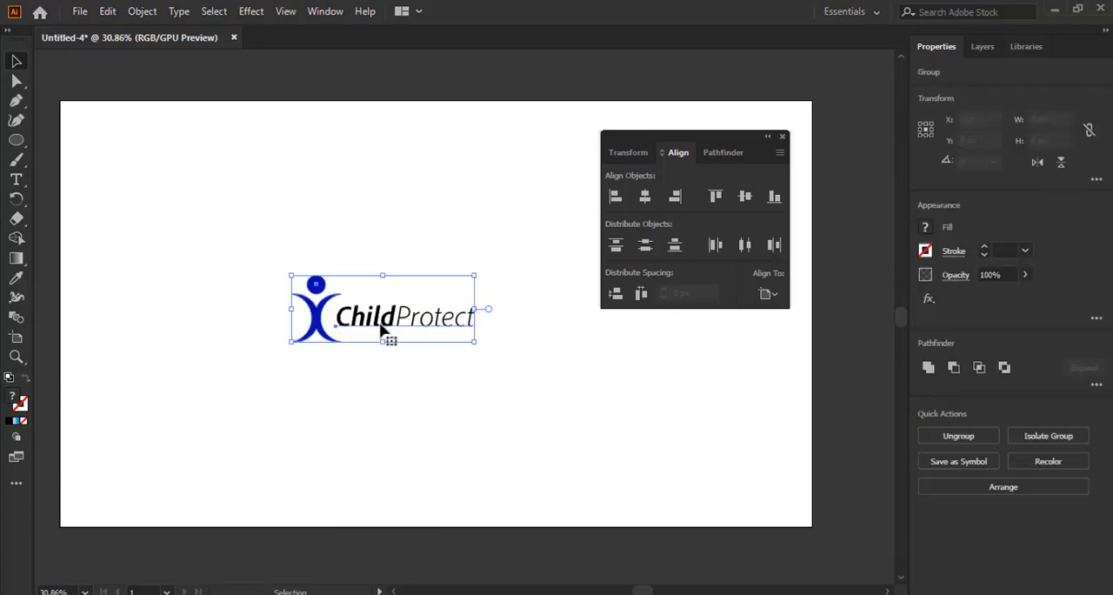
pyautogui.moveTo(385, 321); pyautogui.dragTo(380, 428)
pyautogui.click(229, 303)
pyautogui.moveTo(231, 261); pyautogui.dragTo(479, 443)
pyautogui.moveTo(409, 399); pyautogui.dragTo(612, 437)
# Move all four logos together up and left on the artboard, deselect them, and close the floating Align panel
pyautogui.moveTo(241, 242); pyautogui.dragTo(708, 467)
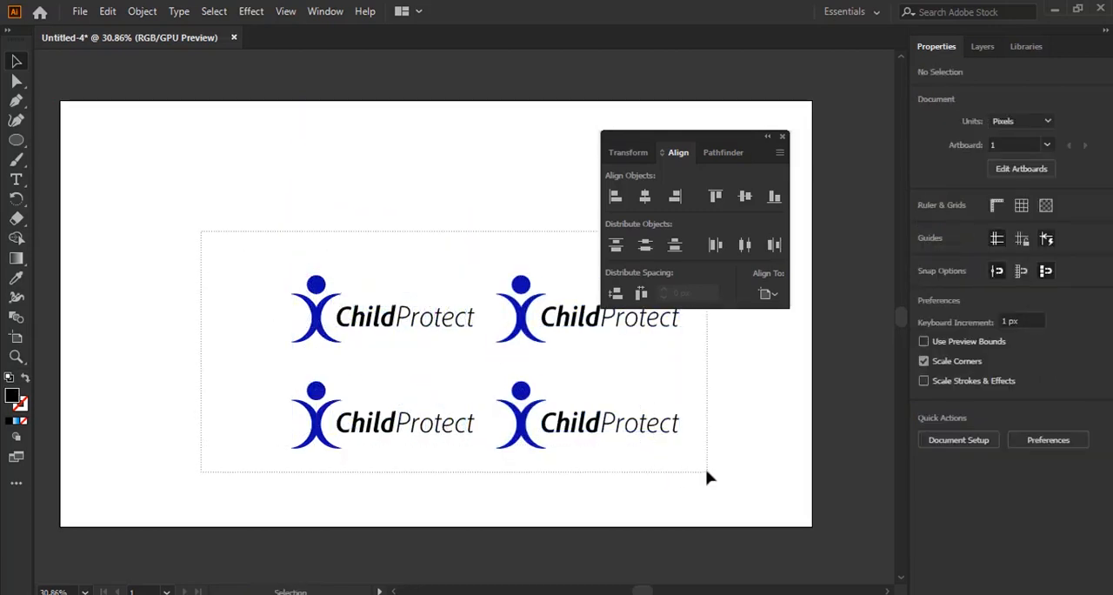
pyautogui.moveTo(583, 431); pyautogui.dragTo(534, 372)
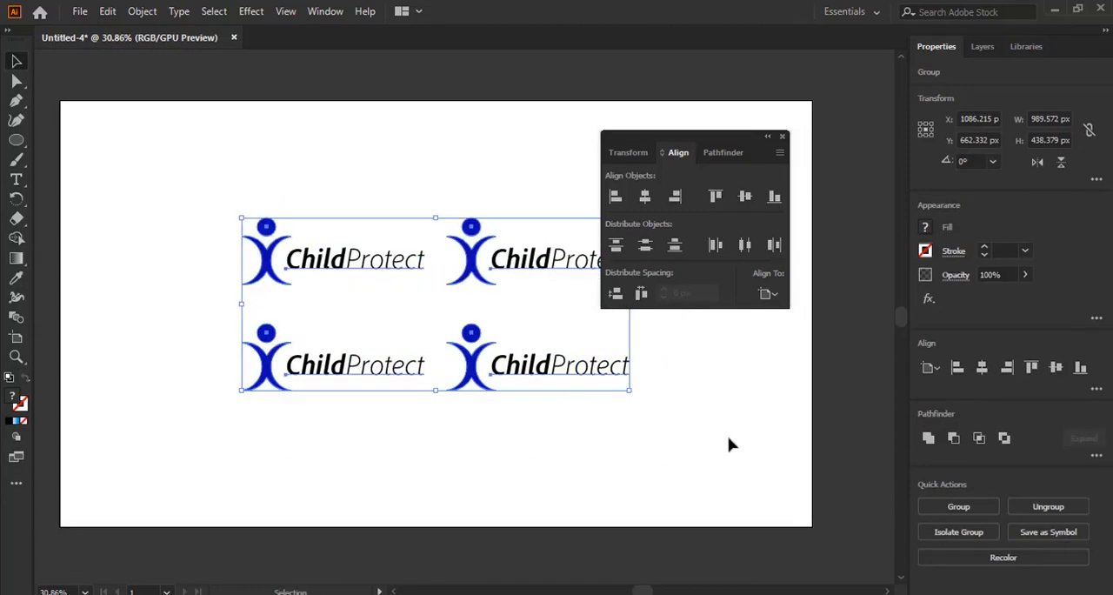
pyautogui.click(785, 137)
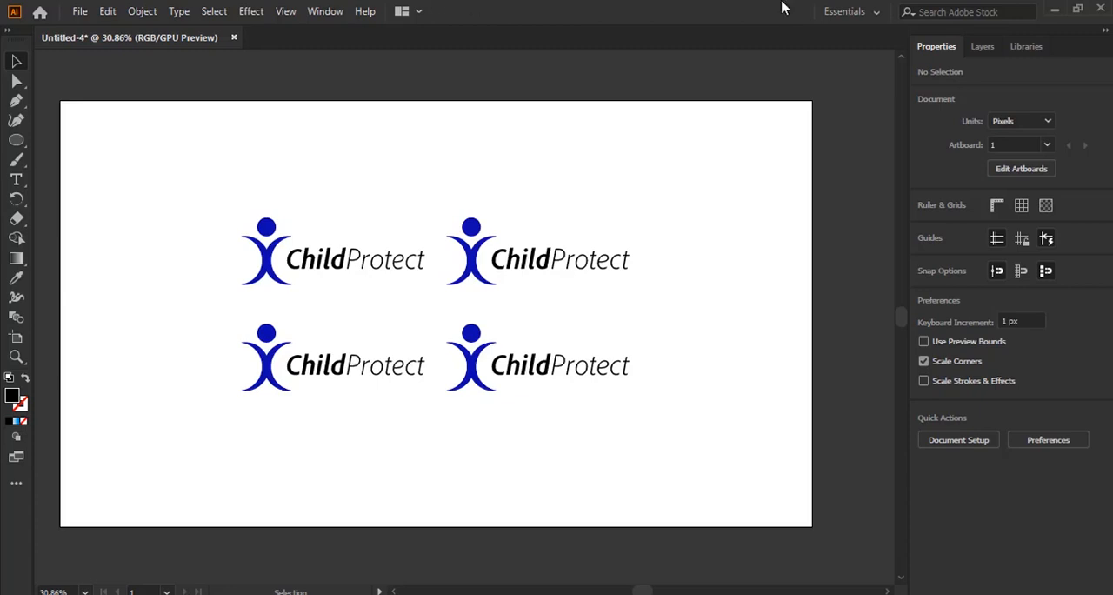
pyautogui.click(468, 272)
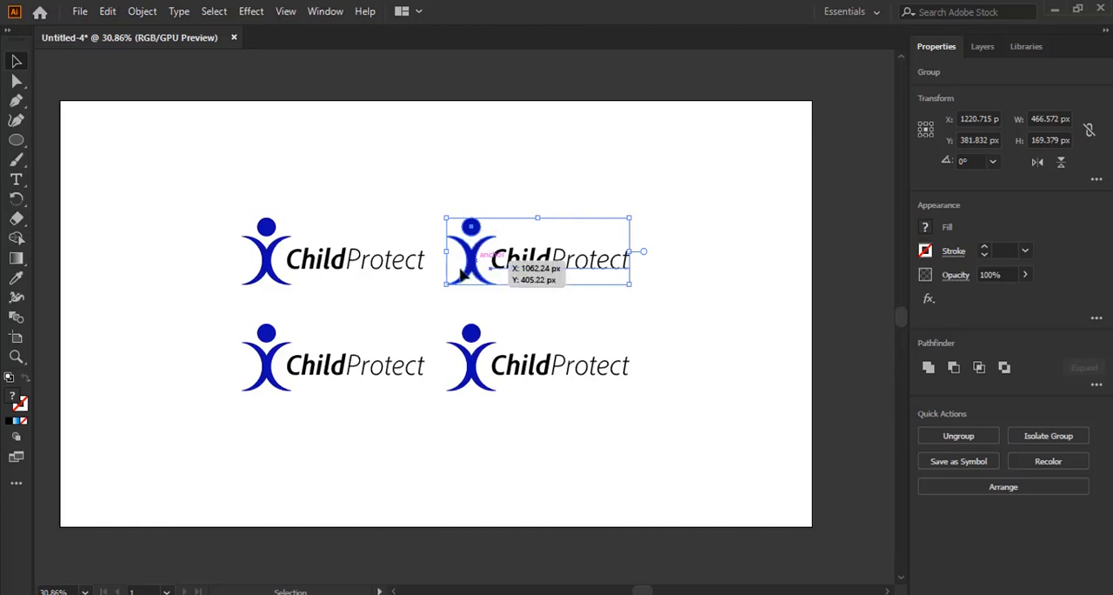
pyautogui.click(350, 210)
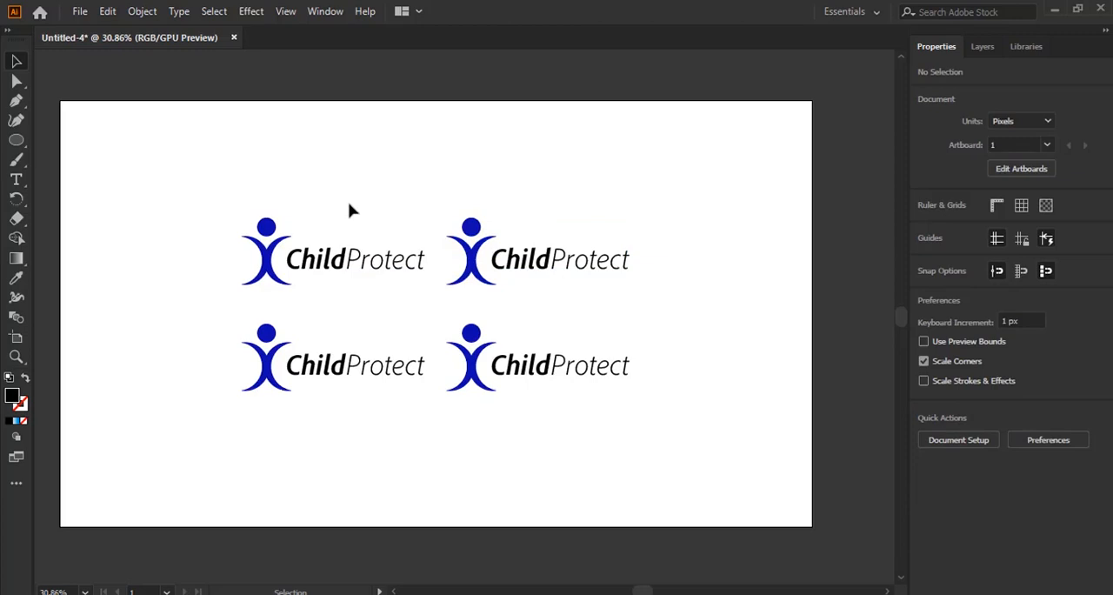